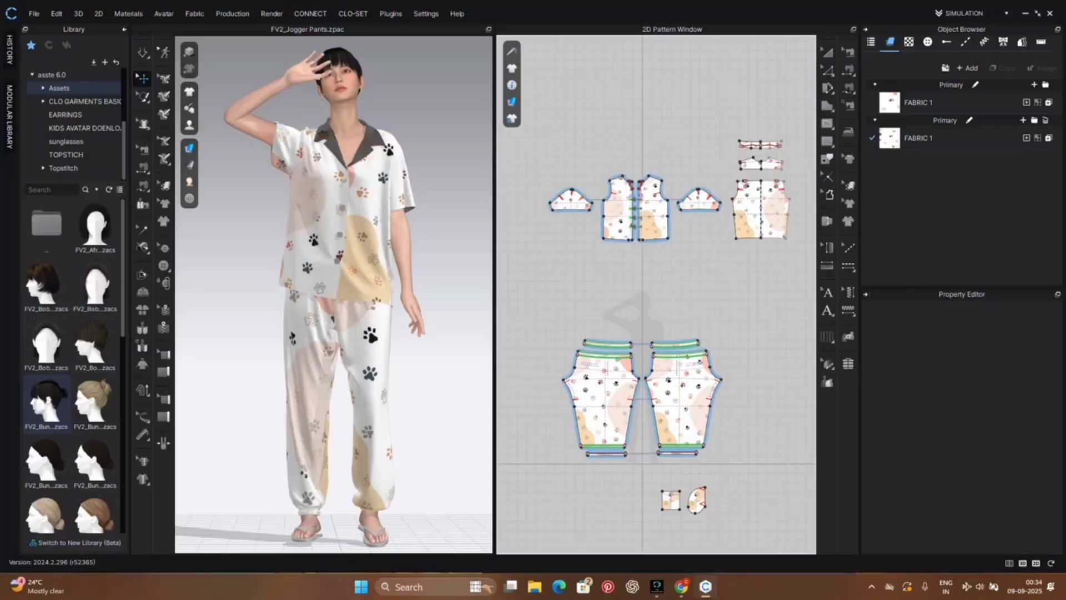
Step: Inspect the draped pyjama set on the avatar and the jogger pants' pattern pieces up close
mouse_move(467, 467)
right_down()
mouse_move(218, 470)
mouse_move(478, 469)
mouse_move(469, 474)
right_up()
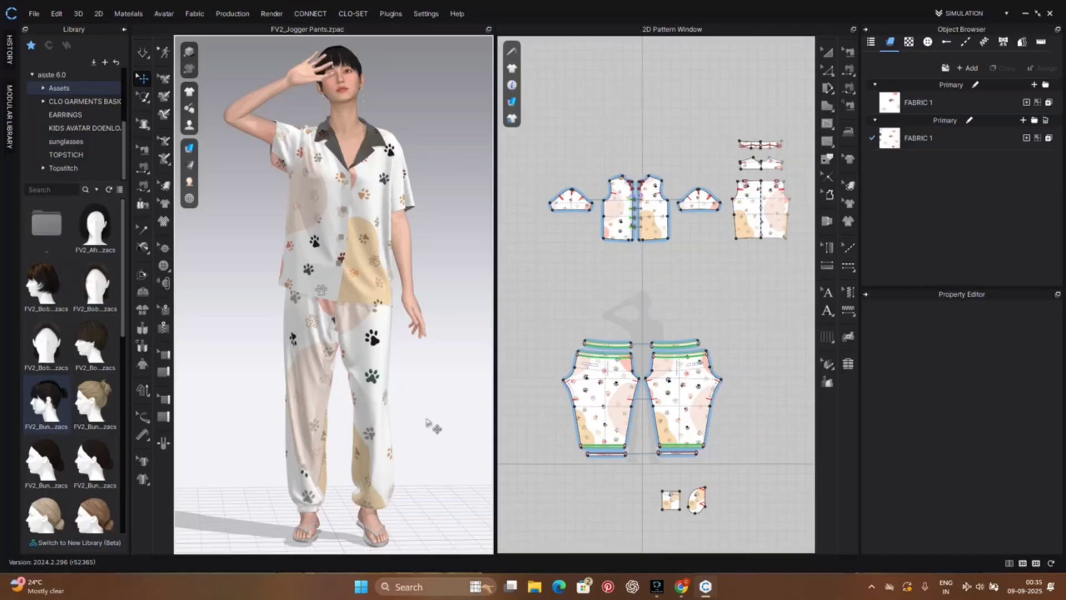
mouse_move(439, 424)
right_down()
mouse_move(286, 423)
mouse_move(457, 436)
mouse_move(453, 423)
right_up()
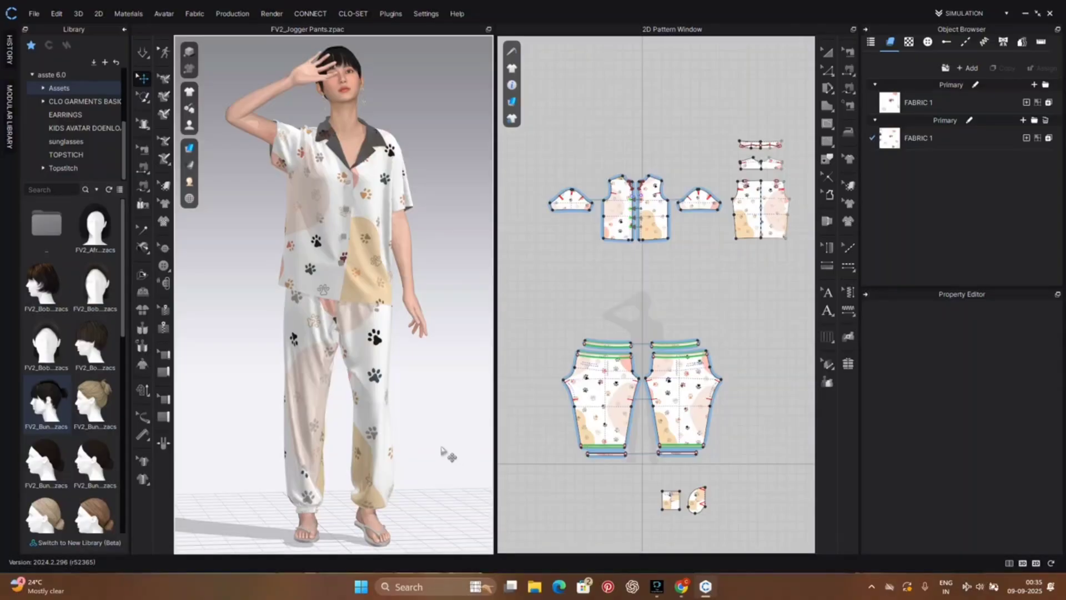
mouse_move(438, 434)
right_down()
mouse_move(419, 431)
mouse_move(425, 438)
right_up()
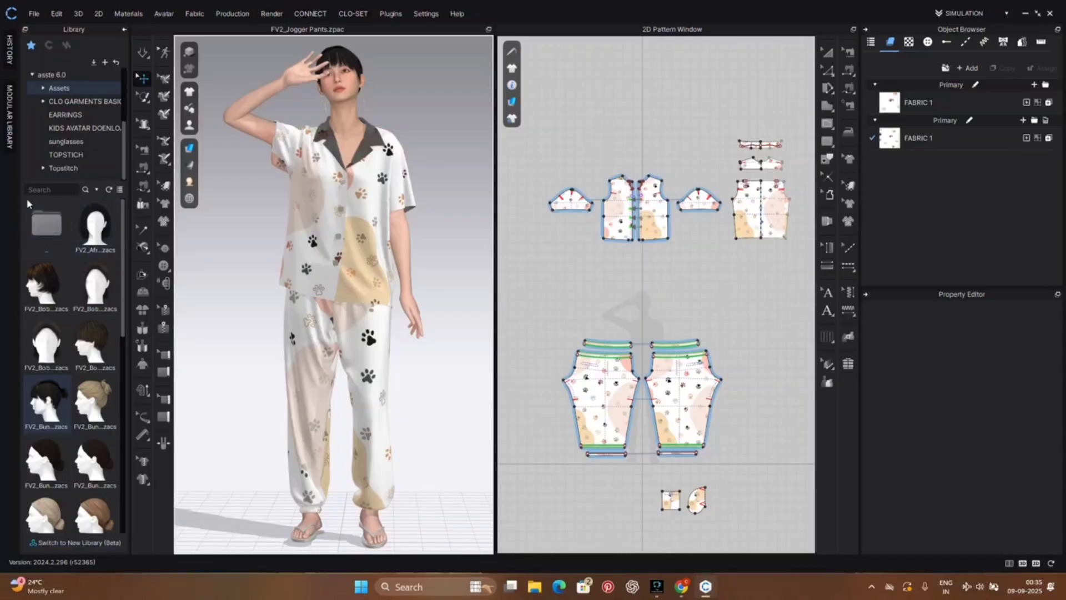
mouse_move(441, 178)
right_down()
mouse_move(179, 181)
mouse_move(451, 183)
right_up()
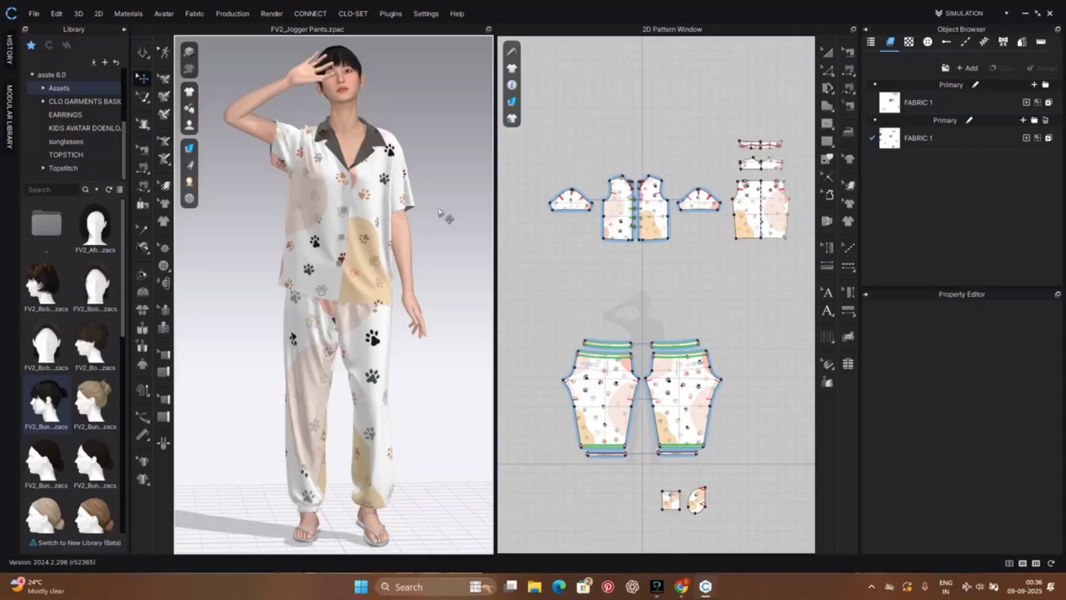
scroll(436, 289, up, 4)
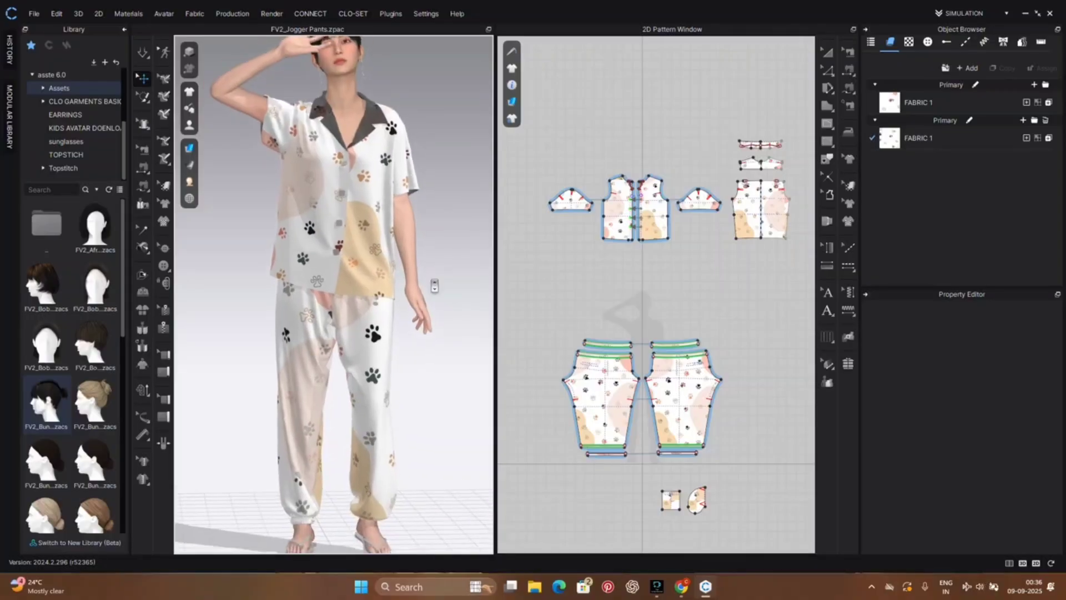
scroll(435, 285, down, 2)
right_drag(438, 278, 432, 276)
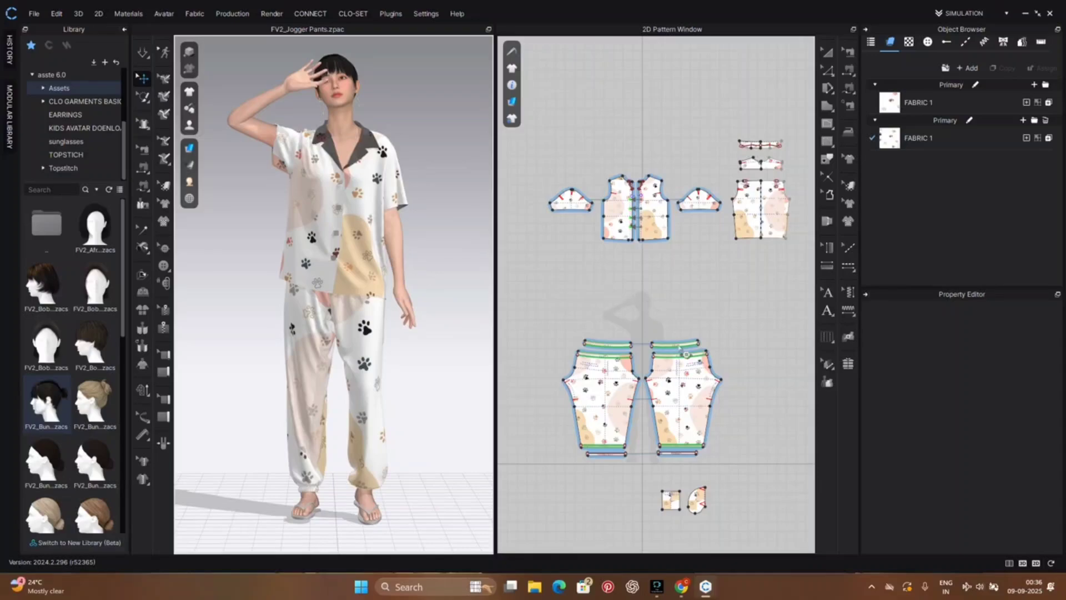
scroll(716, 340, up, 2)
scroll(720, 330, up, 1)
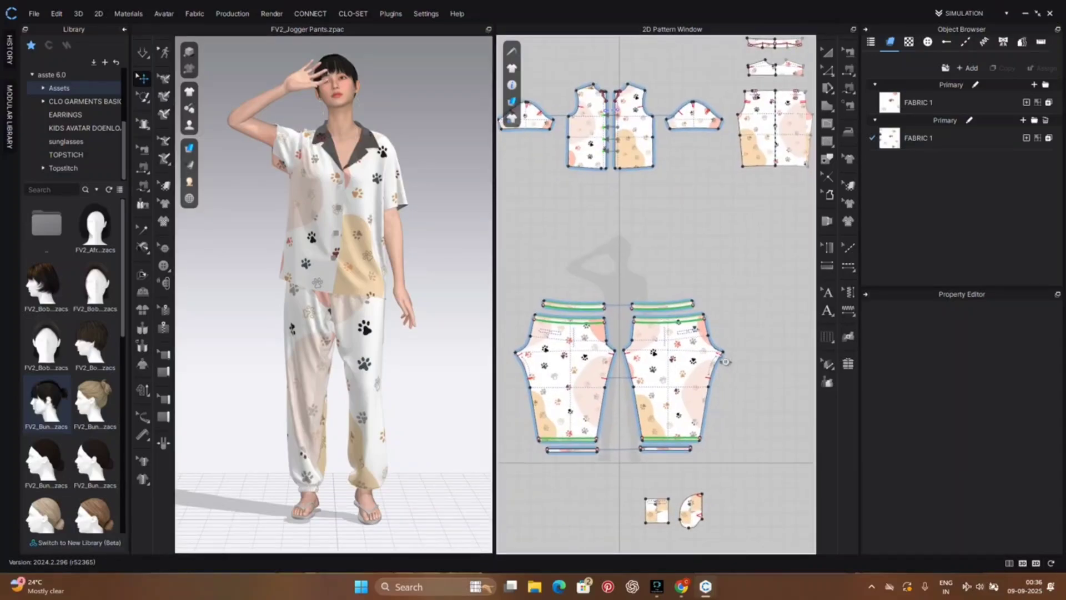
scroll(711, 356, up, 3)
scroll(712, 355, down, 5)
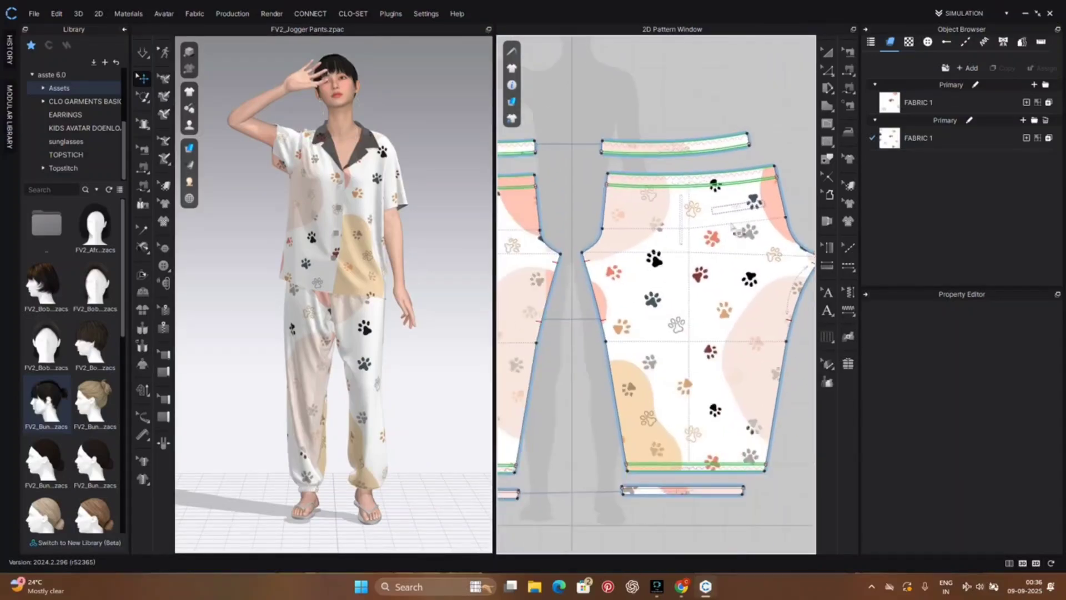
scroll(713, 356, down, 2)
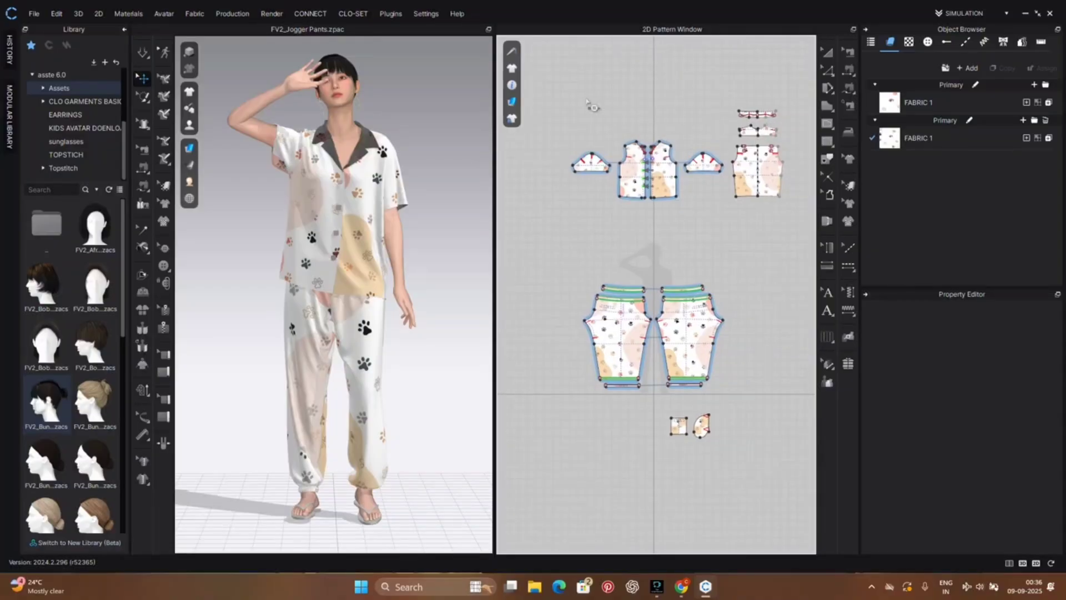
click(755, 315)
Step: Start the simulation and pull the sleeve on the raised arm upward to adjust its drape
click(143, 51)
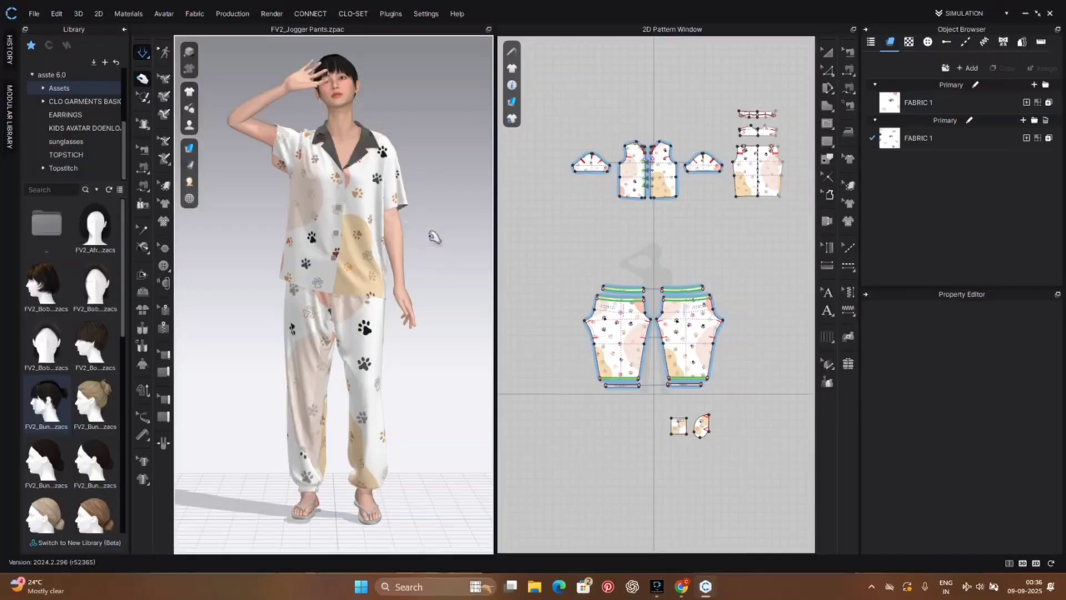
mouse_move(417, 262)
right_down()
mouse_move(219, 276)
mouse_move(407, 257)
mouse_move(426, 269)
right_up()
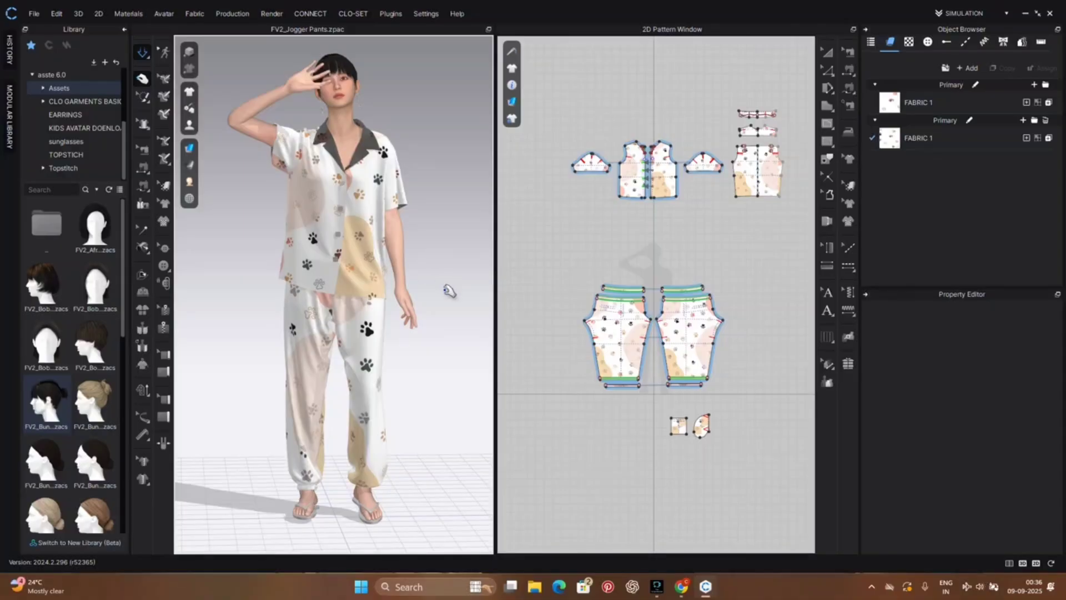
drag(278, 164, 263, 111)
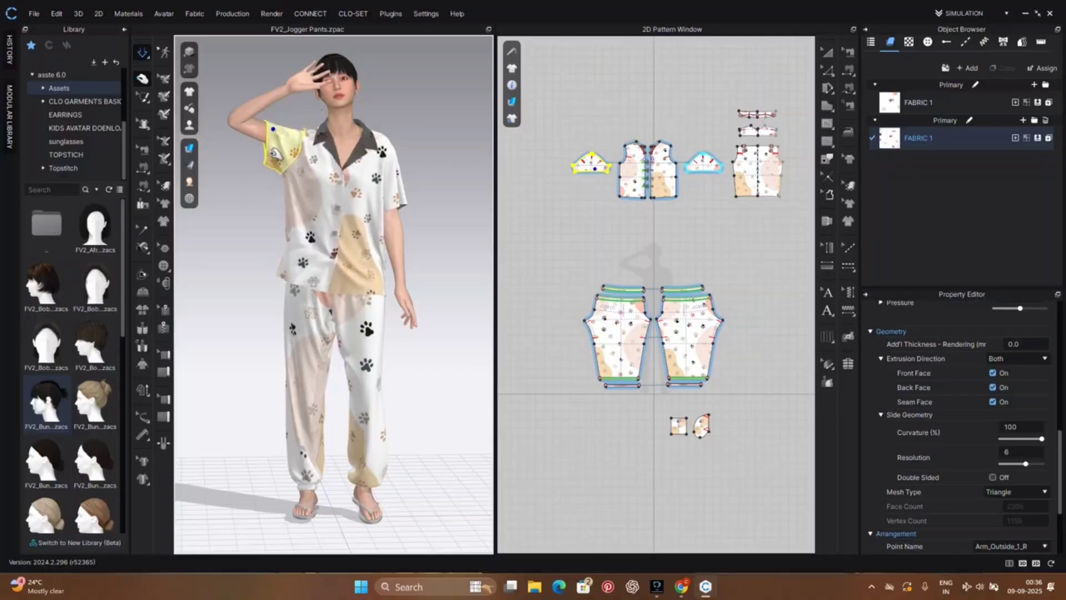
click(473, 275)
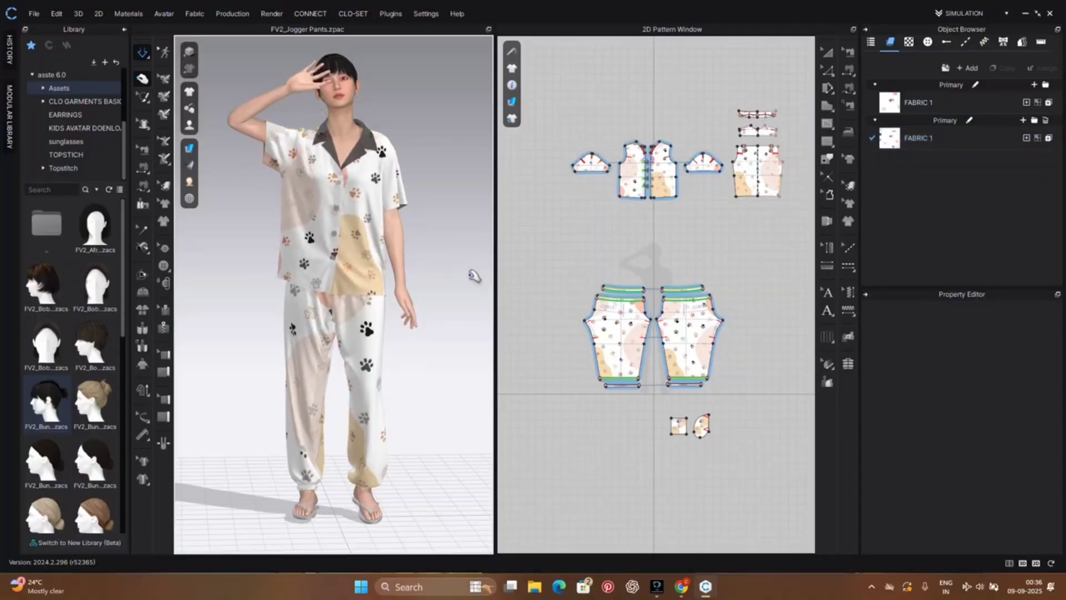
Step: Pull the shirt's lower side and upper side on the lowered-arm side to settle the drape, and stop the simulation
mouse_move(473, 275)
right_down()
mouse_move(238, 357)
mouse_move(389, 274)
mouse_move(476, 267)
right_up()
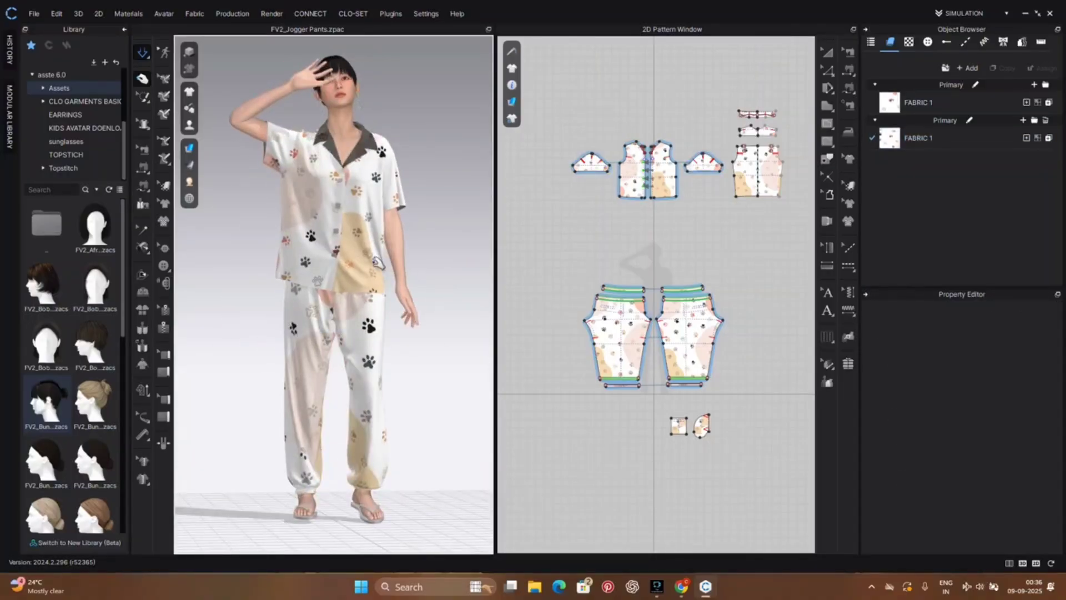
drag(378, 262, 392, 278)
click(447, 337)
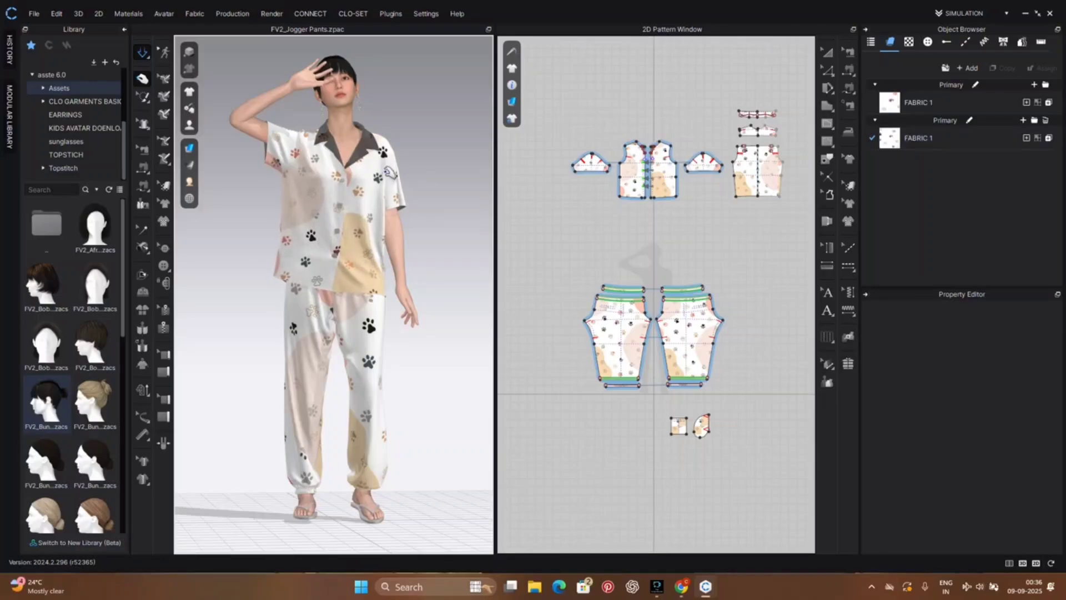
drag(391, 173, 460, 220)
click(485, 242)
mouse_move(485, 242)
right_down()
mouse_move(394, 245)
mouse_move(467, 244)
right_up()
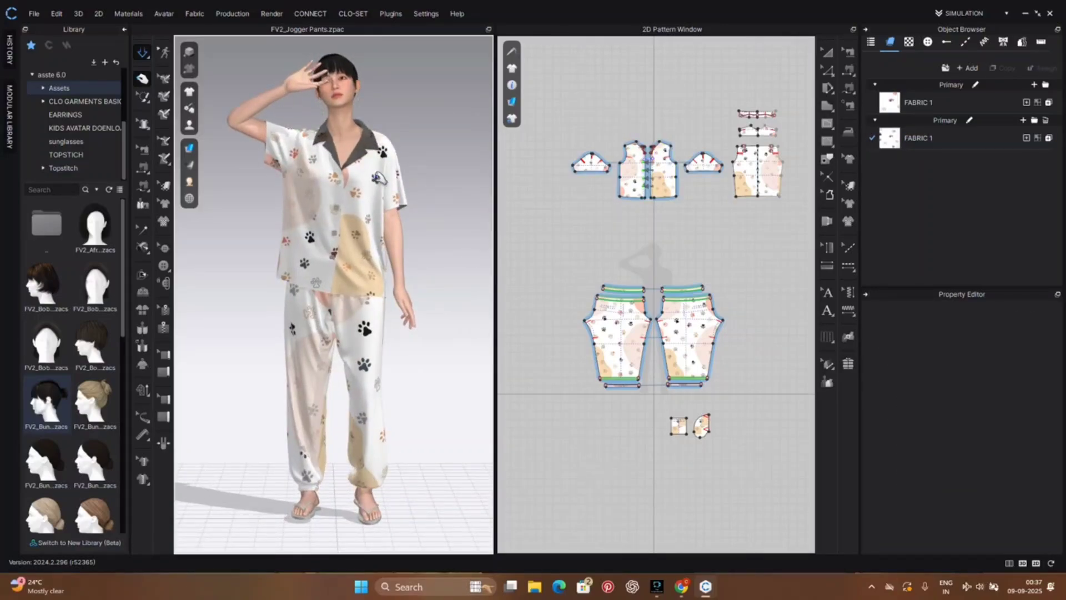
scroll(435, 213, down, 1)
key(space)
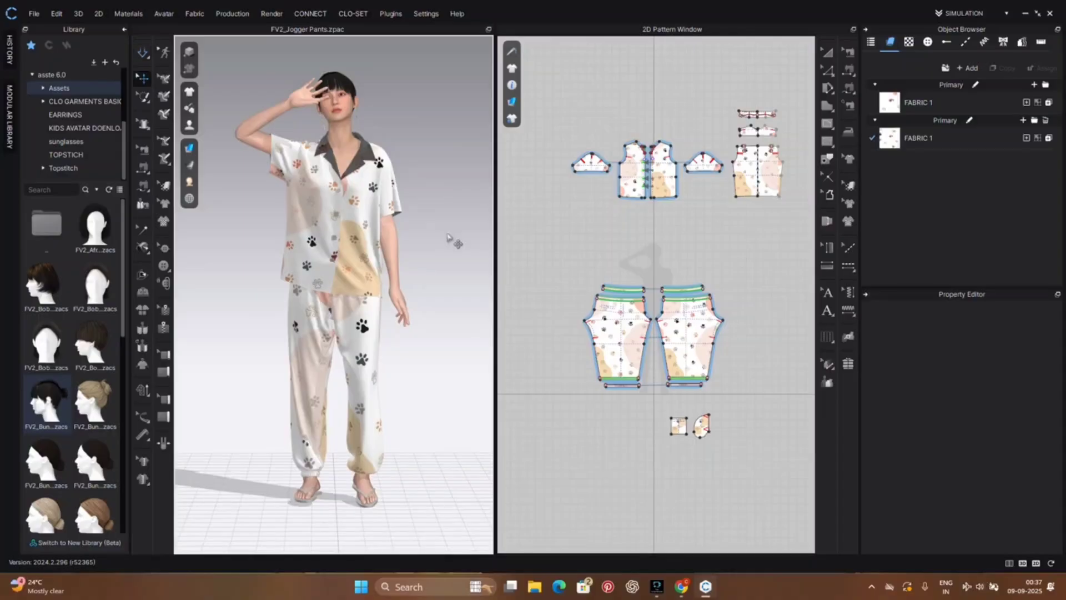
scroll(445, 239, up, 1)
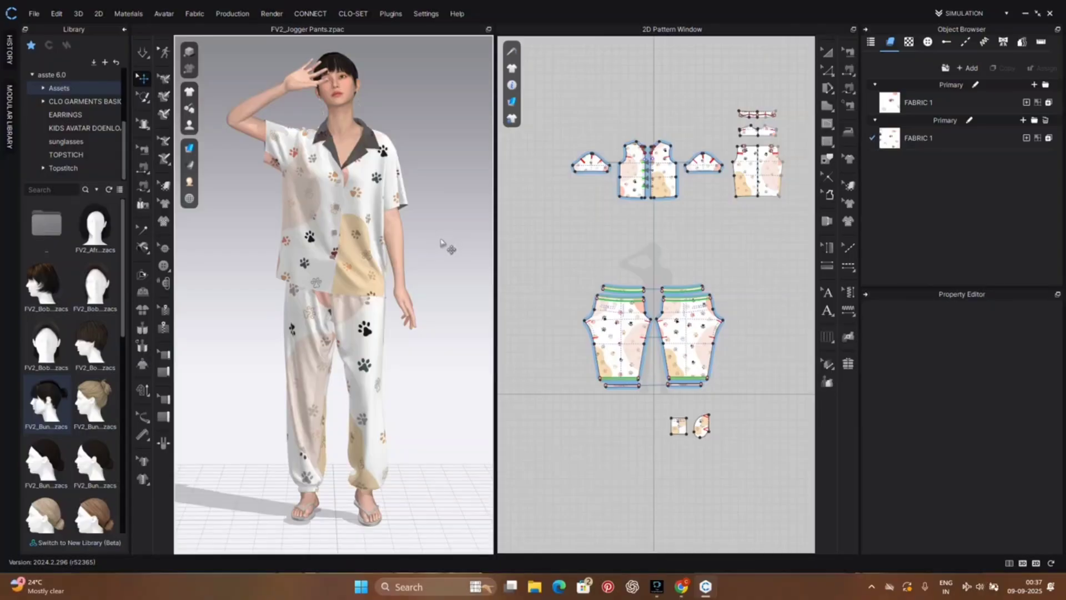
mouse_move(456, 284)
right_down()
mouse_move(374, 278)
mouse_move(245, 294)
mouse_move(310, 317)
mouse_move(684, 291)
mouse_move(455, 283)
mouse_move(459, 298)
right_up()
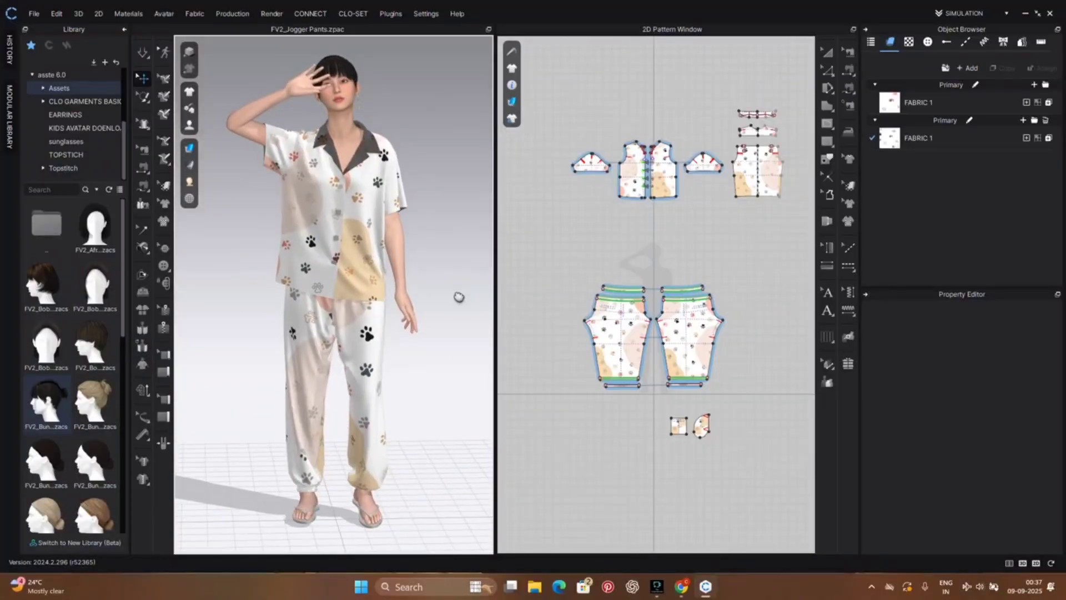
middle_drag(459, 297, 457, 304)
right_drag(457, 305, 452, 295)
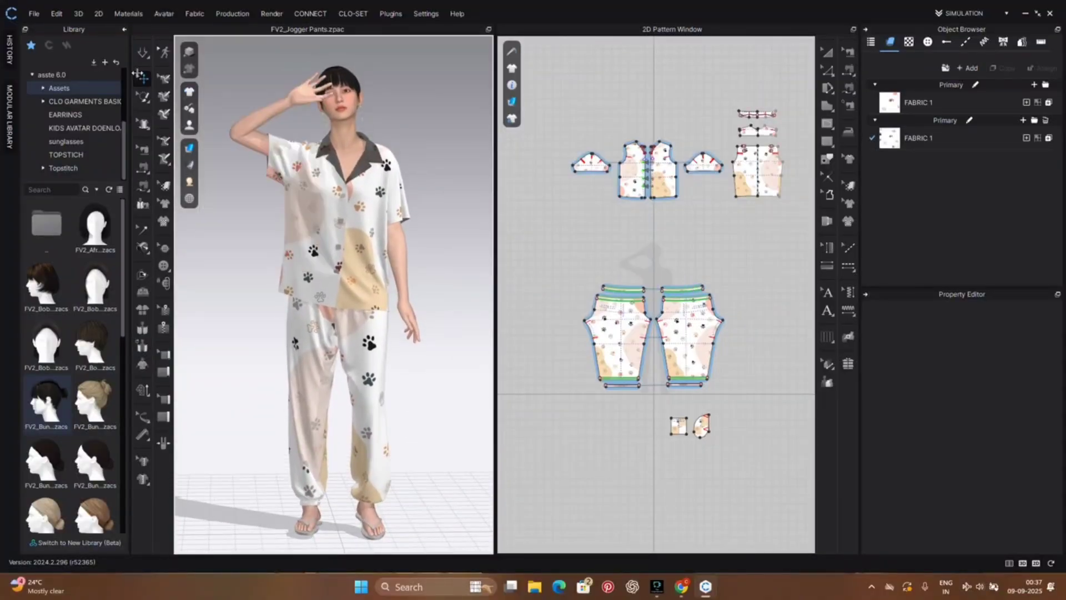
Step: Start exporting the scene as an OBJ file
click(31, 17)
click(58, 130)
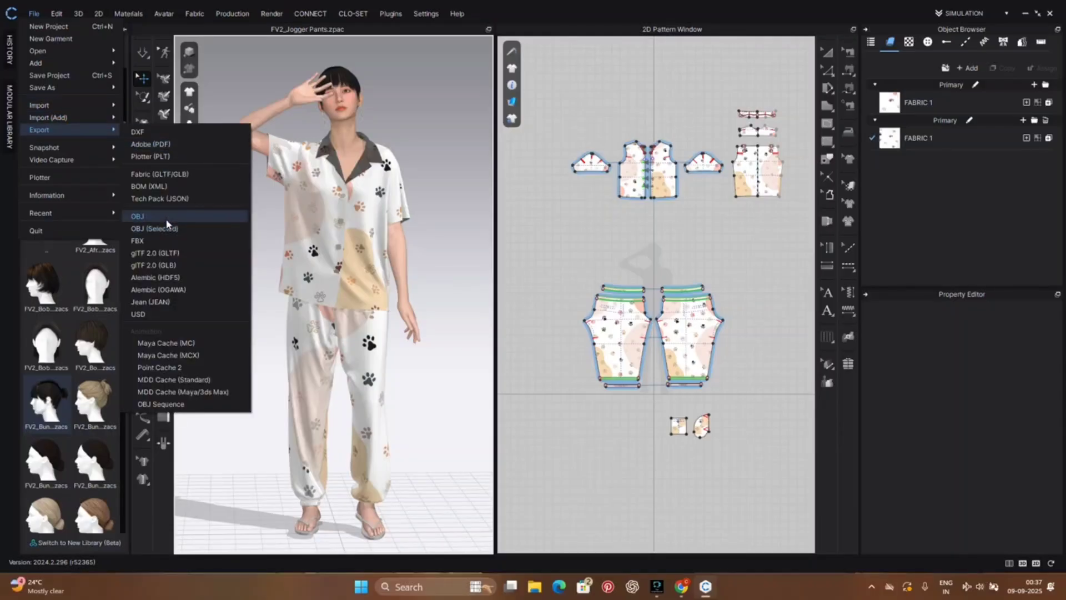
click(167, 218)
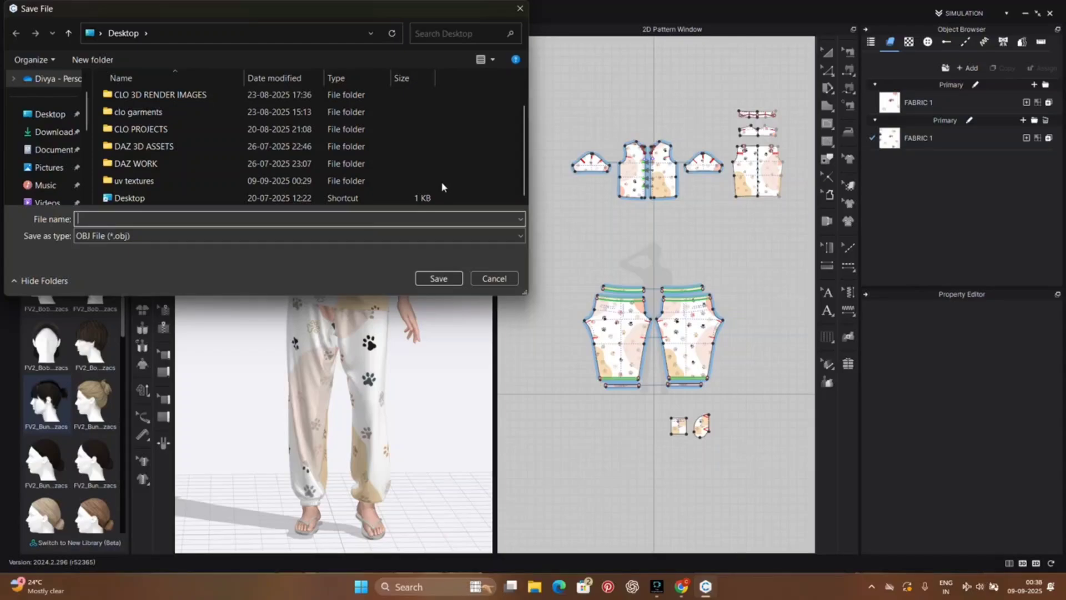
Step: Create a folder named CLO TO BLENDER on the Desktop and open it as the save location
click(423, 220)
right_click(478, 178)
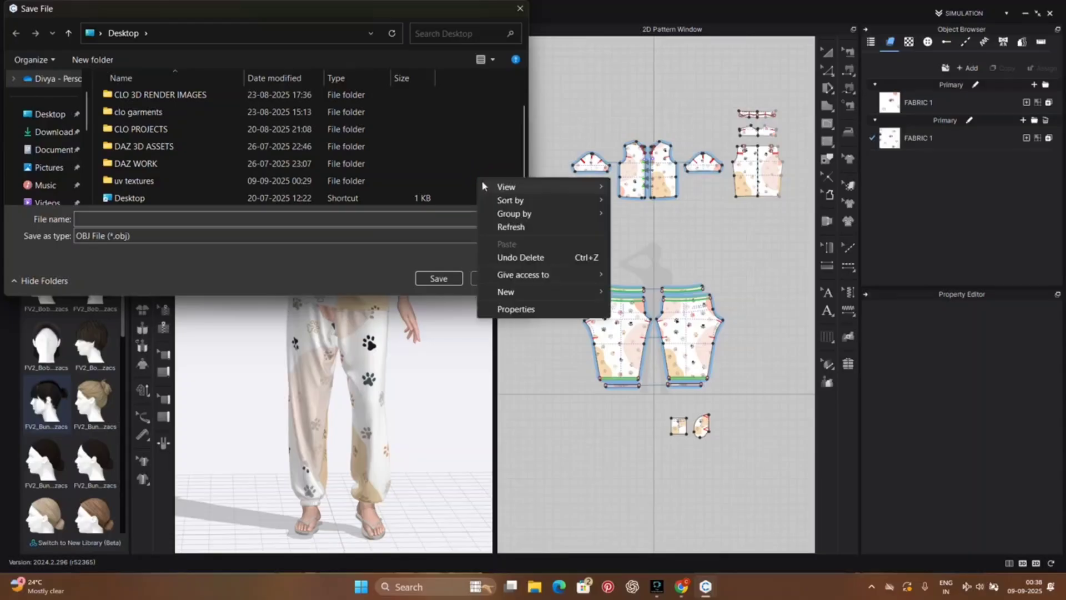
click(518, 290)
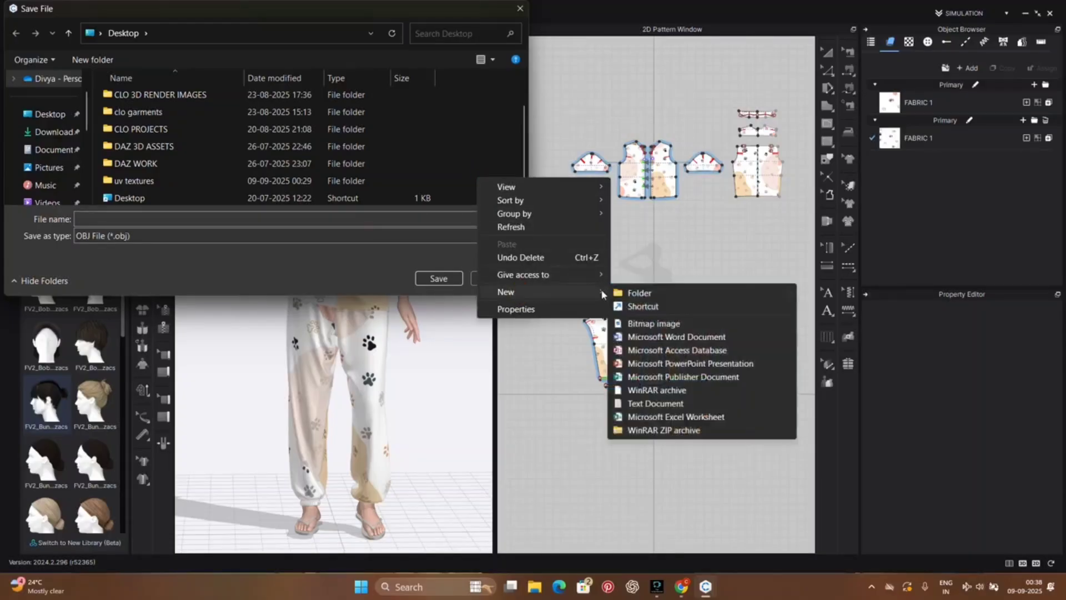
click(640, 294)
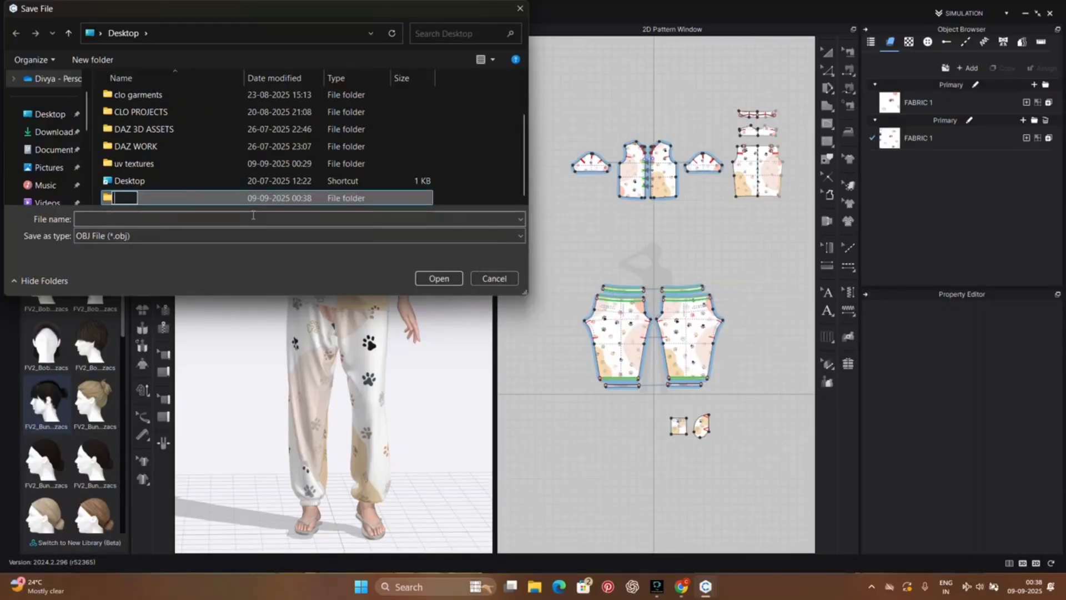
text(CLO)
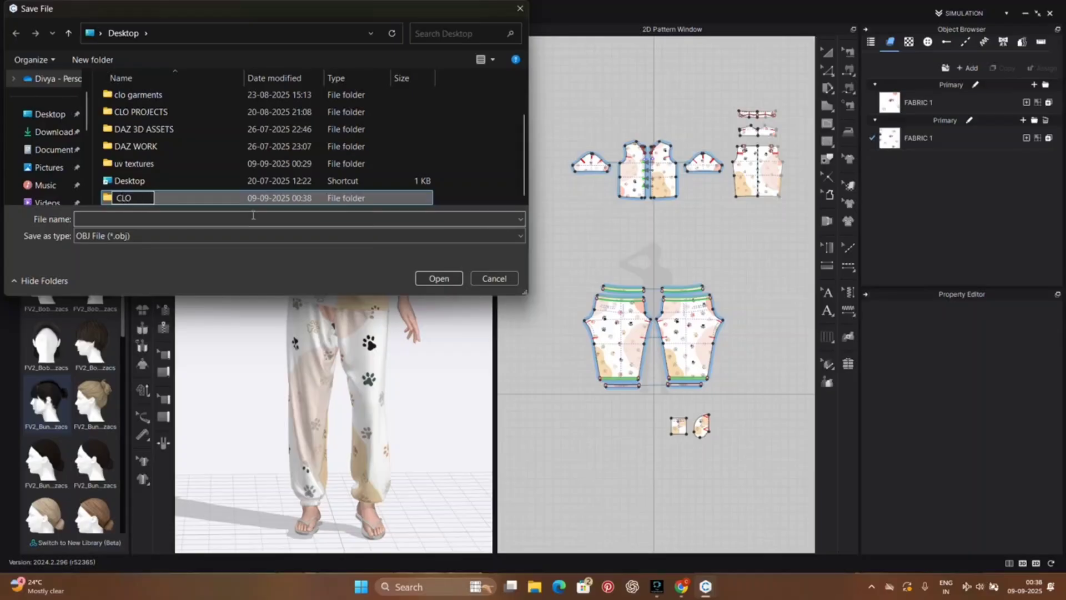
text( TO BLENDER)
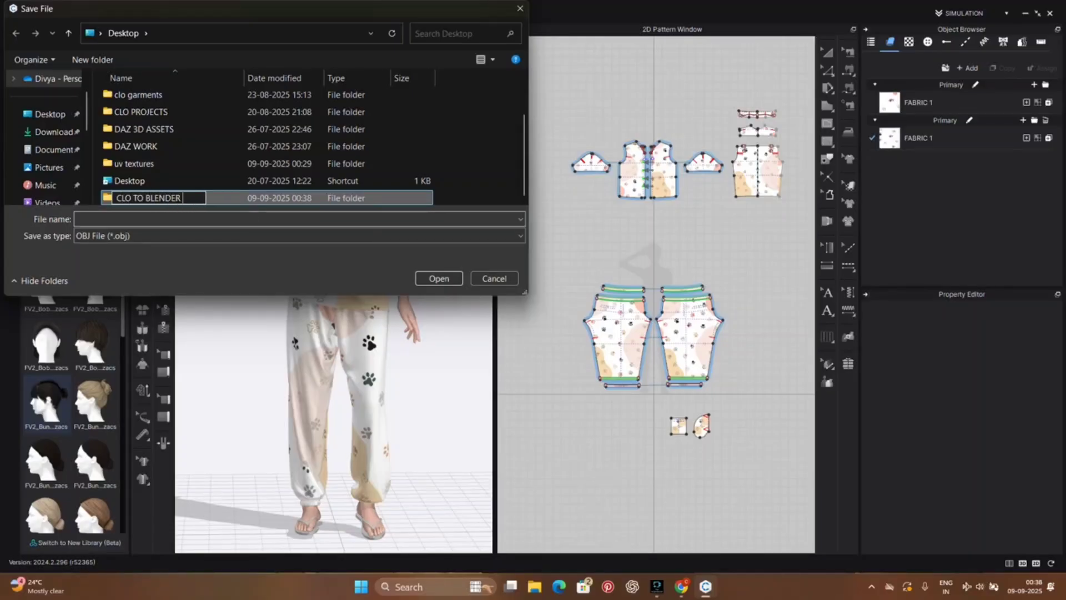
click(253, 218)
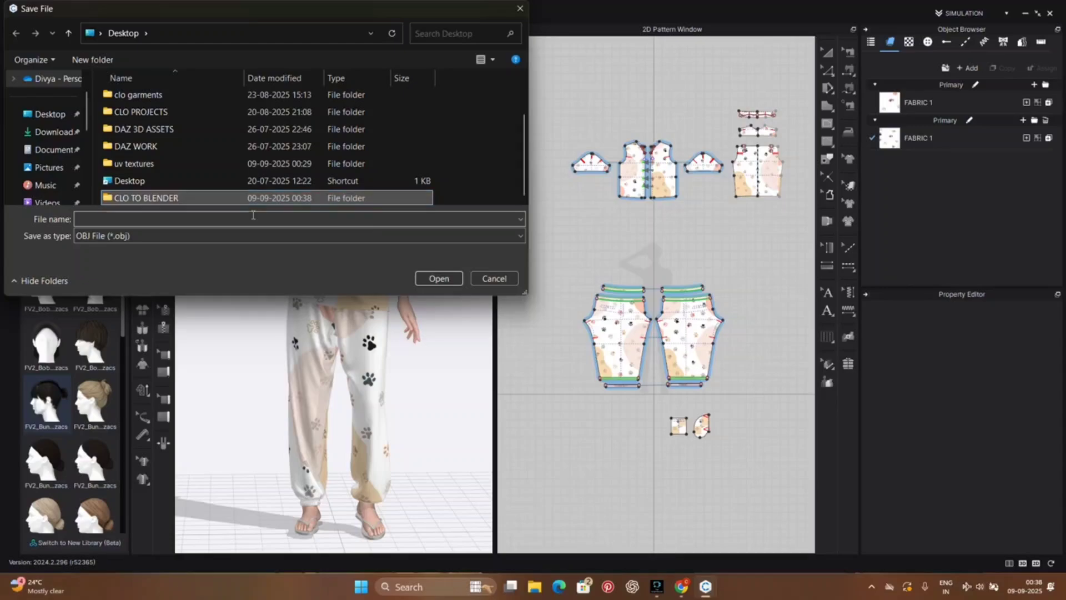
double_click(215, 198)
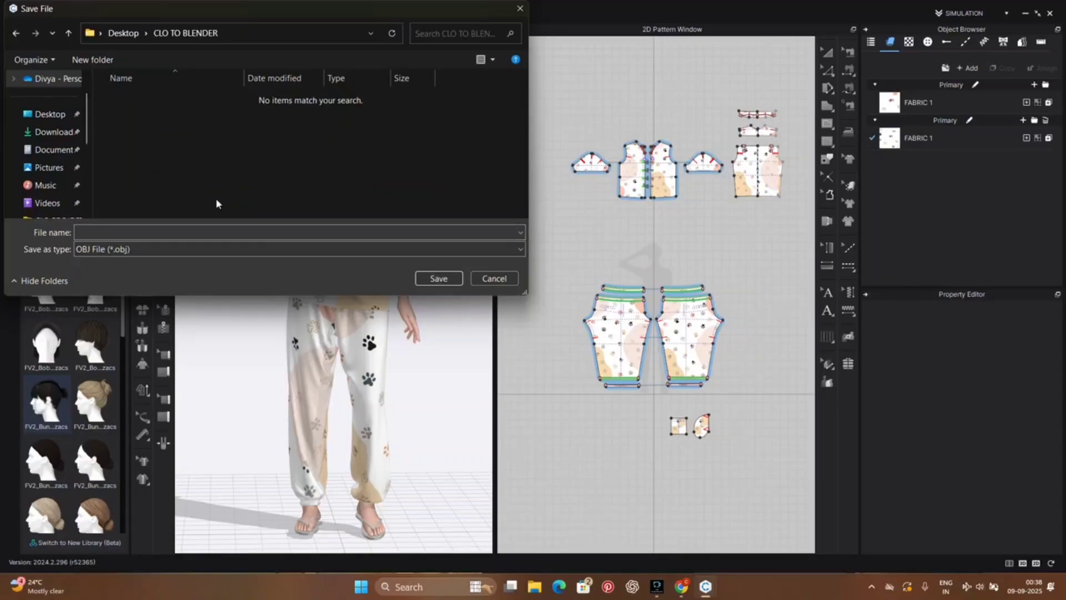
Step: Create a subfolder named CLO OBJ FILES inside the CLO TO BLENDER folder
right_click(132, 117)
mouse_move(166, 238)
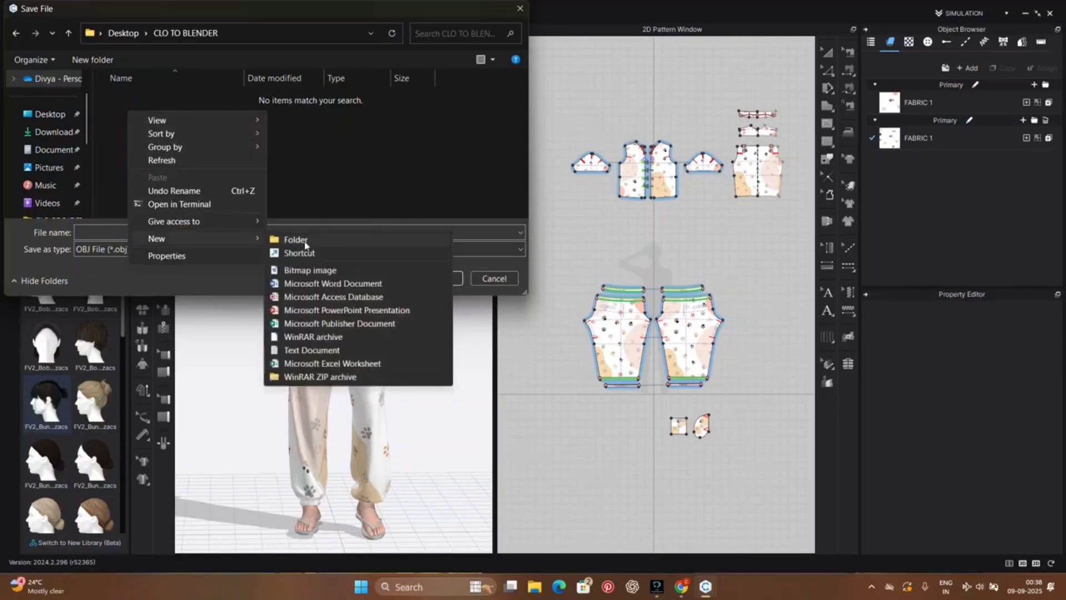
click(304, 240)
key(BackSpace)
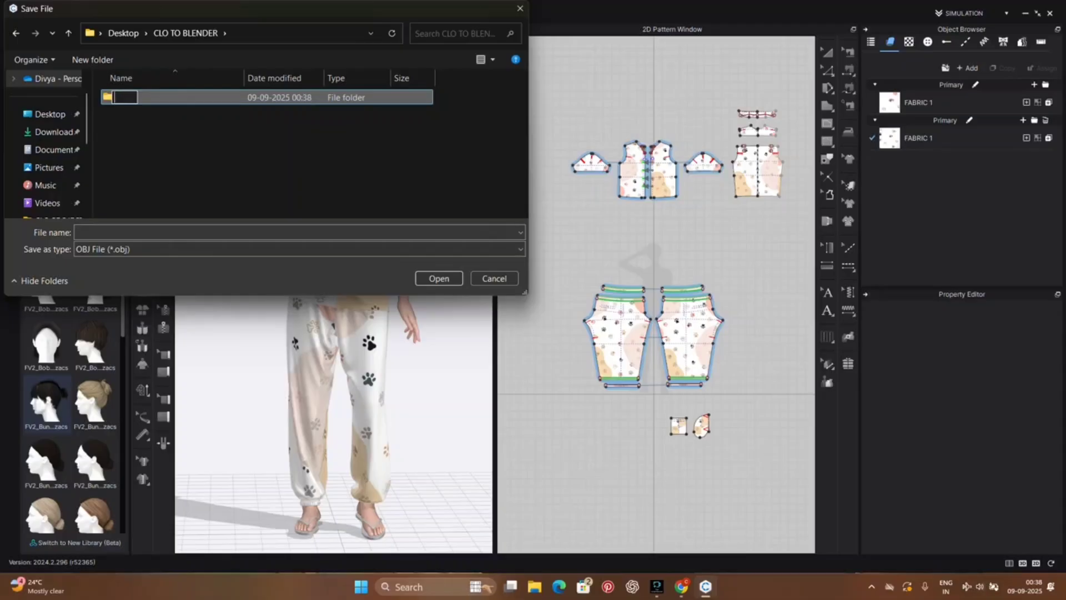
text(CLO OBJ)
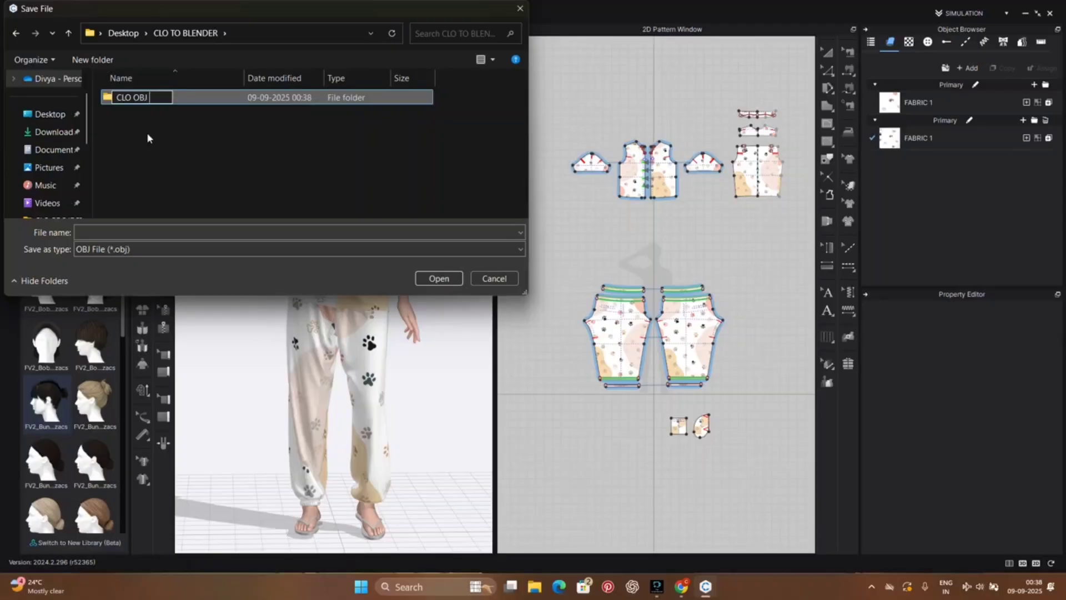
text( FILES)
key(Return)
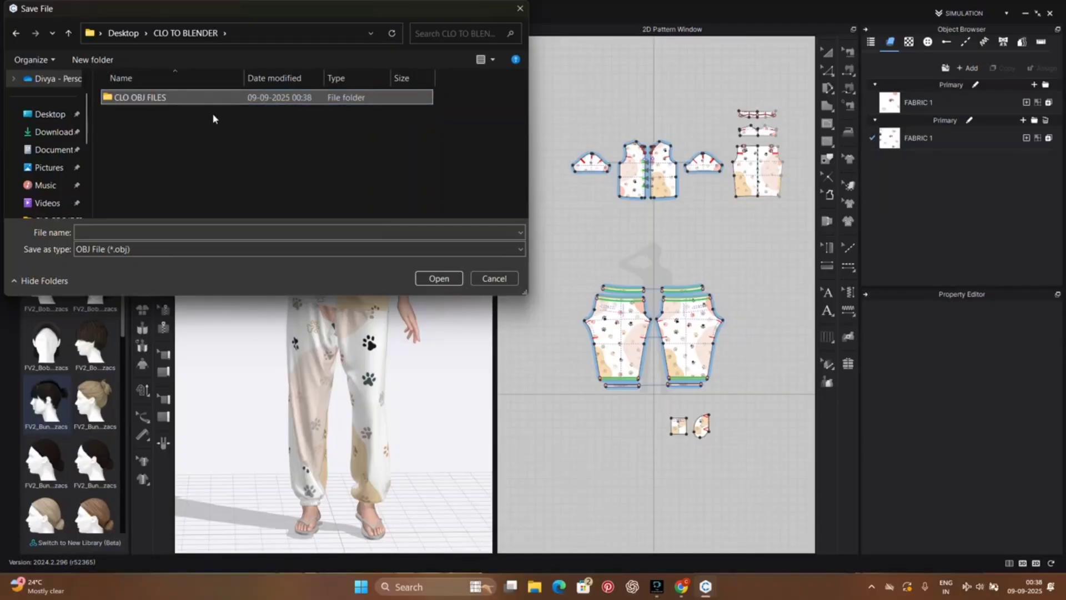
double_click(197, 97)
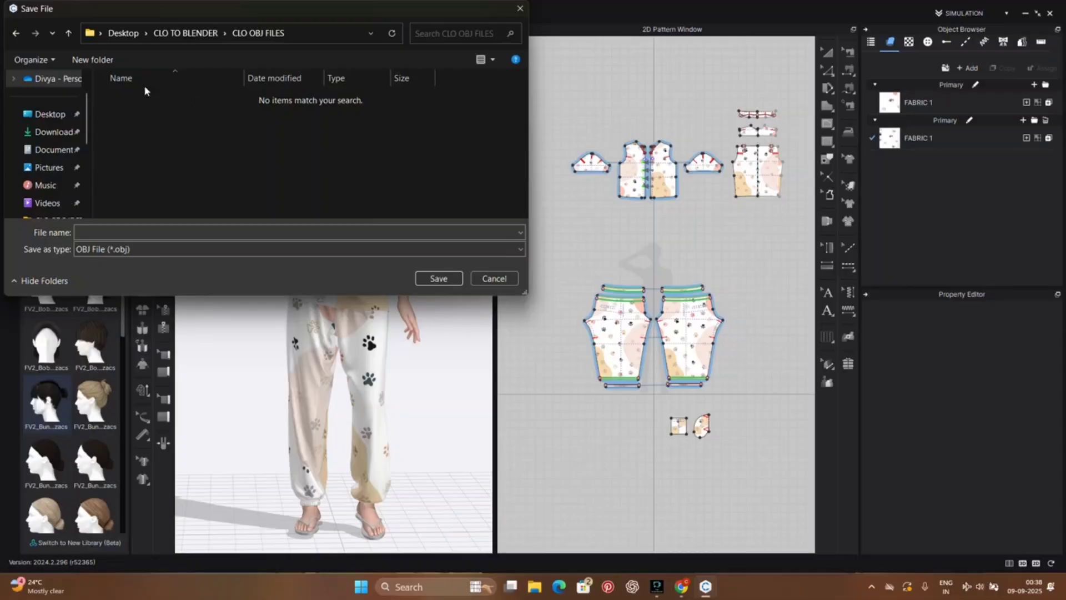
click(68, 33)
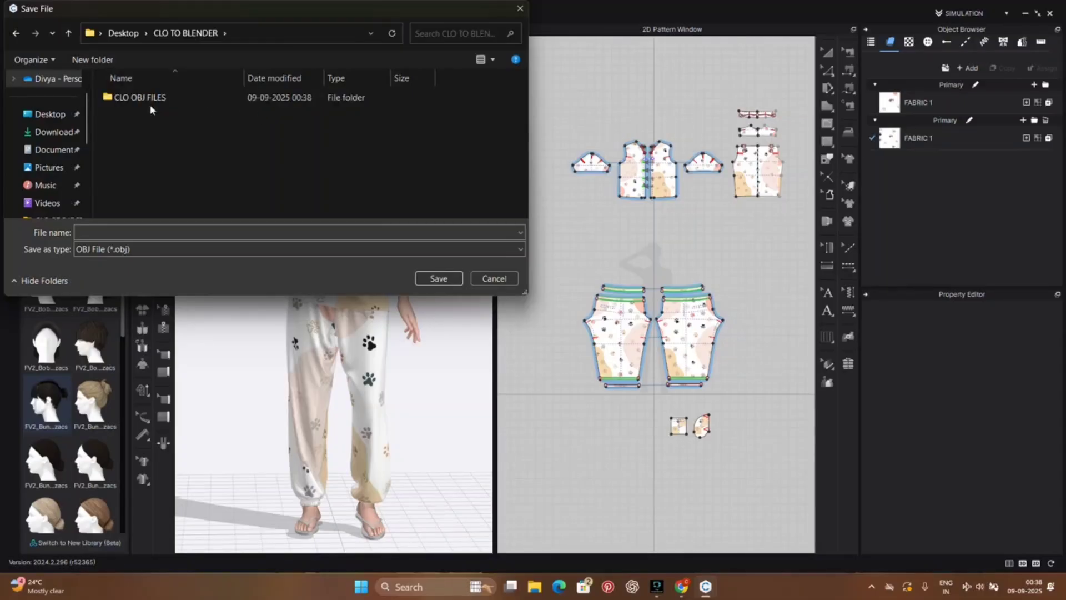
Step: Name the OBJ file NIGHT DRESS and save it inside the CLO OBJ FILES folder
click(151, 102)
click(167, 231)
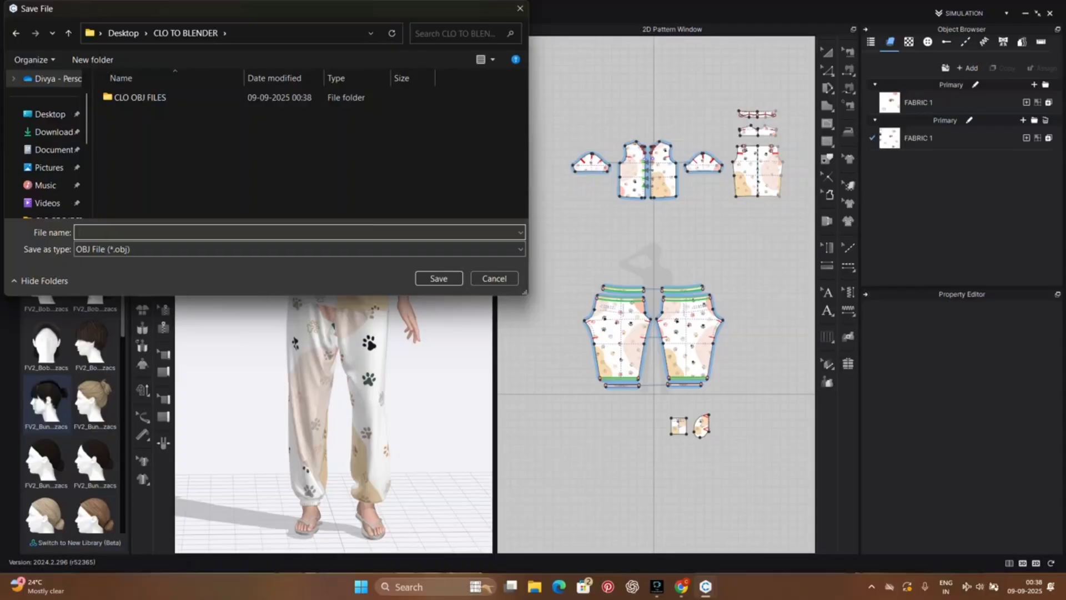
text(NIGHT DRESS)
double_click(203, 97)
click(69, 33)
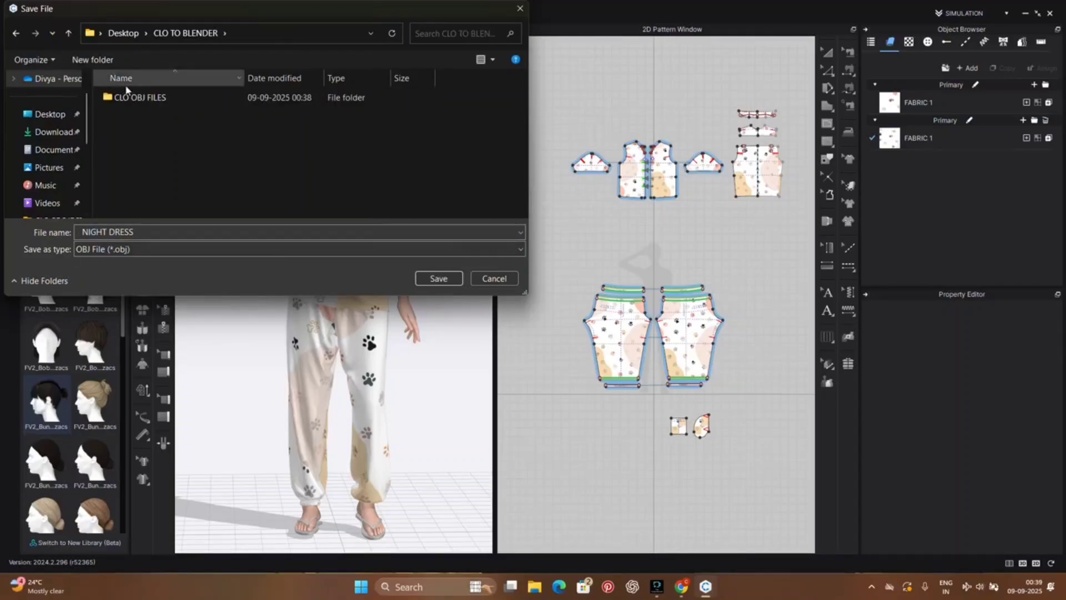
click(439, 279)
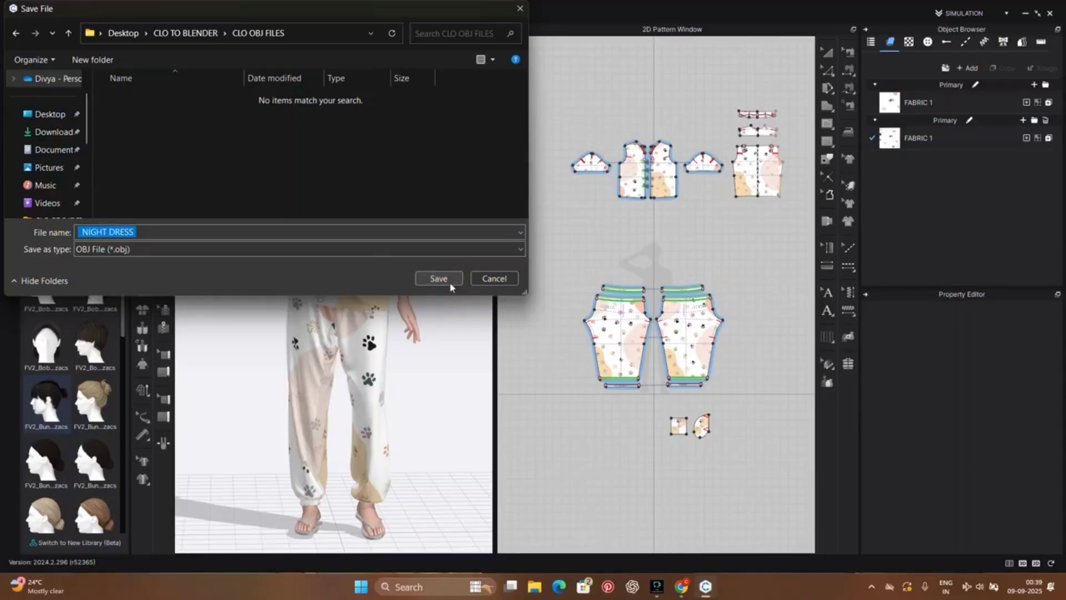
click(439, 278)
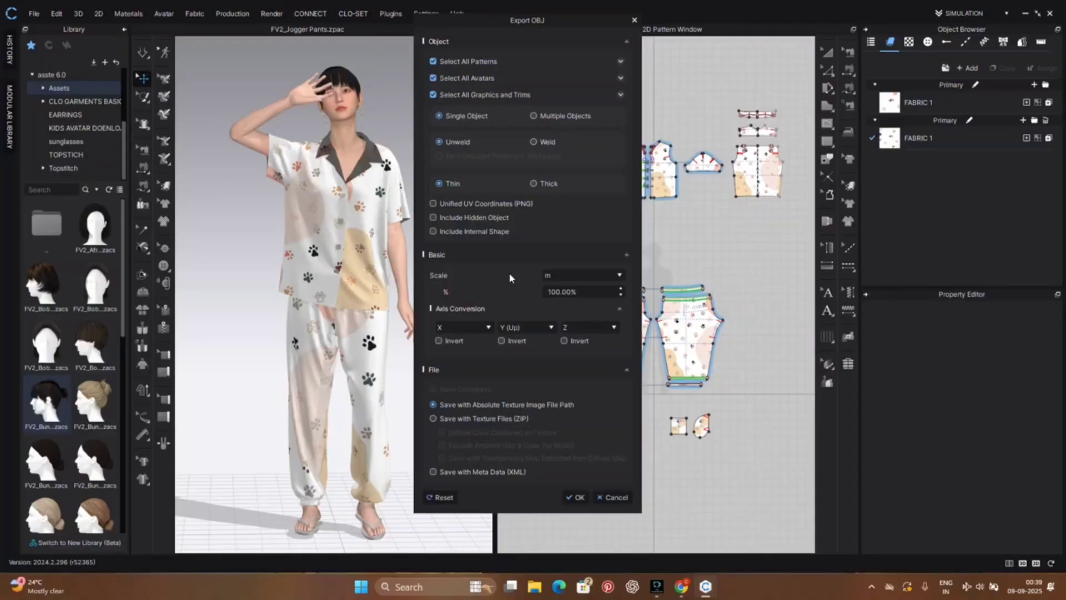
Step: Enable unified UV coordinates, set the export scale to m, and run the OBJ export
click(434, 204)
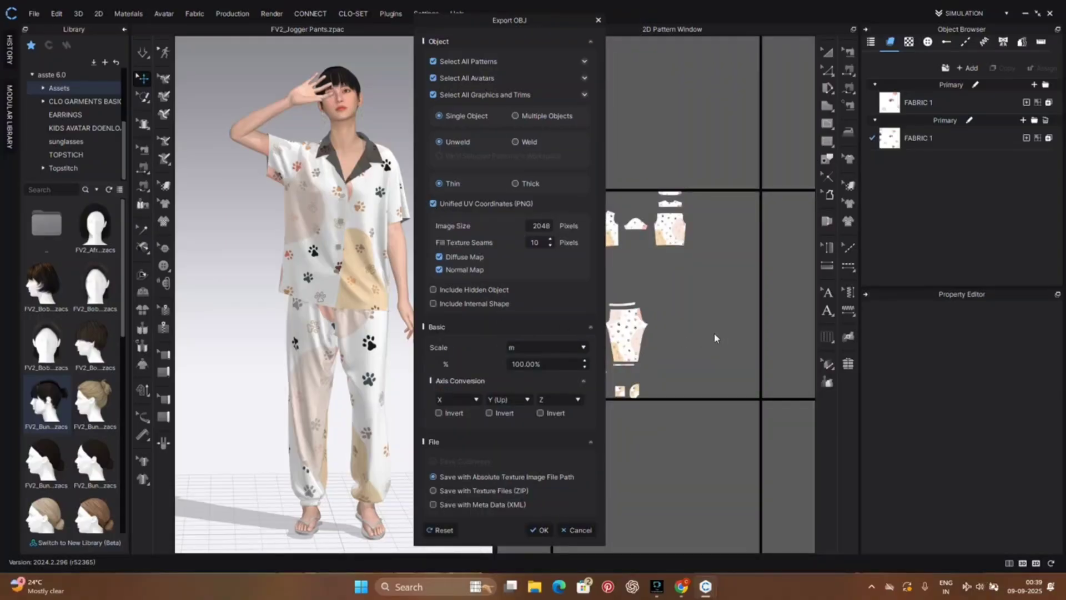
drag(534, 25, 383, 7)
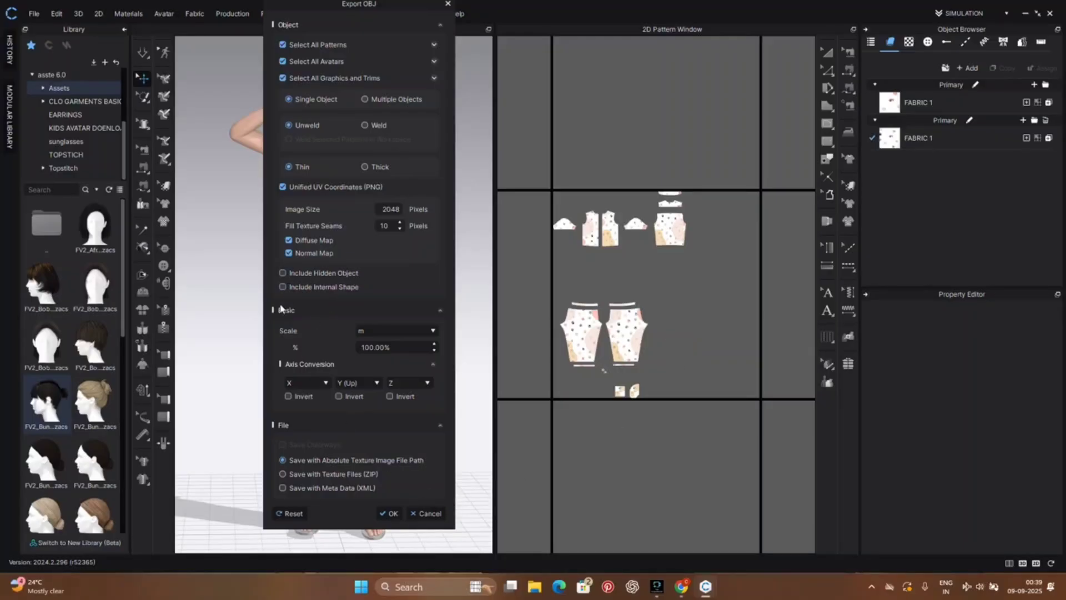
click(365, 333)
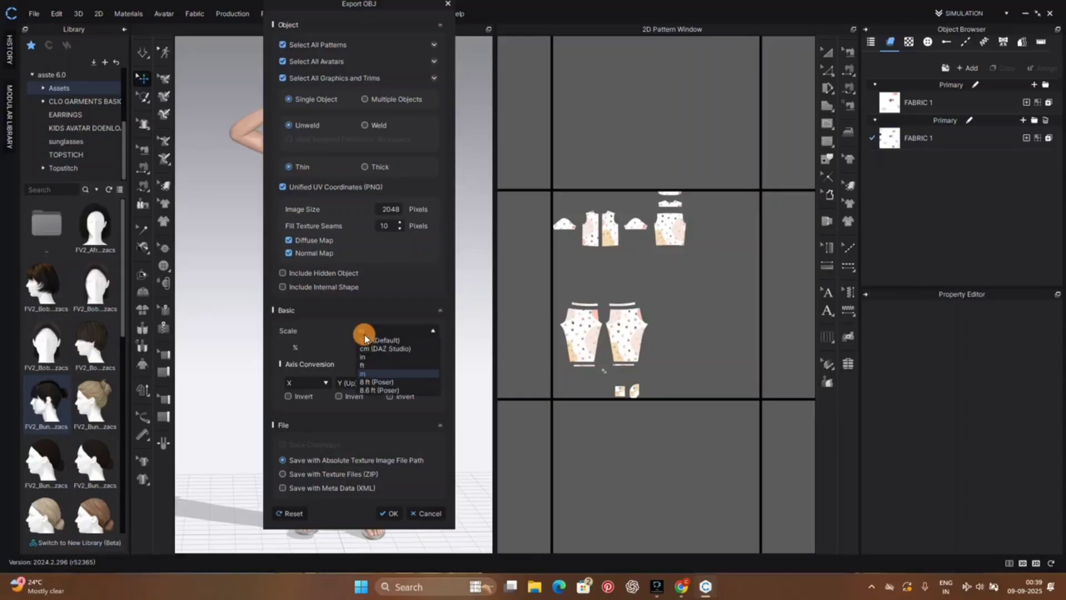
click(409, 373)
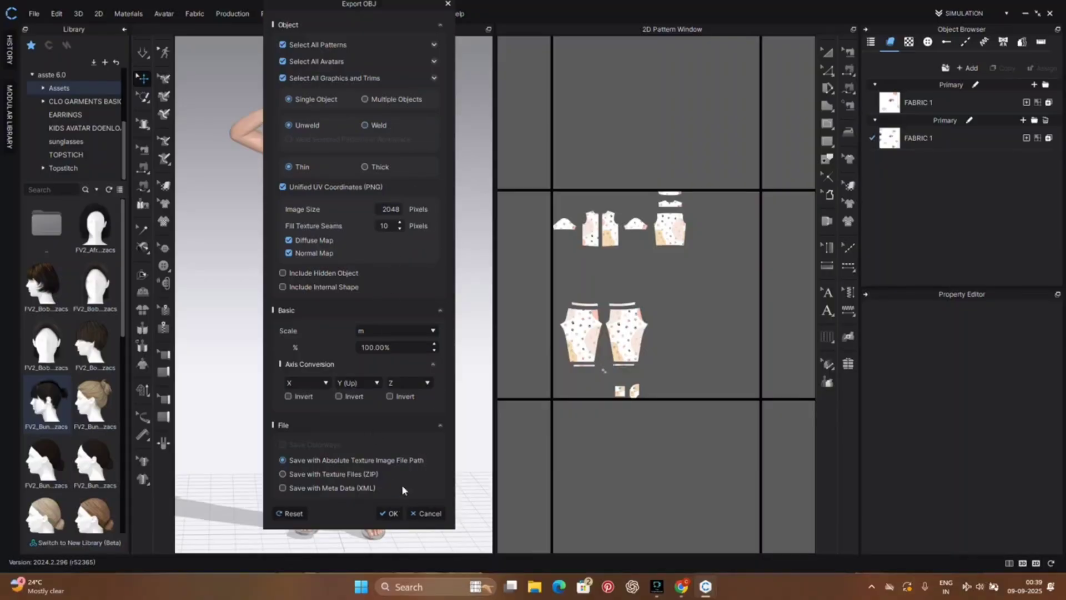
click(394, 513)
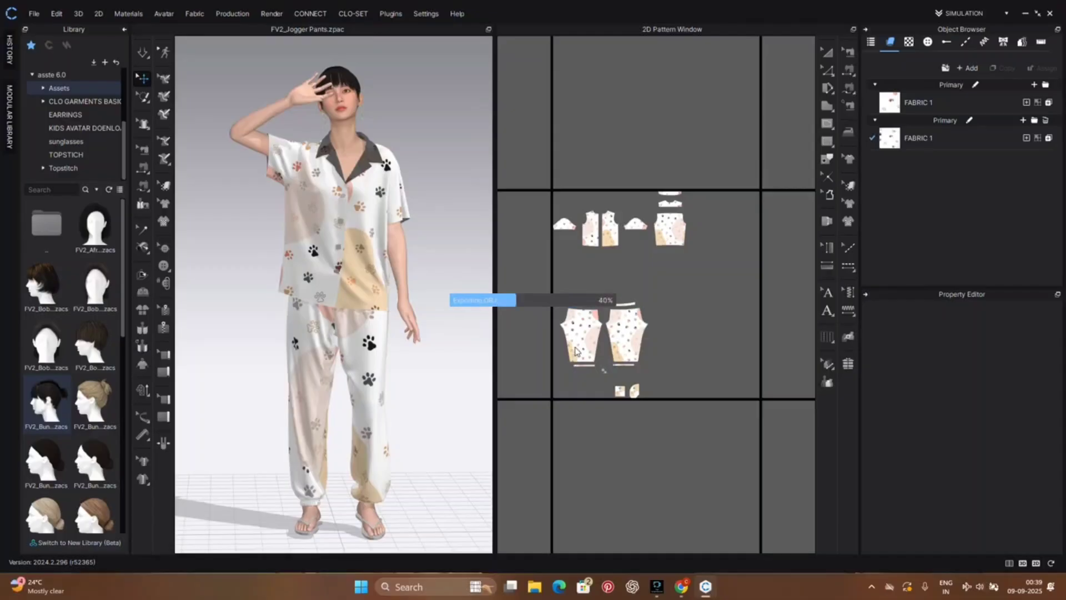
Step: Check the exported files in the CLO OBJ FILES folder inside the CLO TO BLENDER desktop folder
click(1025, 15)
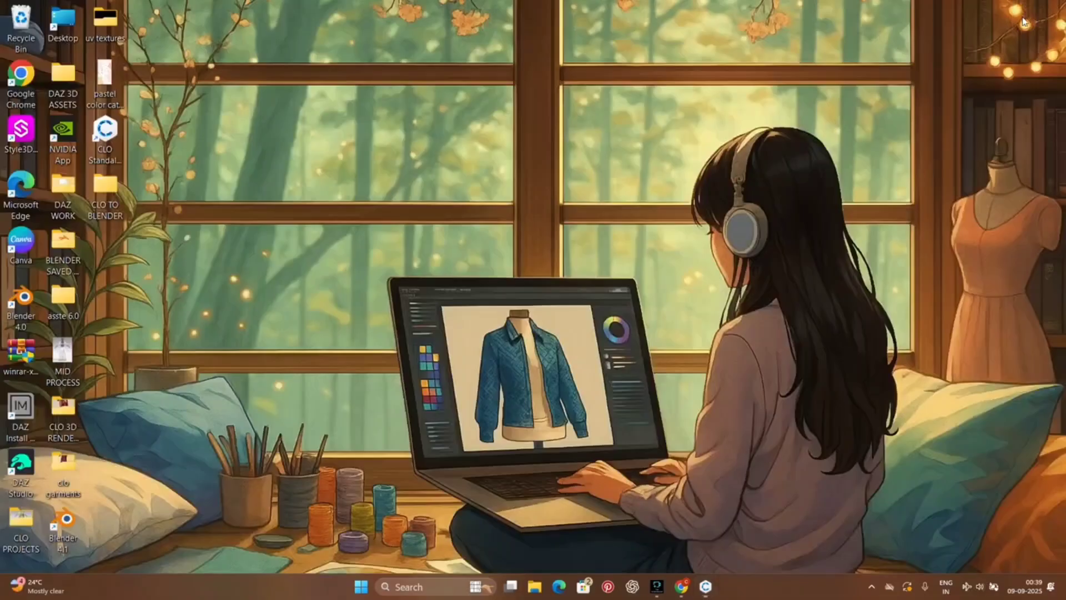
double_click(104, 195)
double_click(258, 94)
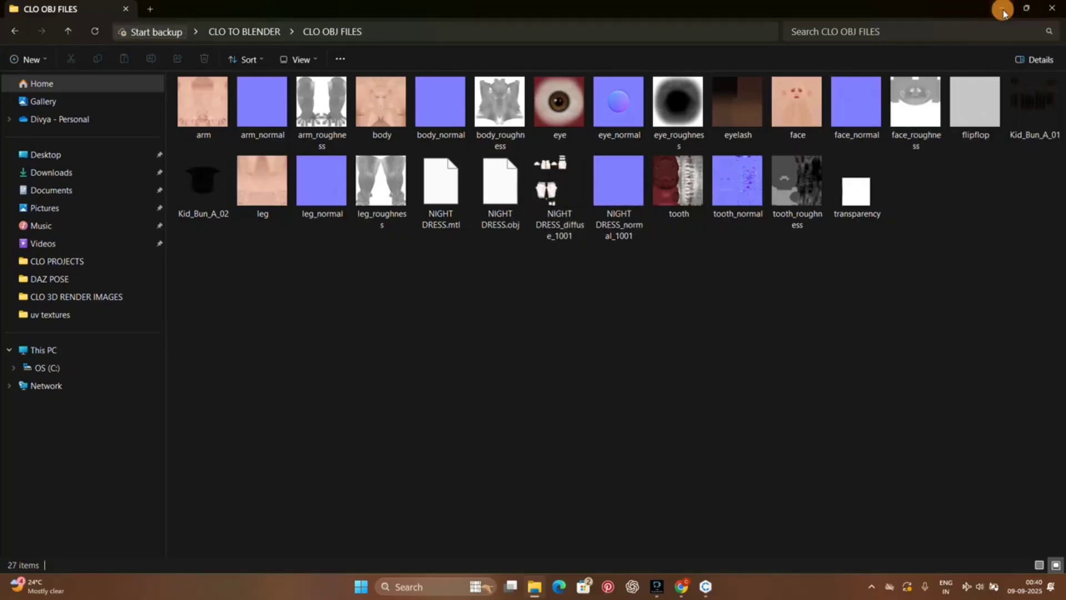
click(1026, 8)
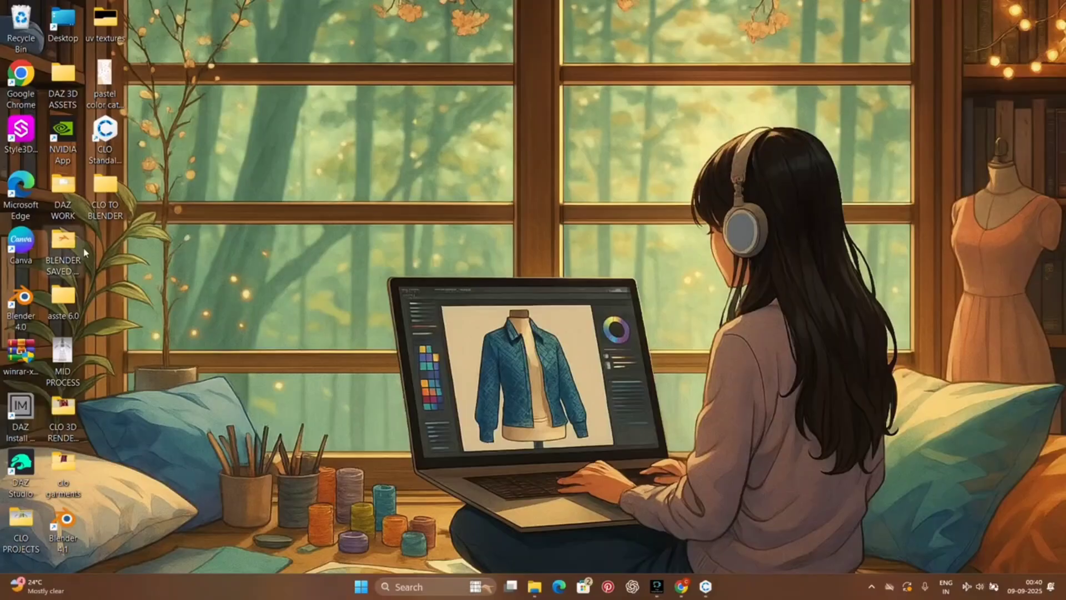
Step: Launch Blender 4.0 and delete the default camera, cube and light from the scene
double_click(23, 299)
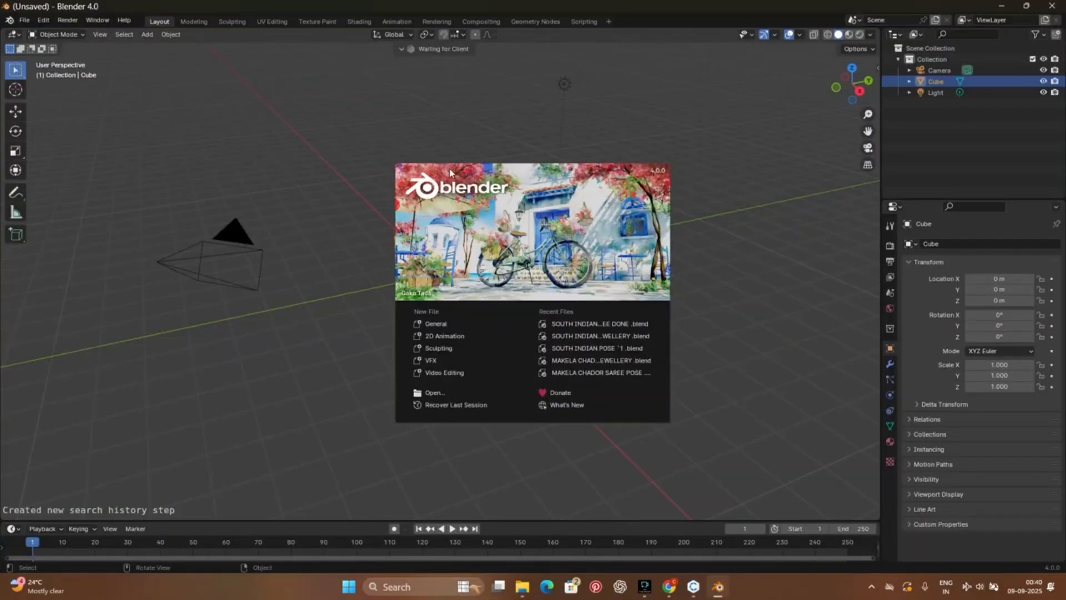
click(745, 232)
scroll(537, 275, up, 4)
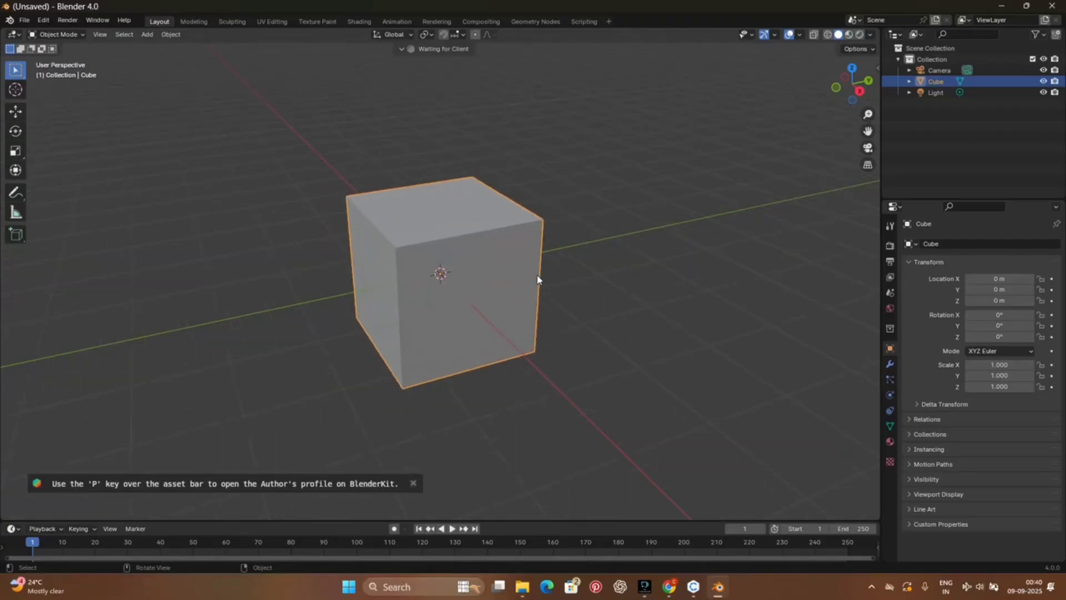
scroll(537, 276, down, 6)
drag(295, 125, 616, 375)
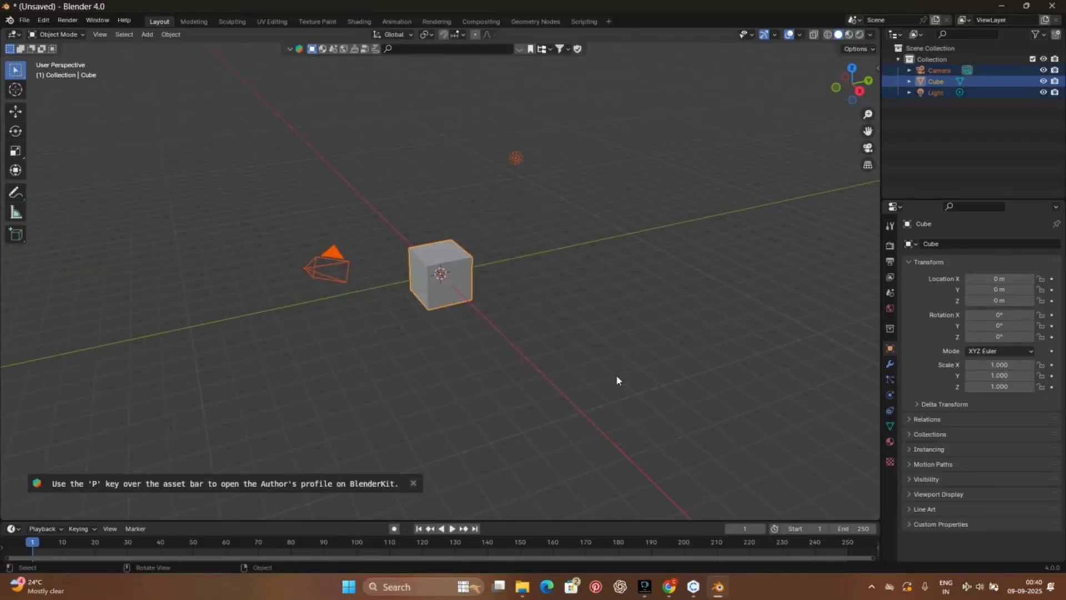
key(Delete)
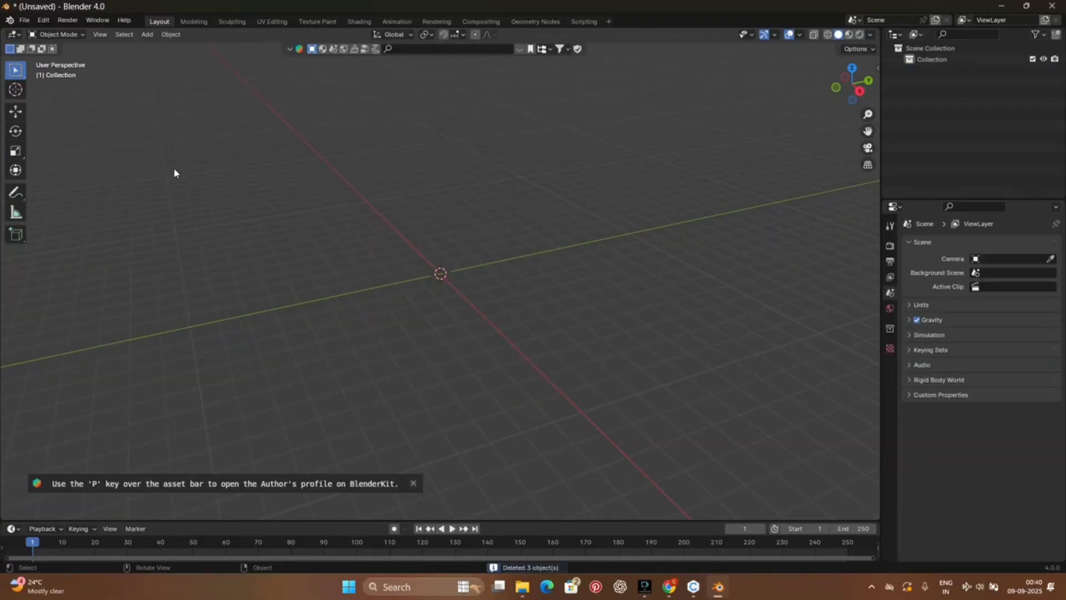
Step: Import NIGHT DRESS.obj as Wavefront OBJ from the CLO OBJ FILES folder in Desktop's CLO TO BLENDER
click(24, 20)
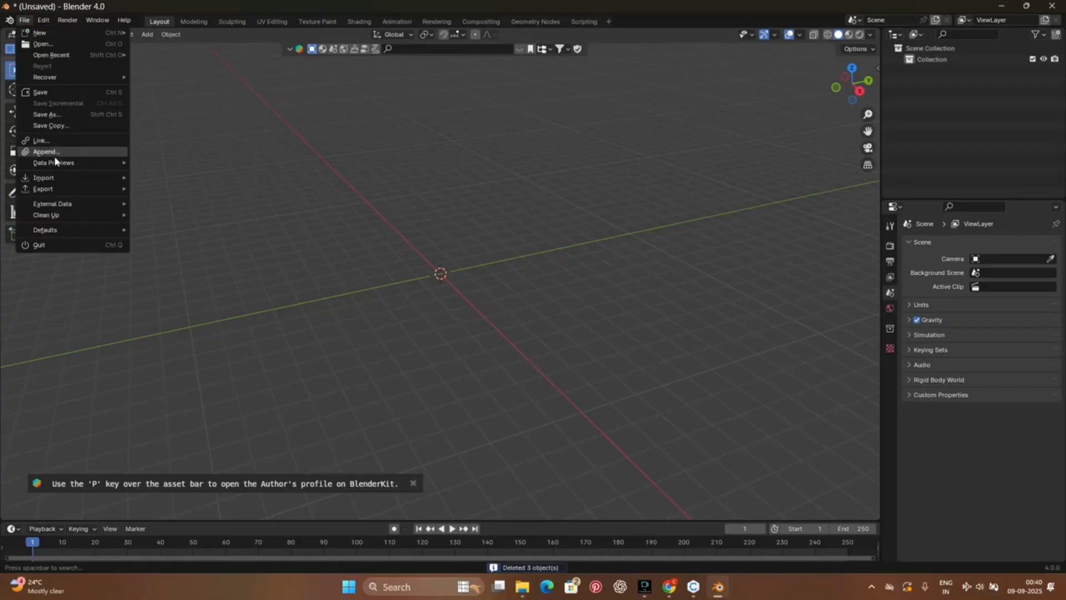
mouse_move(50, 177)
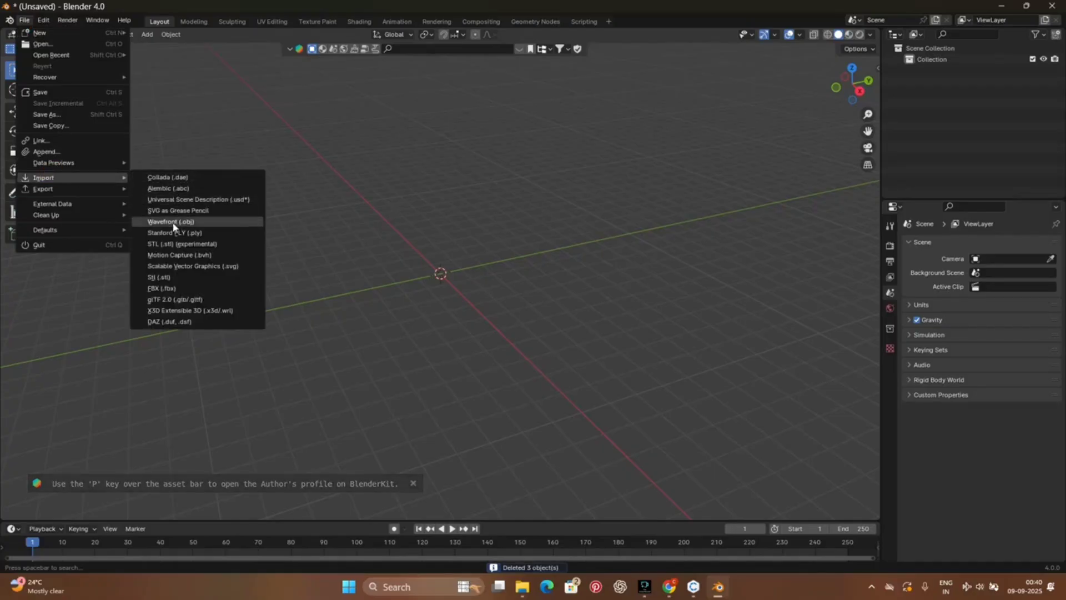
click(167, 222)
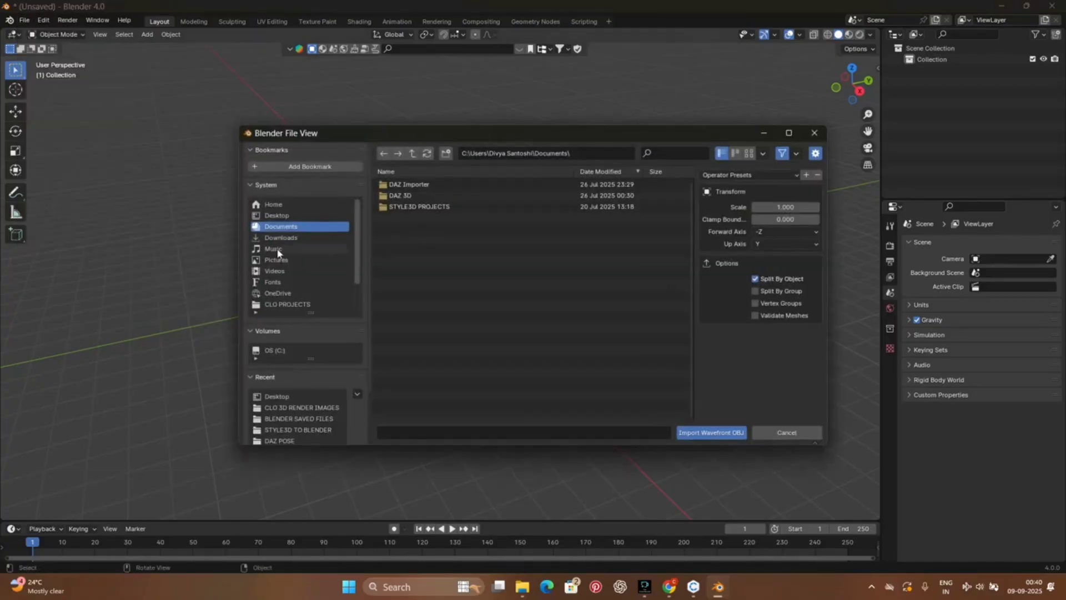
click(308, 215)
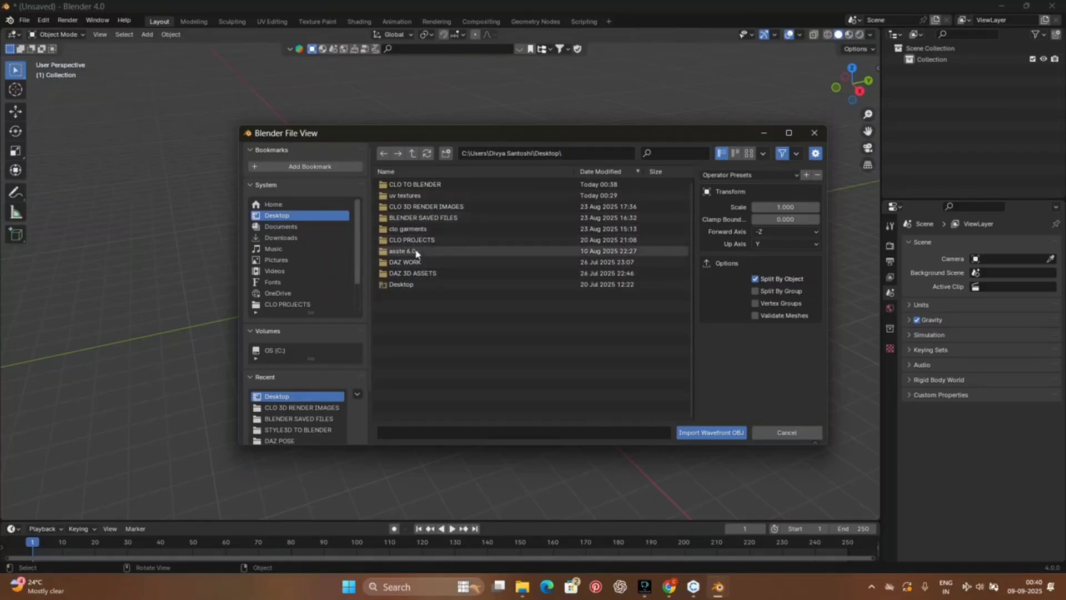
click(416, 185)
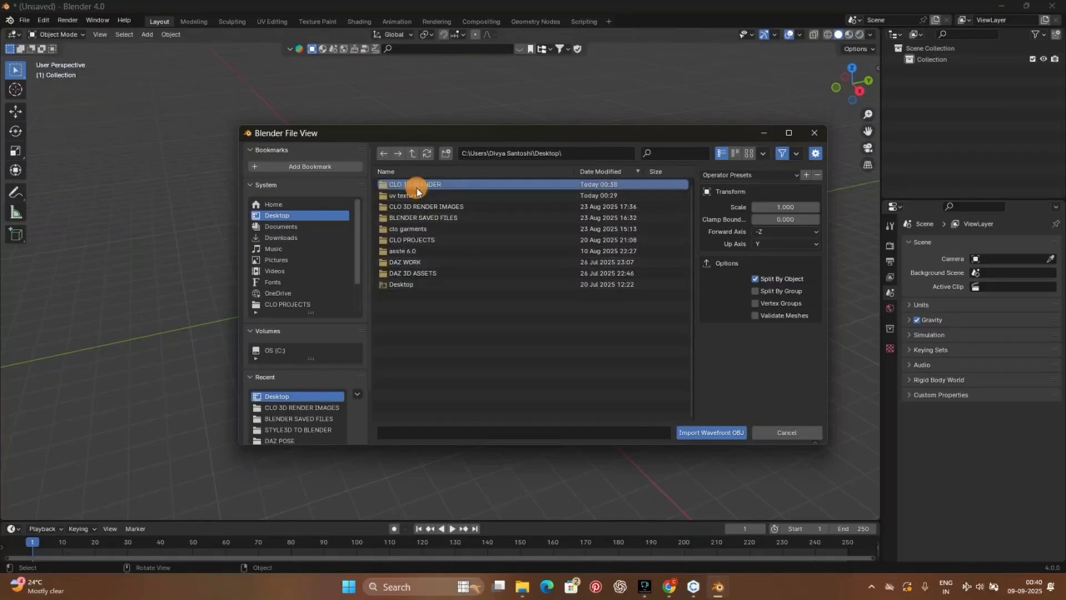
double_click(416, 186)
double_click(417, 184)
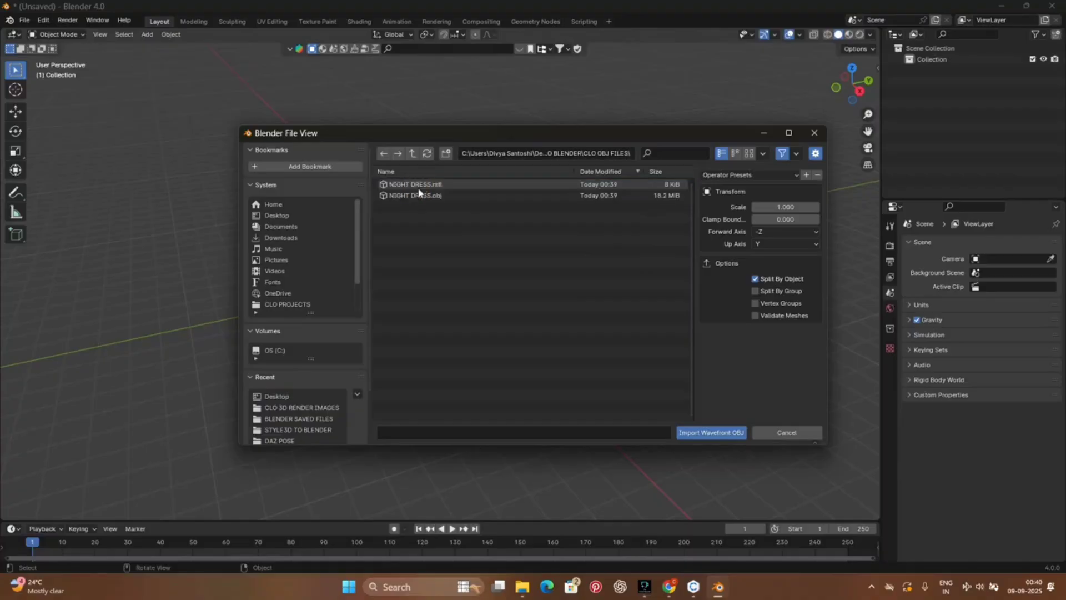
click(436, 196)
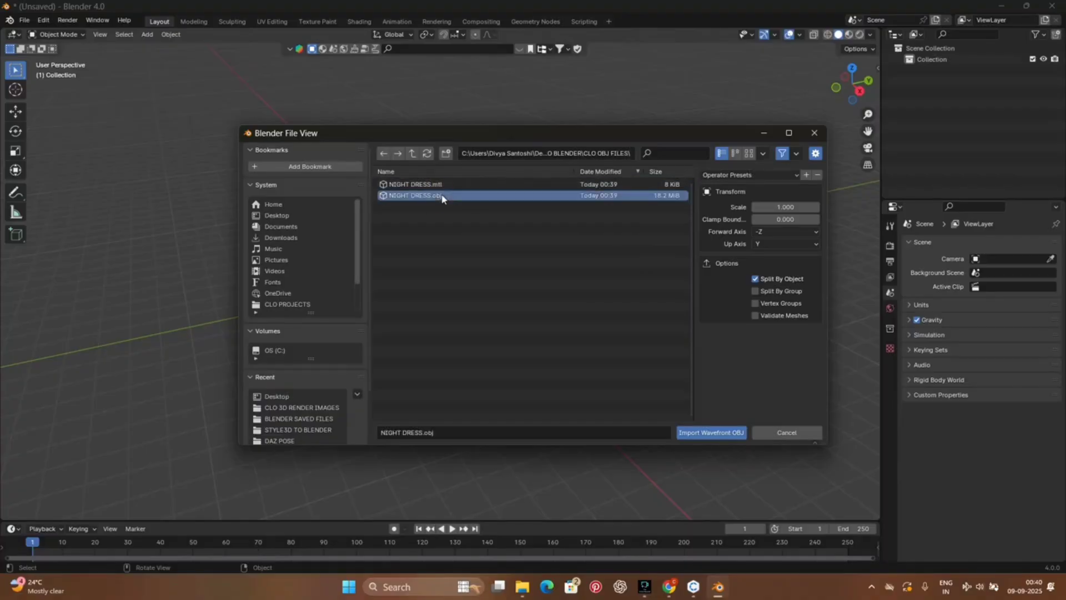
click(692, 435)
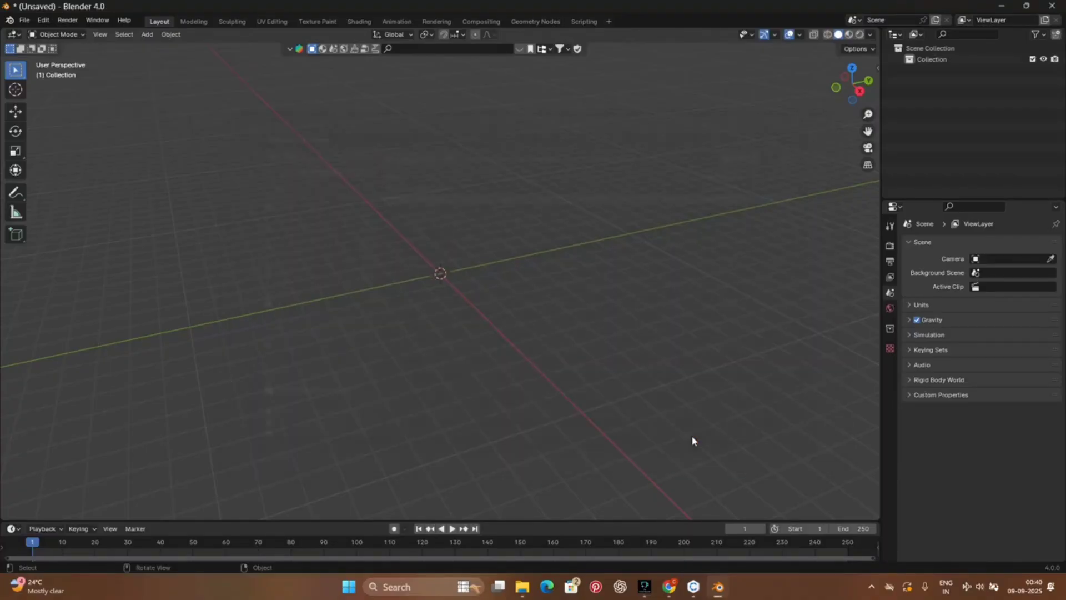
Step: Face the imported avatar from the front and display its textures with Material Preview viewport shading
scroll(449, 266, up, 10)
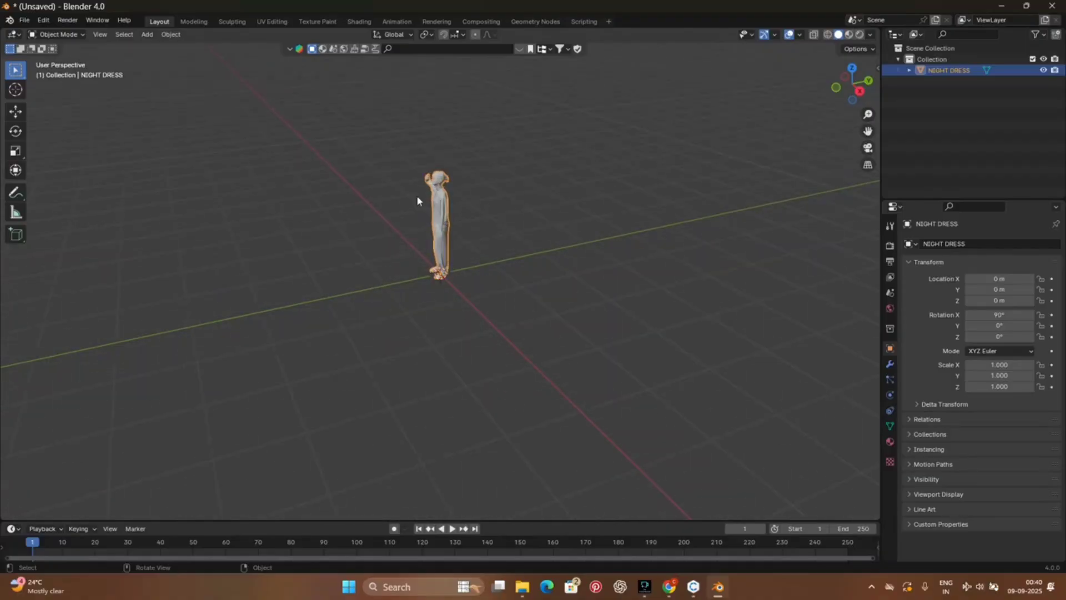
drag(846, 85, 51, 67)
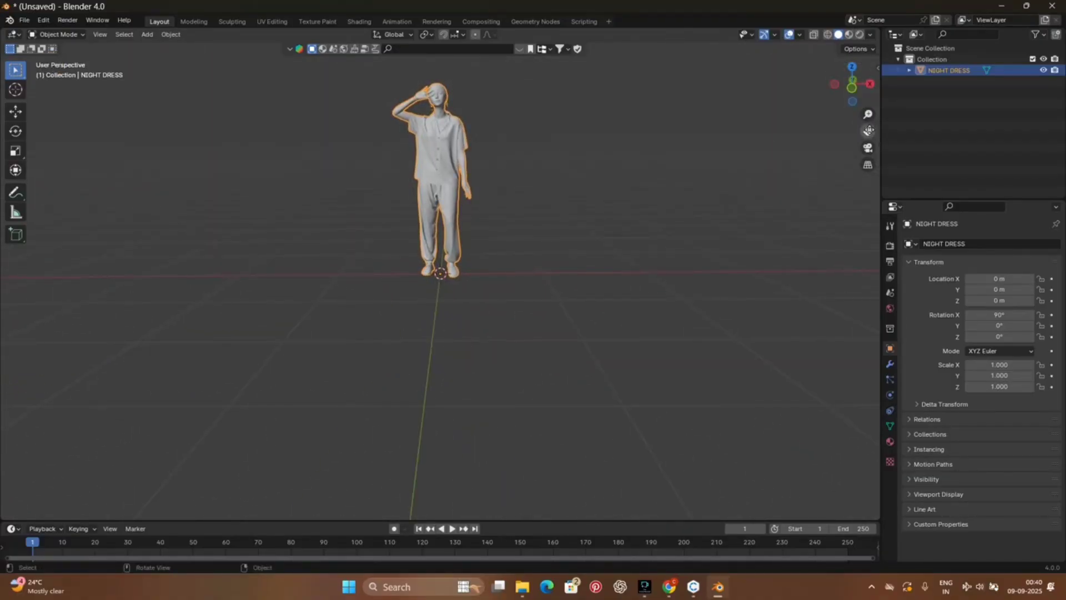
drag(868, 131, 16, 207)
scroll(562, 266, up, 4)
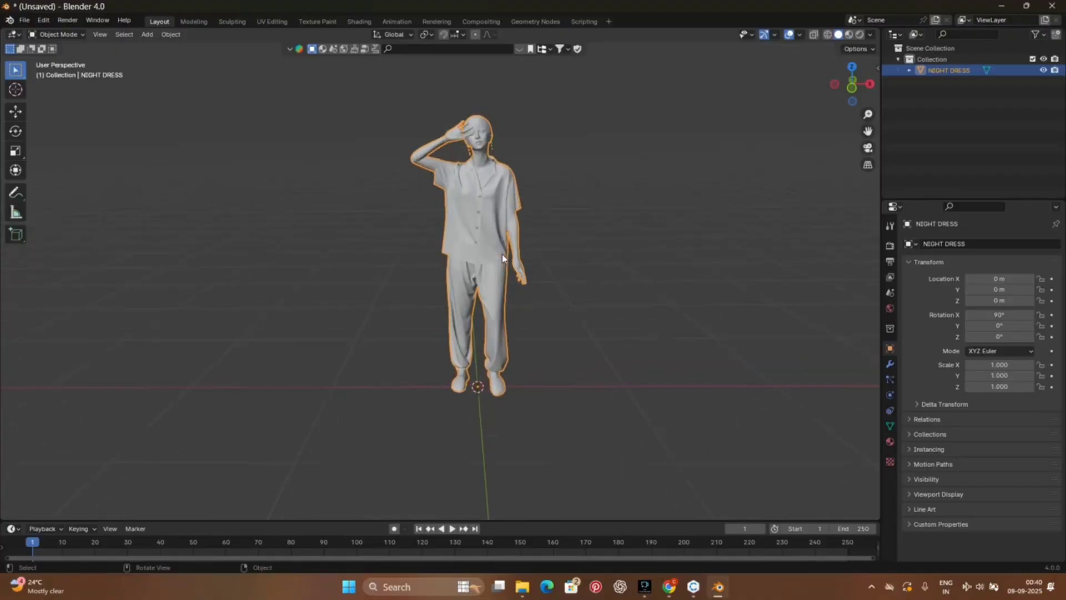
drag(860, 93, 859, 71)
scroll(503, 142, up, 3)
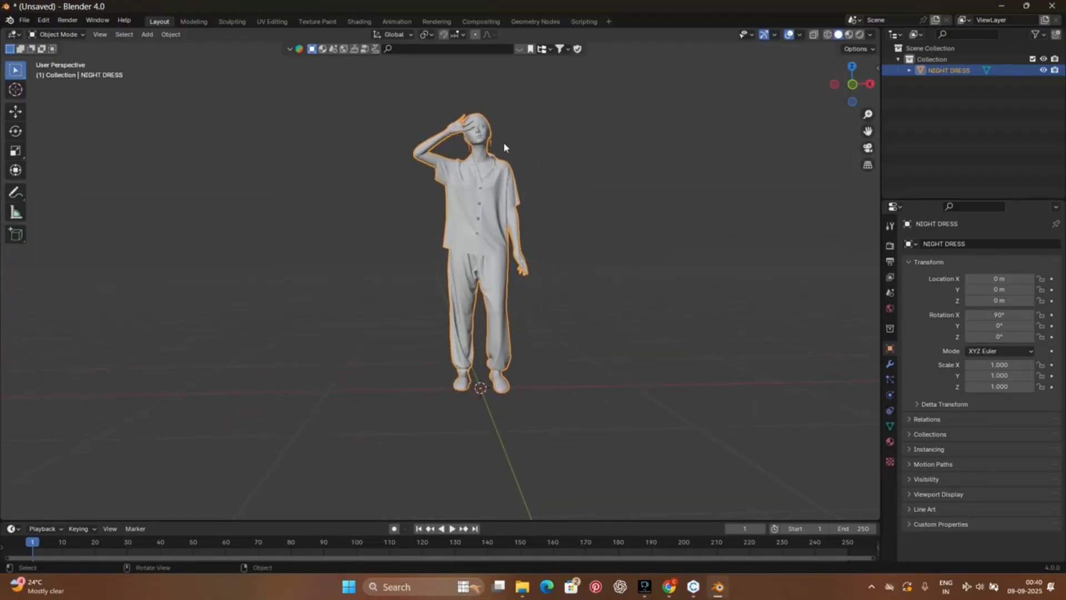
mouse_move(867, 131)
mouse_down()
mouse_move(833, 147)
mouse_move(830, 181)
mouse_up()
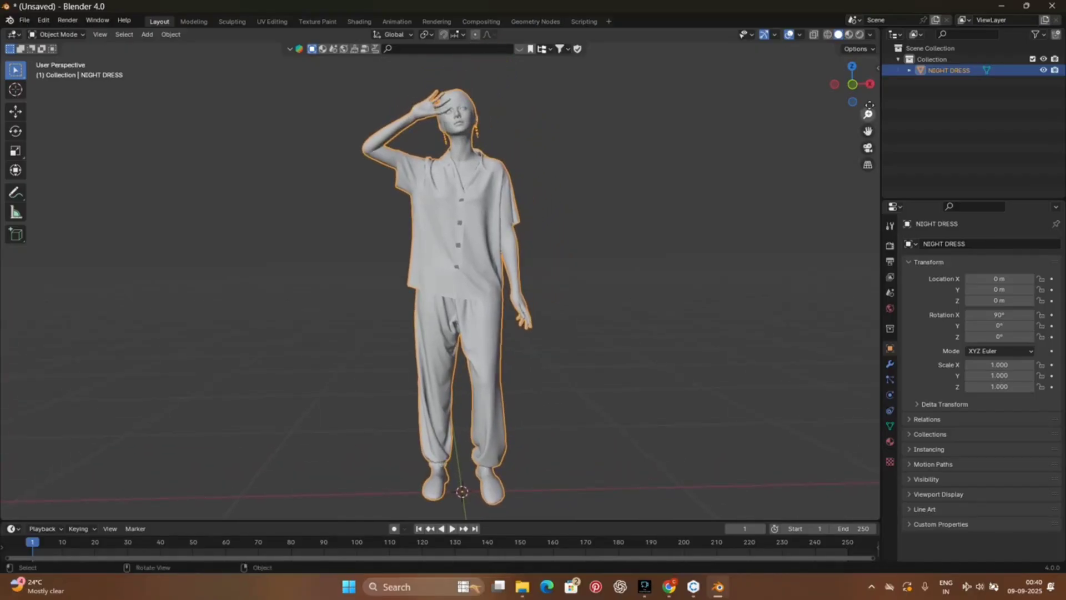
click(853, 39)
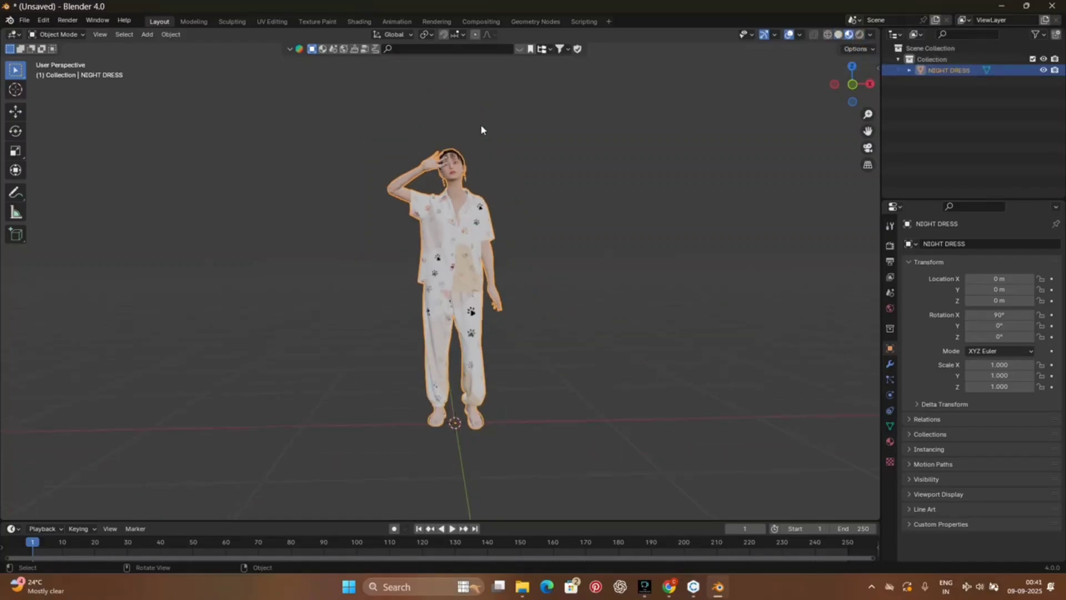
scroll(472, 157, up, 2)
drag(853, 95, 785, 152)
scroll(661, 228, up, 2)
scroll(661, 228, down, 3)
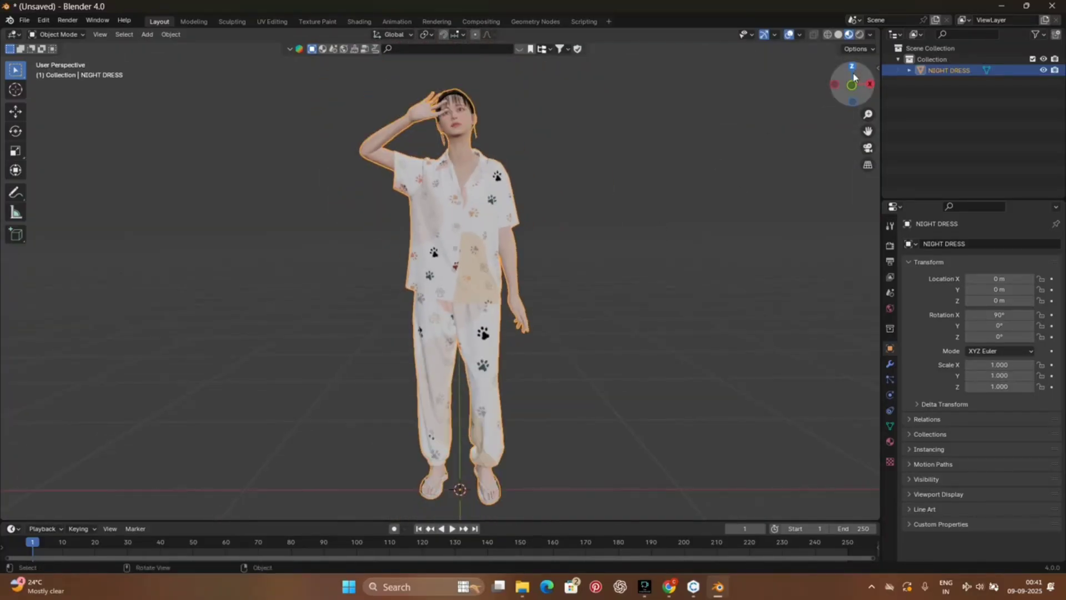
drag(854, 78, 860, 80)
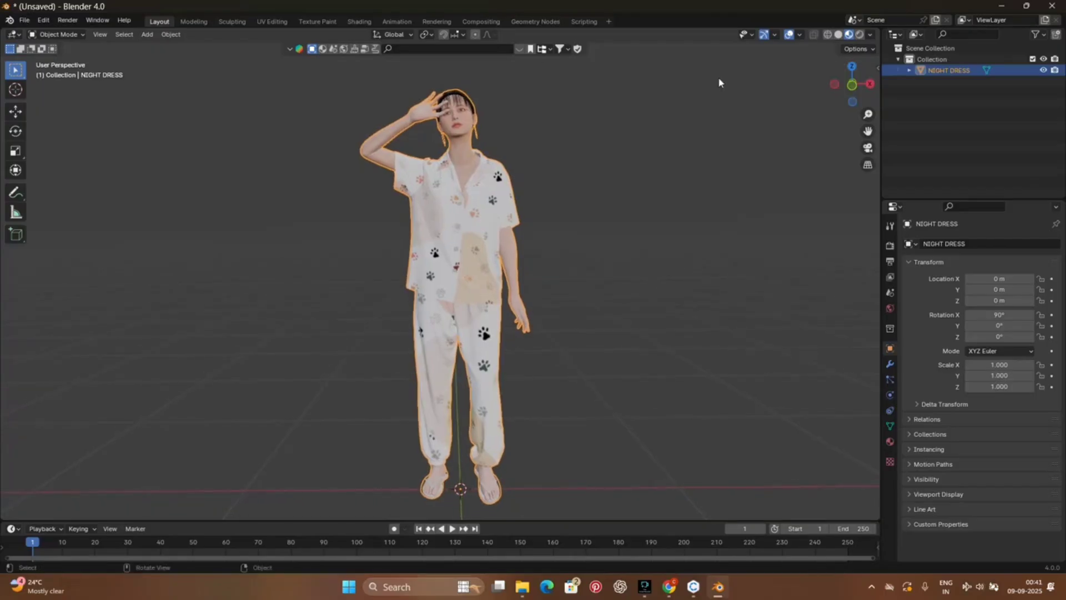
Step: Start saving the project under a new name and browse to the Desktop folder
click(24, 21)
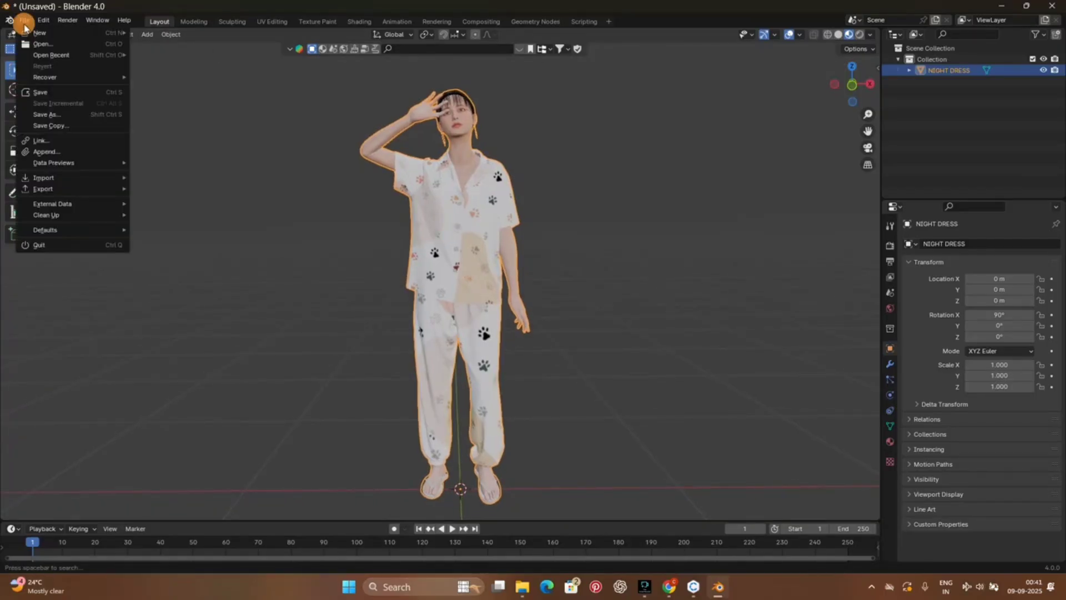
click(47, 115)
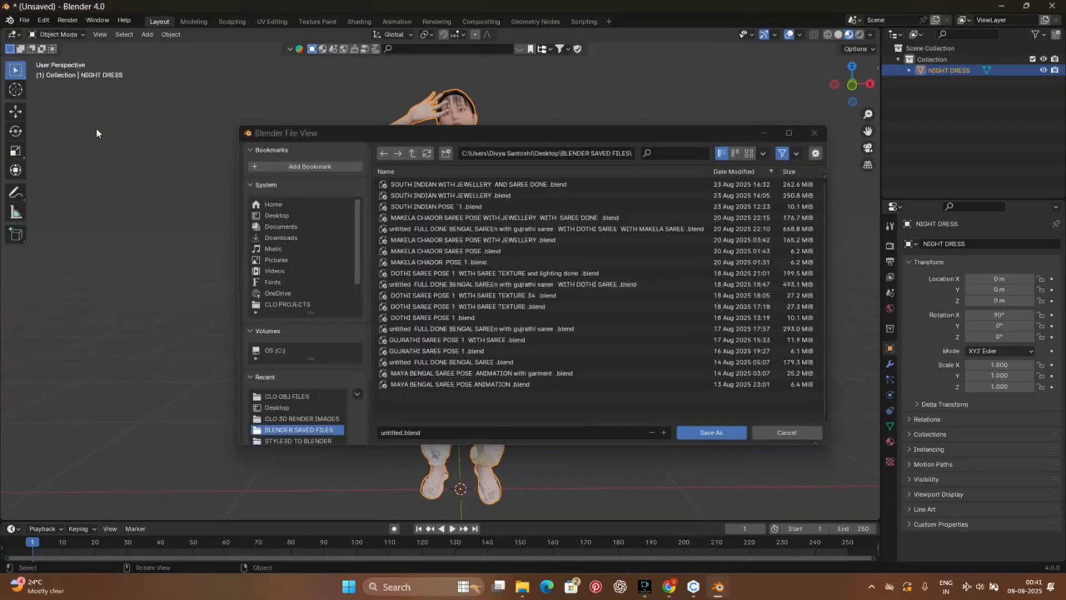
click(273, 205)
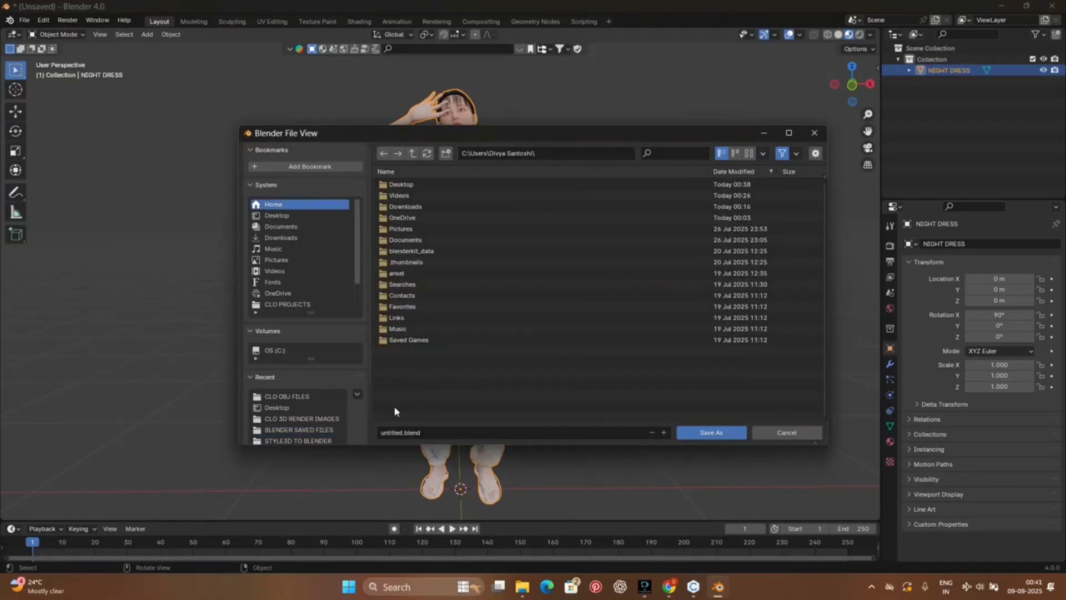
click(275, 215)
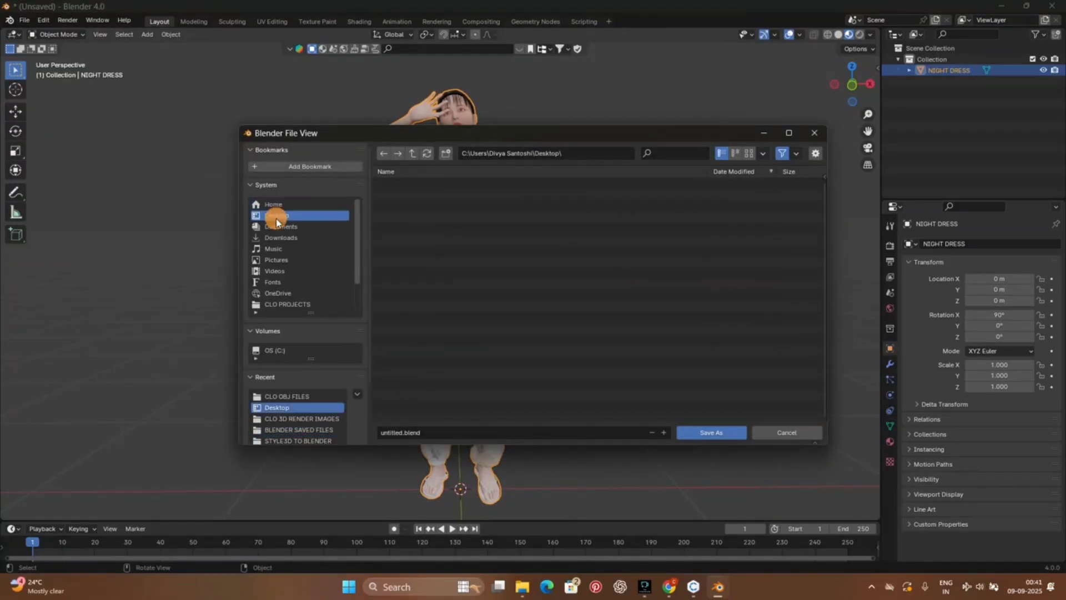
click(401, 434)
click(402, 434)
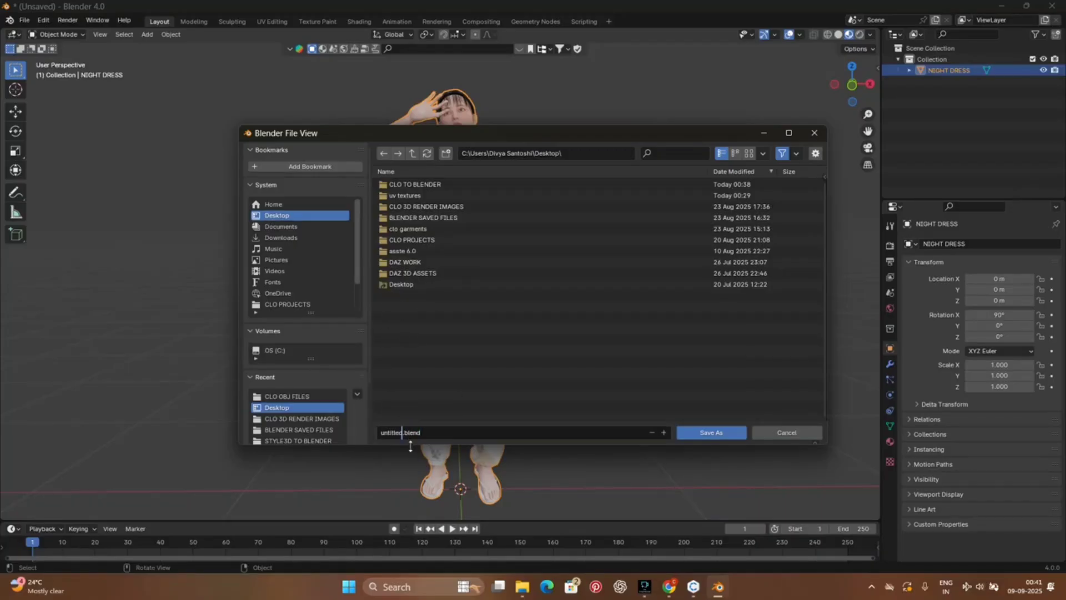
key(BackSpace)
text(d)
Step: Create a folder named CLO TO BLENDER SAVED FILES on the Desktop and open it as the save location
click(441, 308)
right_click(451, 288)
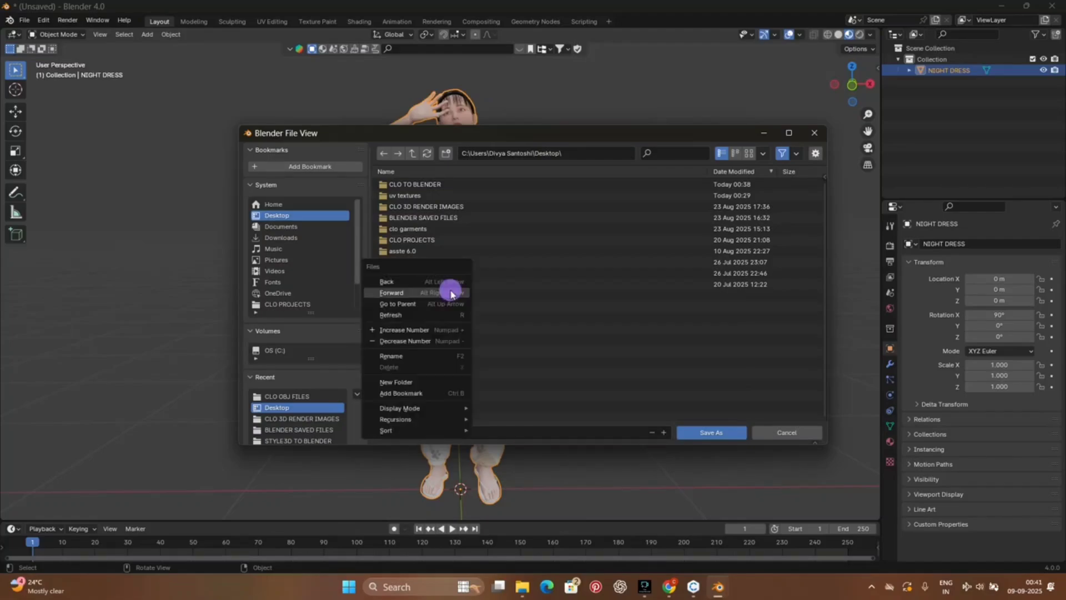
click(455, 385)
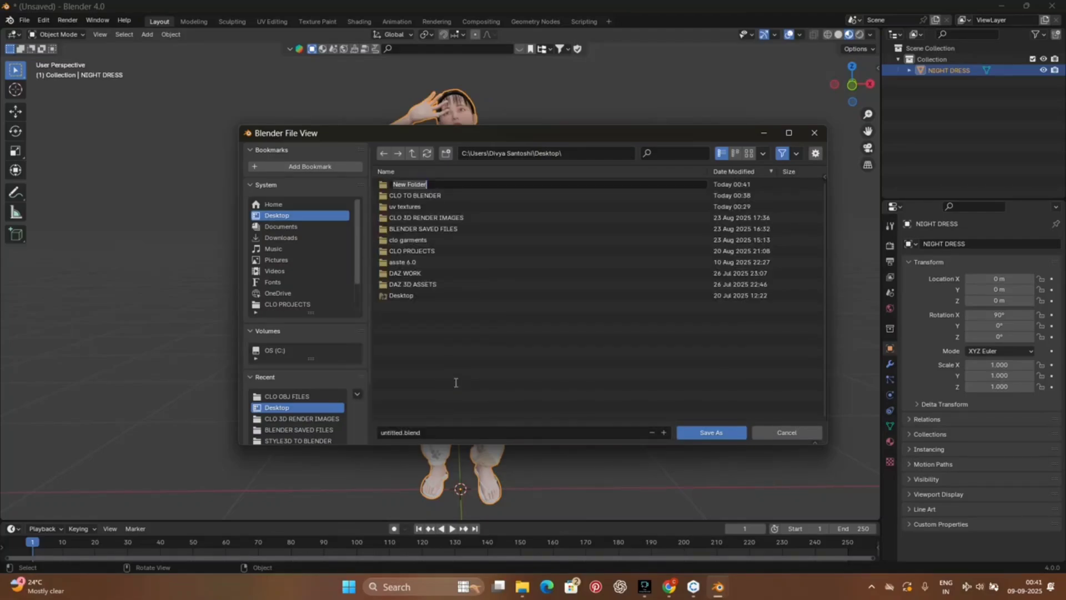
key(BackSpace)
text(CL)
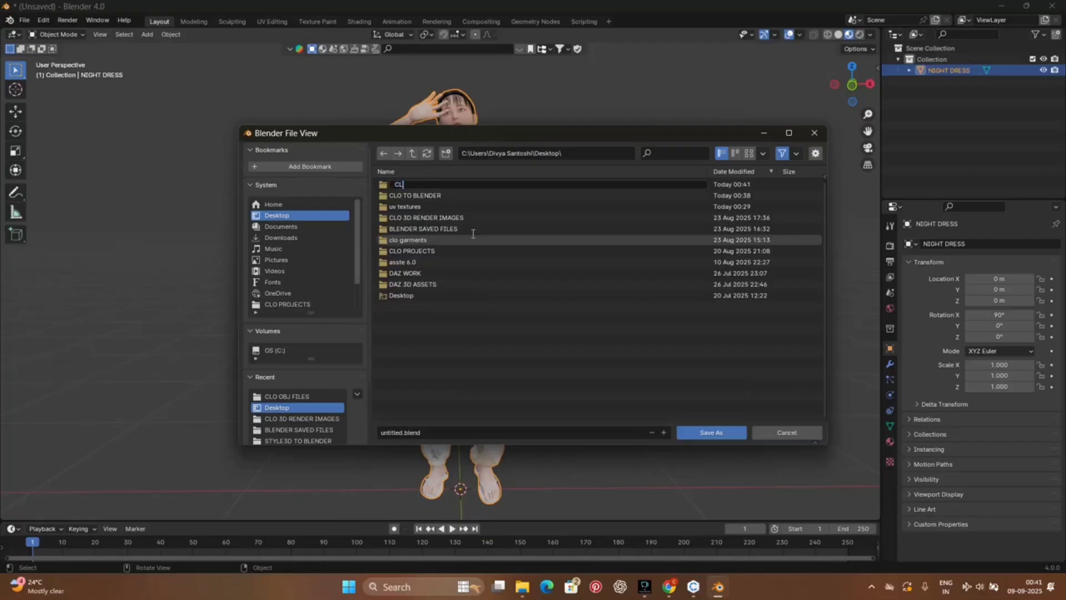
text(O TO BLENDER SAVES)
key(BackSpace)
text(D FILES)
key(Return)
double_click(422, 184)
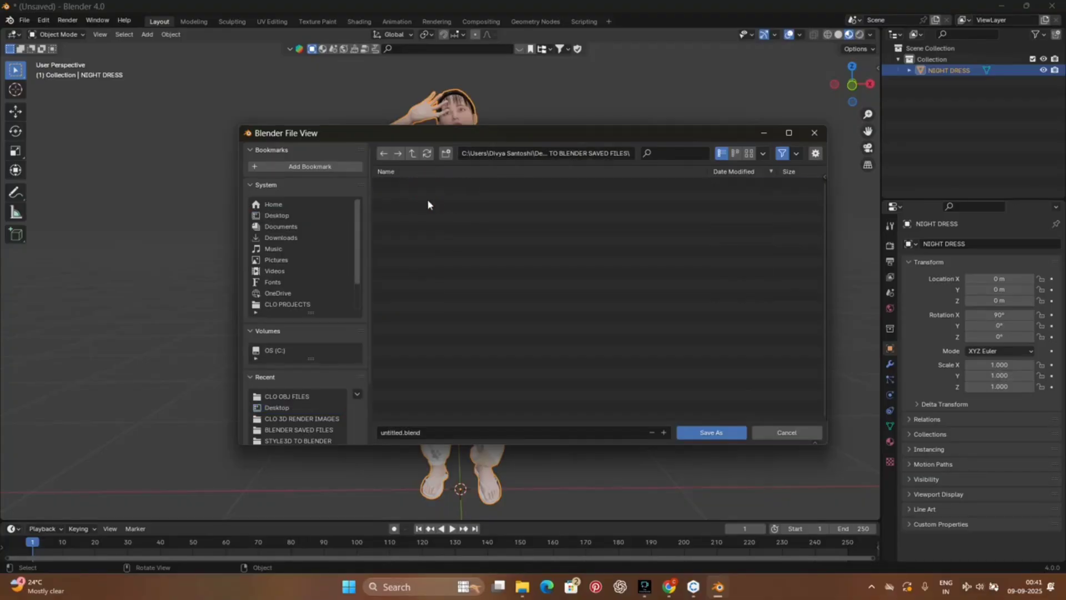
Step: Name the Blender file NIGHT DRESS and save it in the CLO TO BLENDER SAVED FILES folder
click(400, 433)
click(404, 434)
key(BackSpace)
key(BackSpace)
key(BackSpace)
key(BackSpace)
key(BackSpace)
key(BackSpace)
key(BackSpace)
key(BackSpace)
text(..NIGHT DRESS)
click(723, 432)
Step: Examine the textured pyjama avatar in the viewport at close and full-figure distances
scroll(451, 278, down, 2)
scroll(451, 278, up, 4)
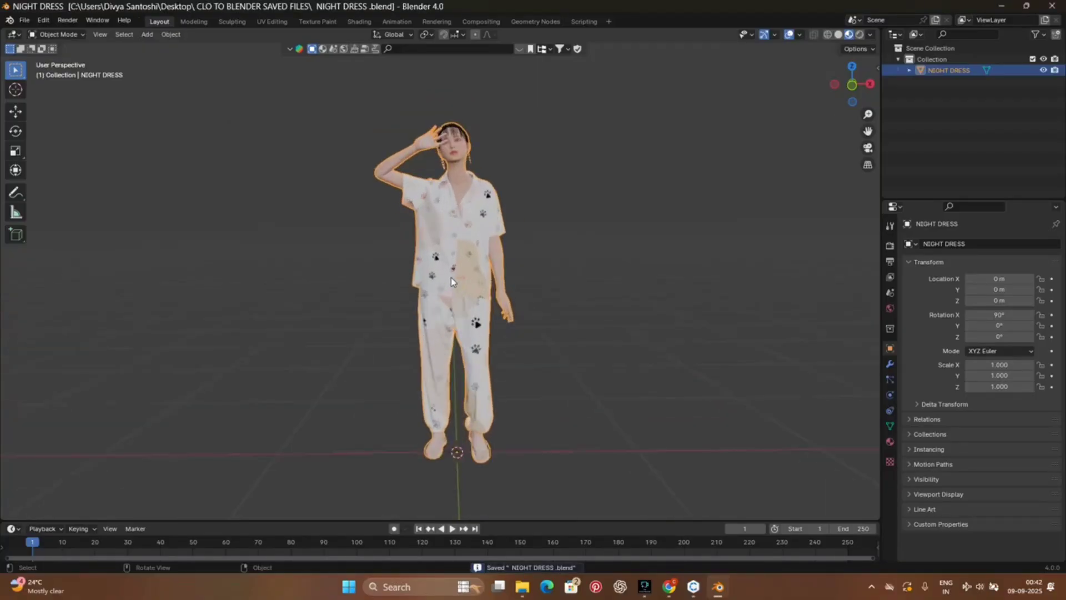
right_click(574, 265)
click(617, 223)
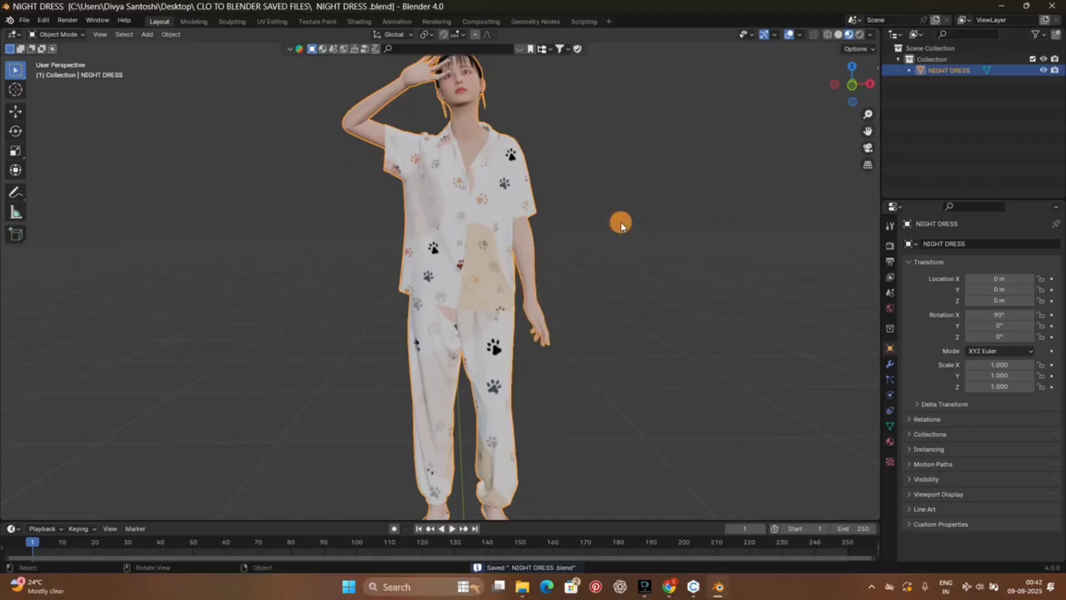
scroll(528, 143, down, 2)
scroll(529, 149, up, 2)
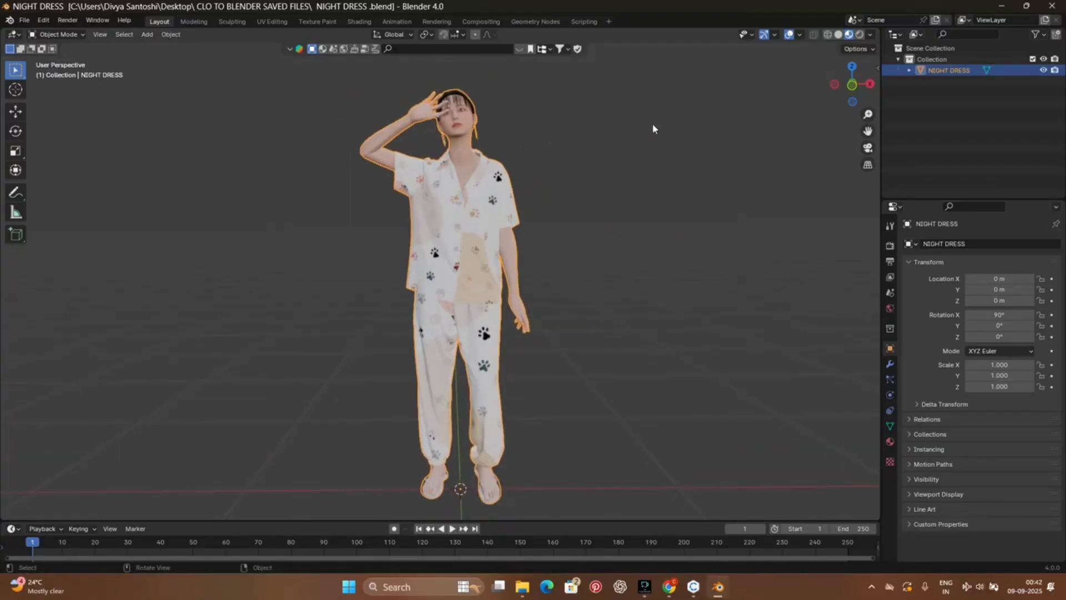
drag(868, 131, 868, 119)
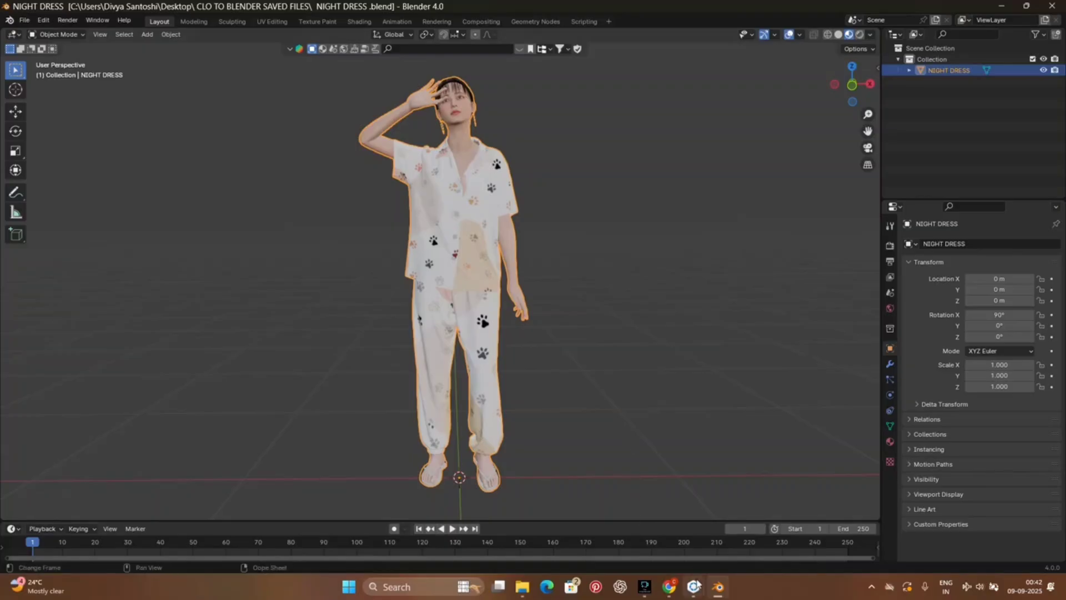
mouse_move(694, 586)
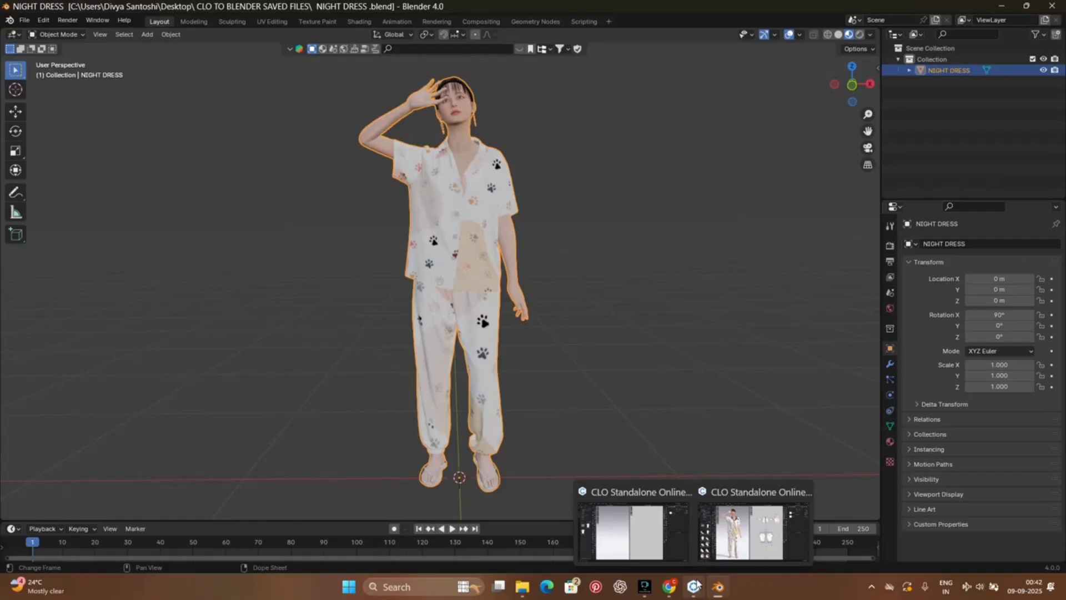
click(702, 458)
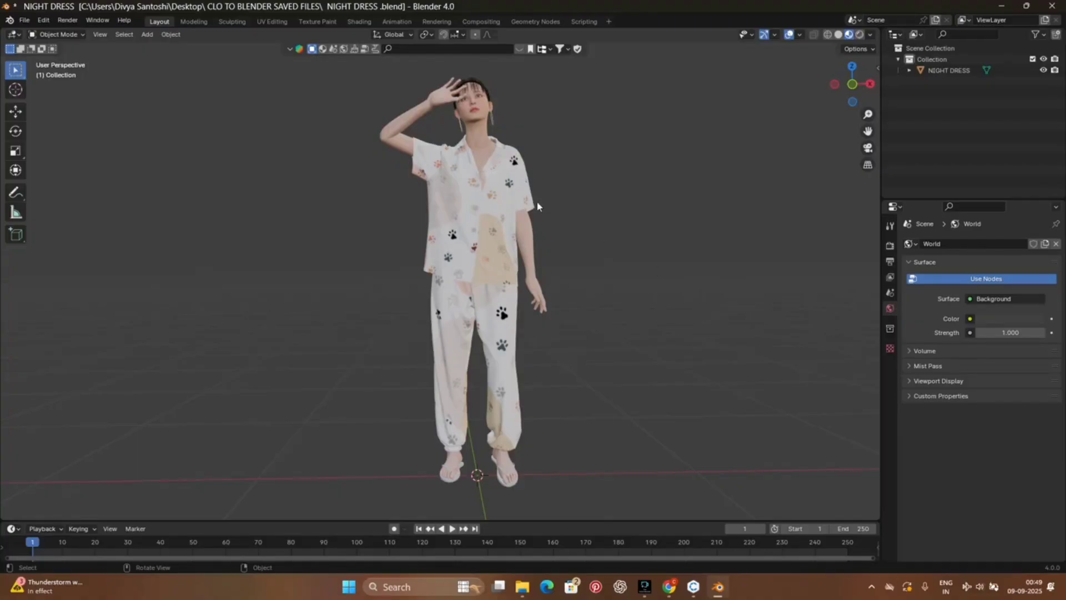
mouse_move(852, 83)
mouse_down()
mouse_move(780, 91)
mouse_move(852, 81)
mouse_up()
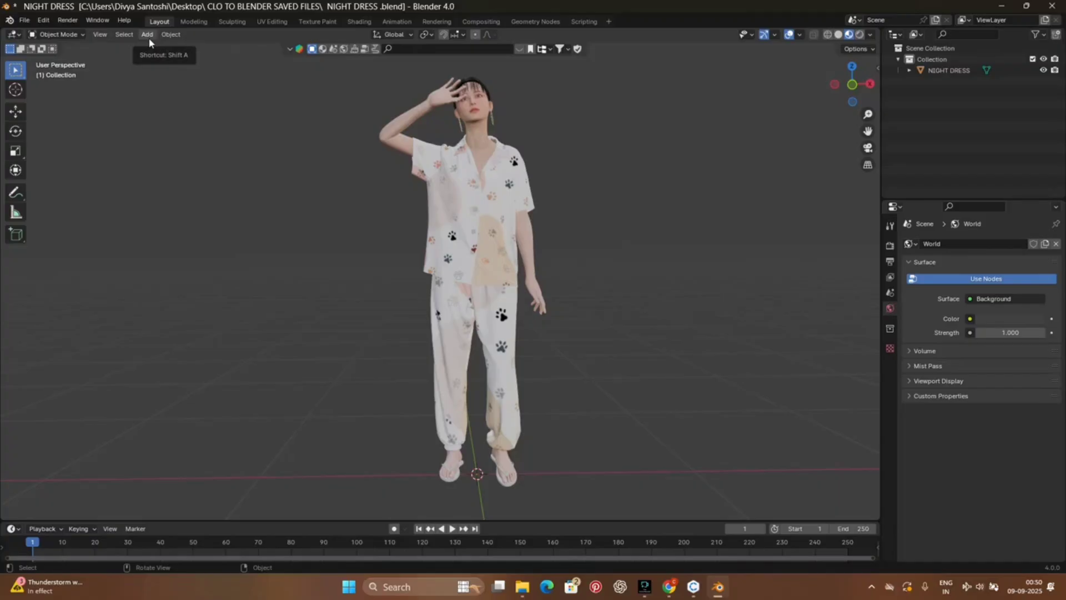
click(13, 35)
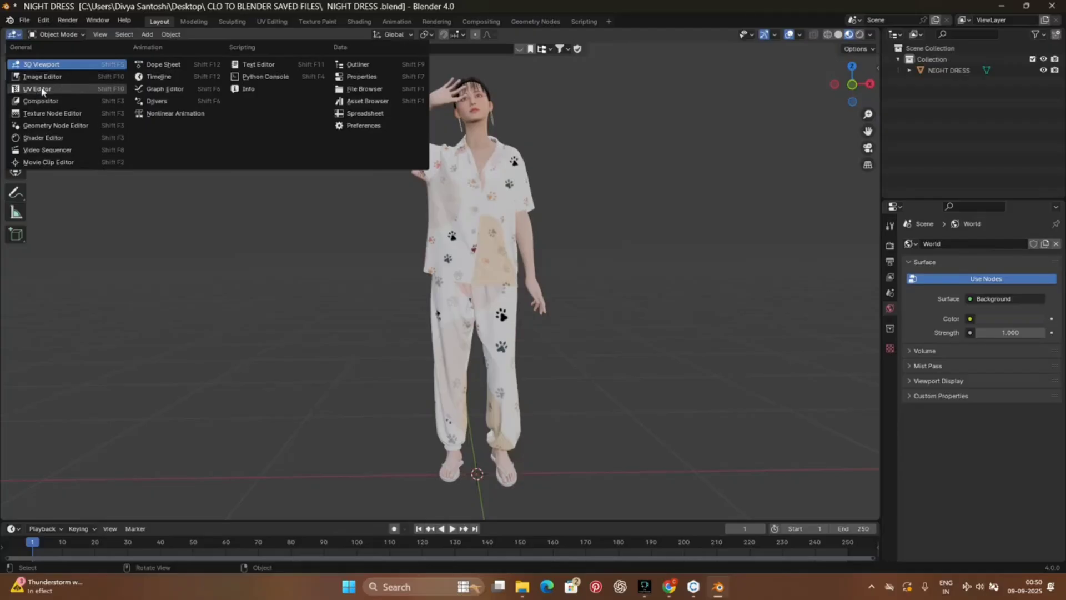
click(65, 35)
click(68, 35)
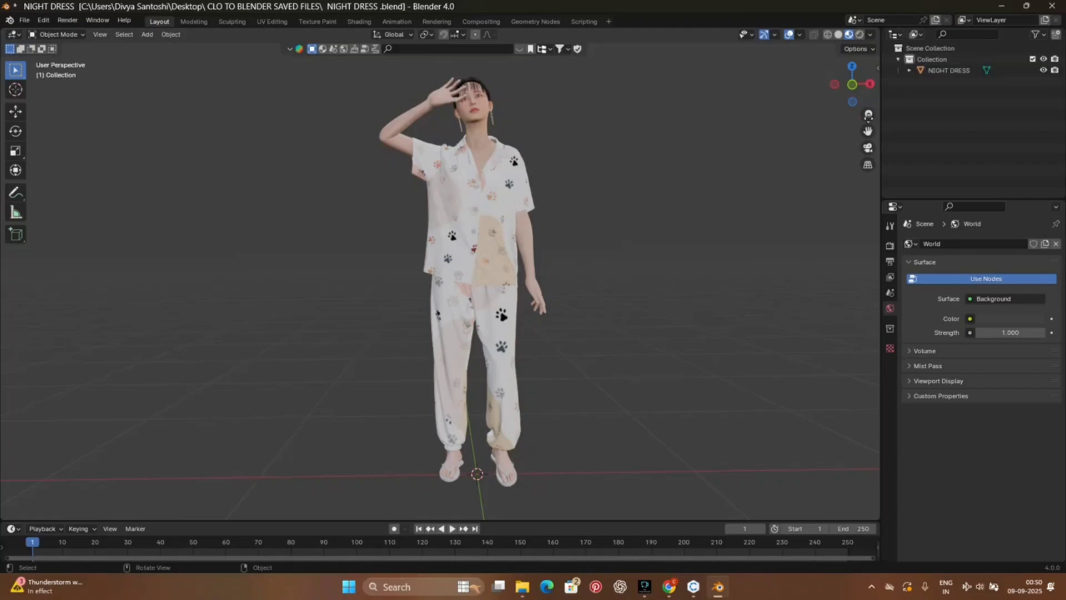
click(955, 70)
click(80, 37)
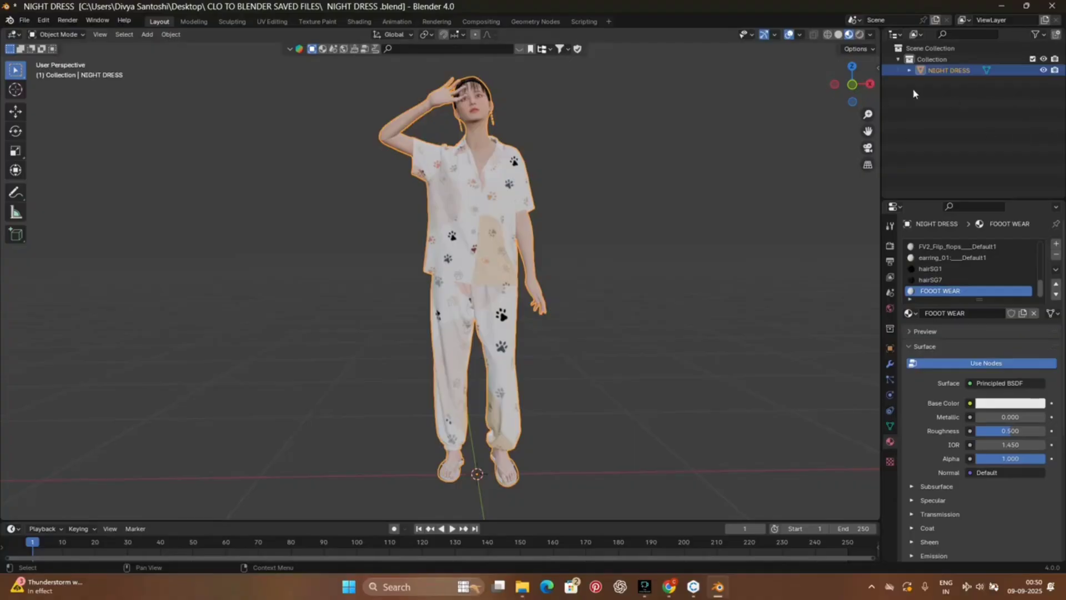
click(965, 105)
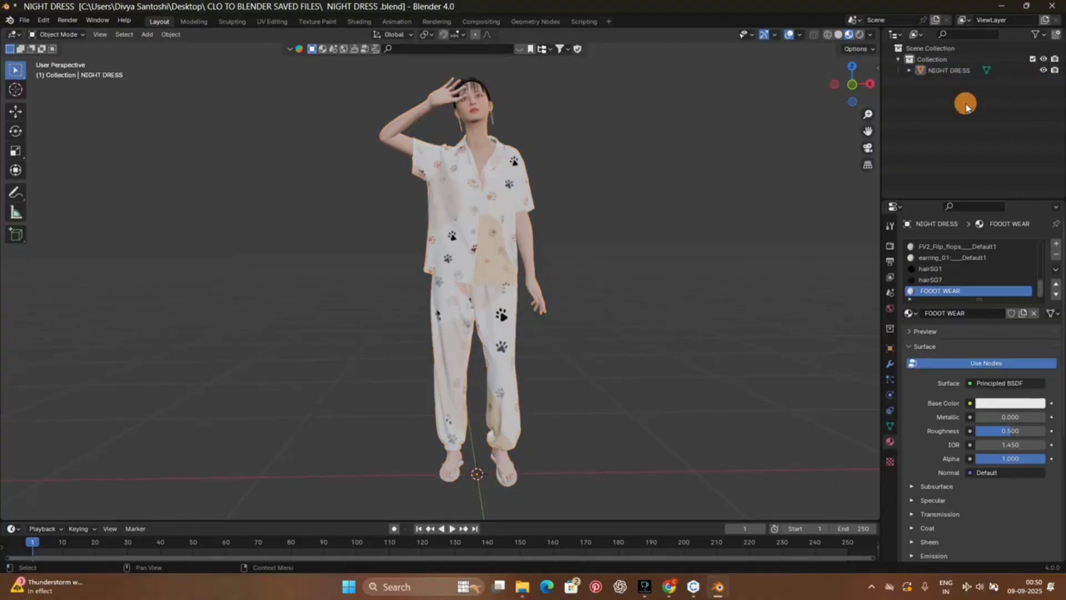
click(107, 36)
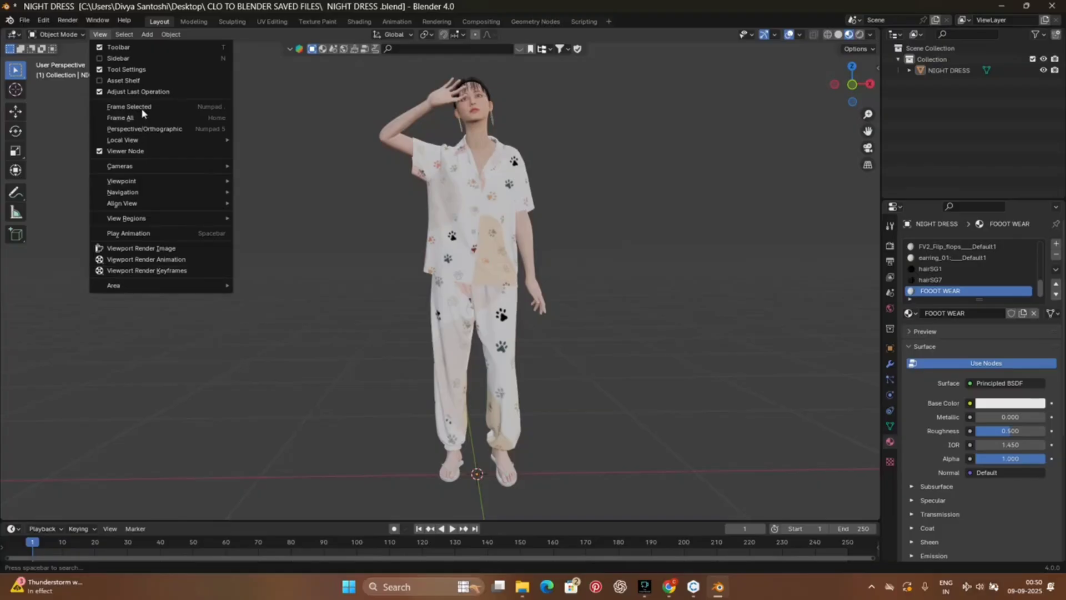
mouse_move(124, 34)
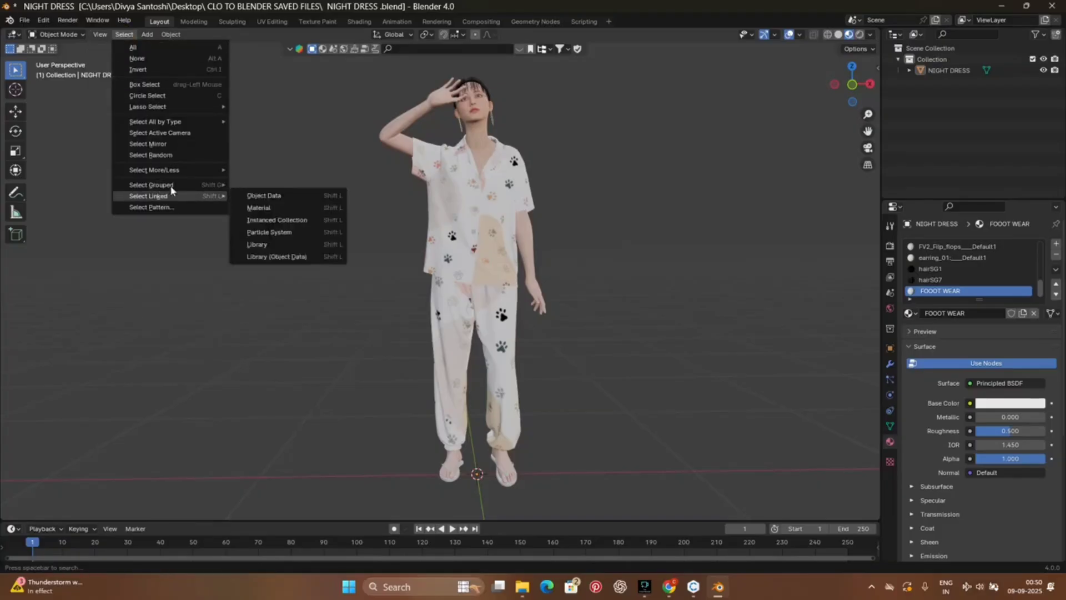
click(147, 34)
mouse_move(170, 34)
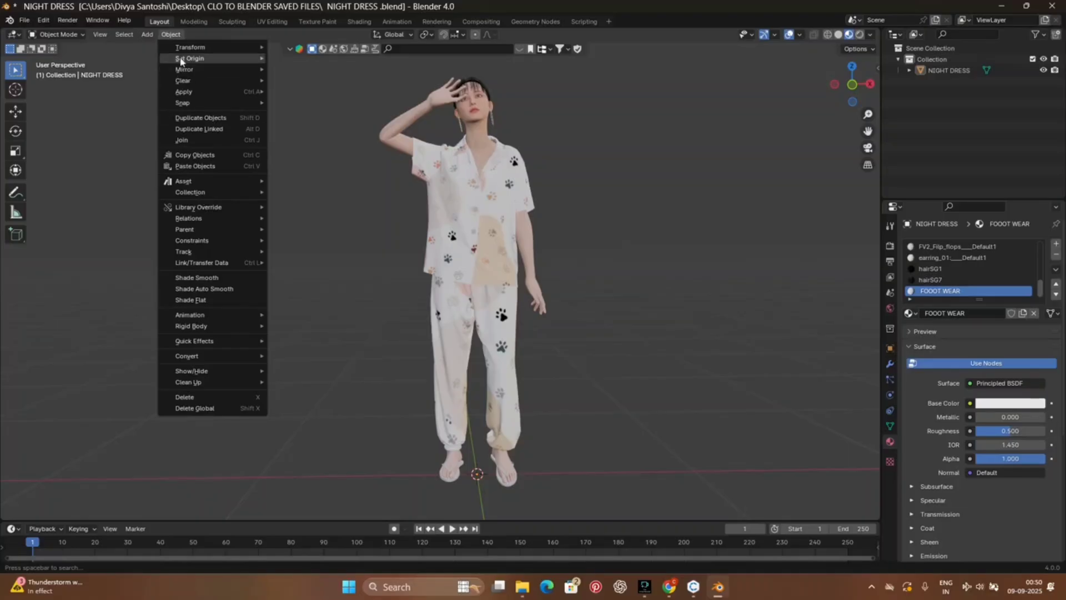
click(356, 393)
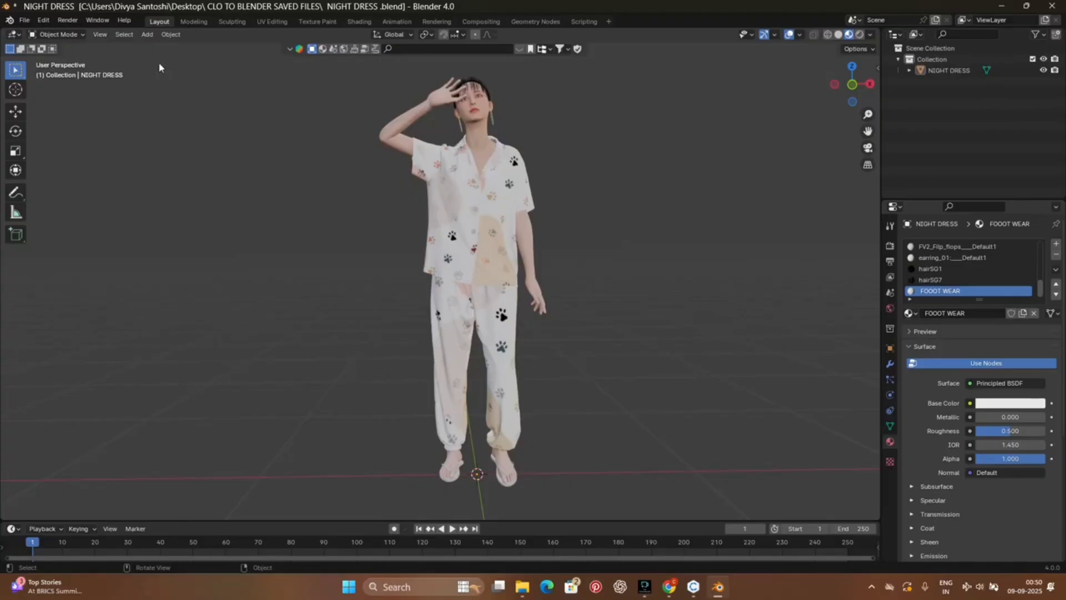
Step: Add a mesh plane at the scene origin as a floor beneath the avatar's feet
click(148, 34)
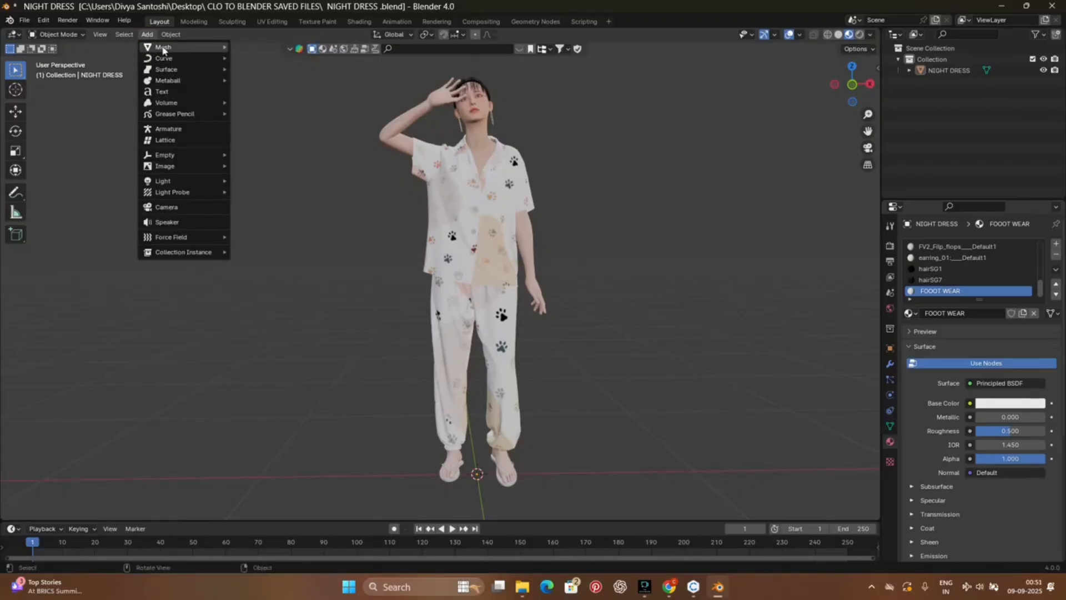
mouse_move(220, 47)
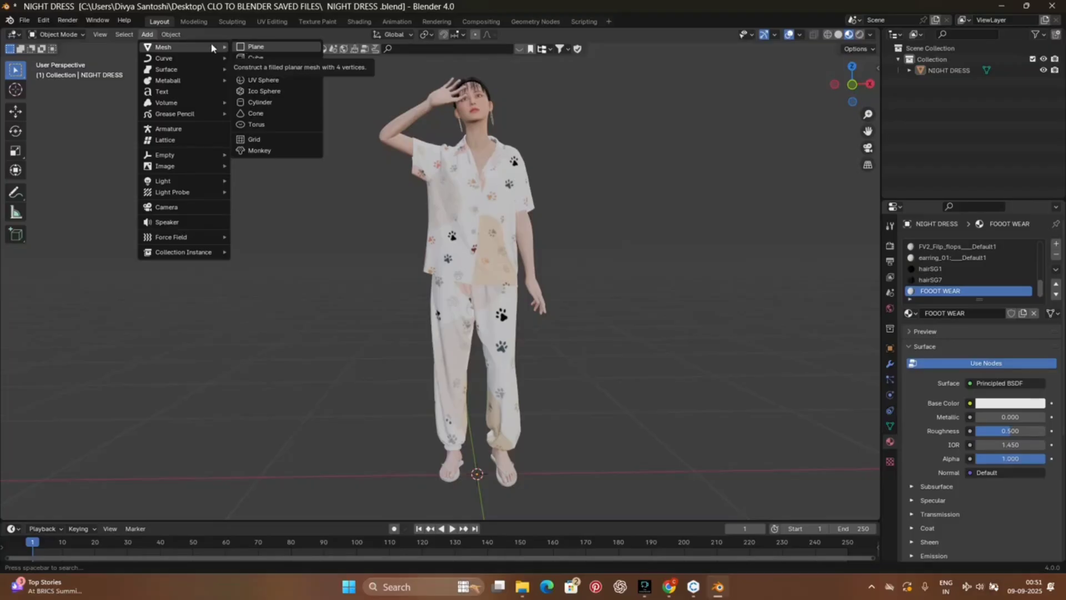
click(244, 47)
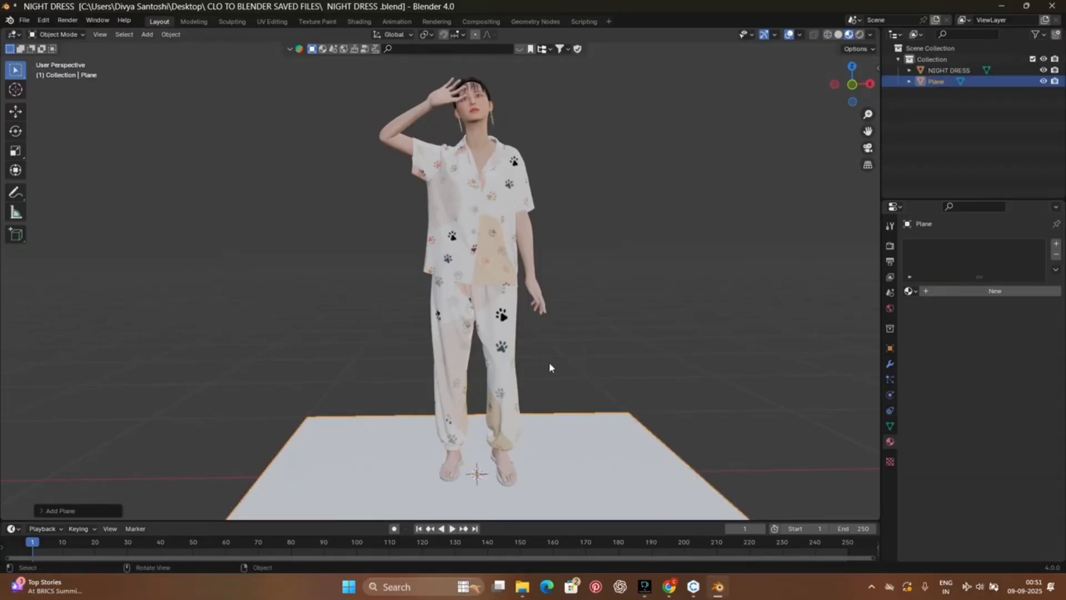
scroll(577, 473, up, 3)
scroll(579, 473, down, 5)
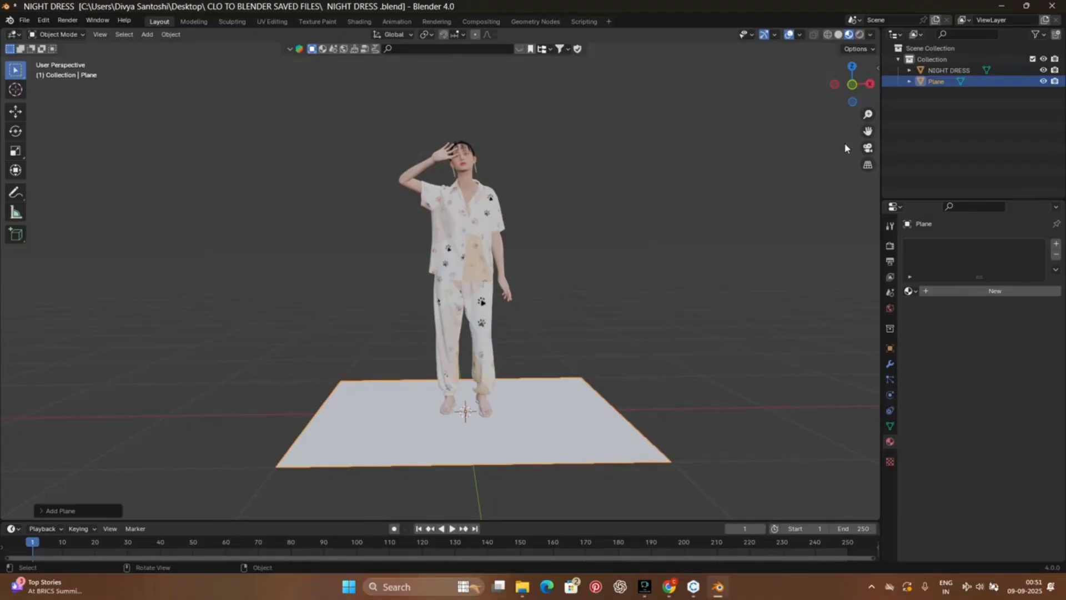
mouse_move(851, 86)
mouse_down()
mouse_move(727, 88)
mouse_move(878, 86)
mouse_move(845, 85)
mouse_up()
scroll(615, 256, down, 2)
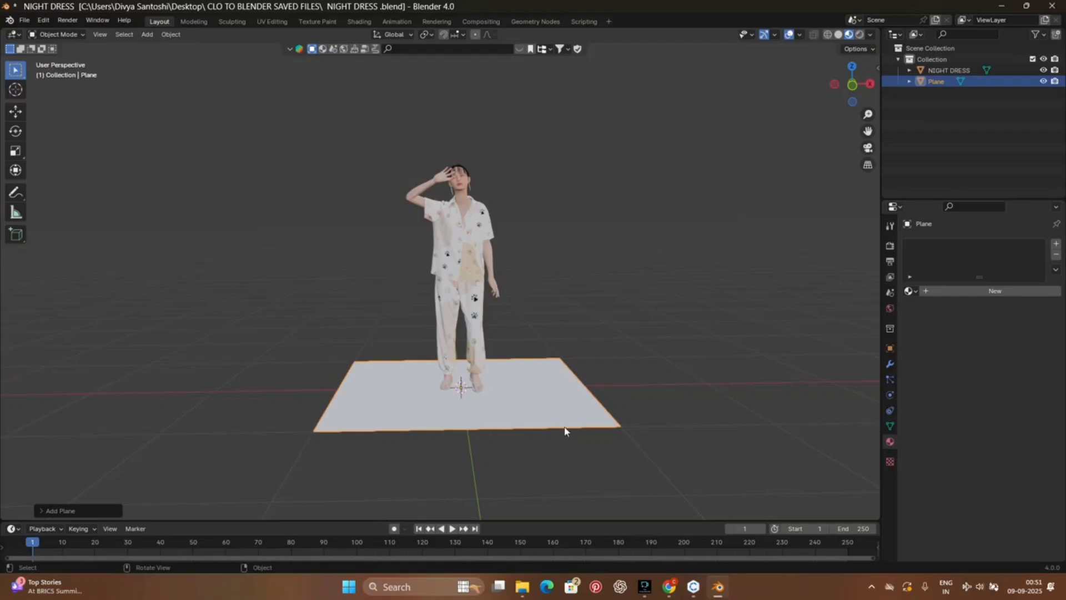
Step: Switch the viewport shading to Rendered to show the avatar and floor plane with scene lighting
click(859, 34)
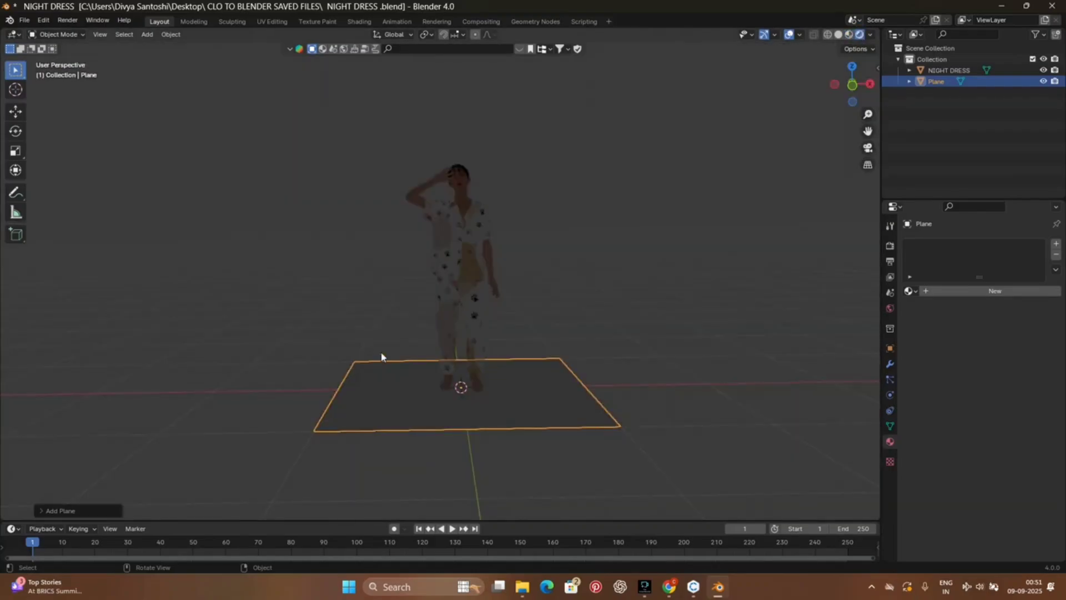
scroll(484, 299, down, 2)
scroll(484, 300, up, 3)
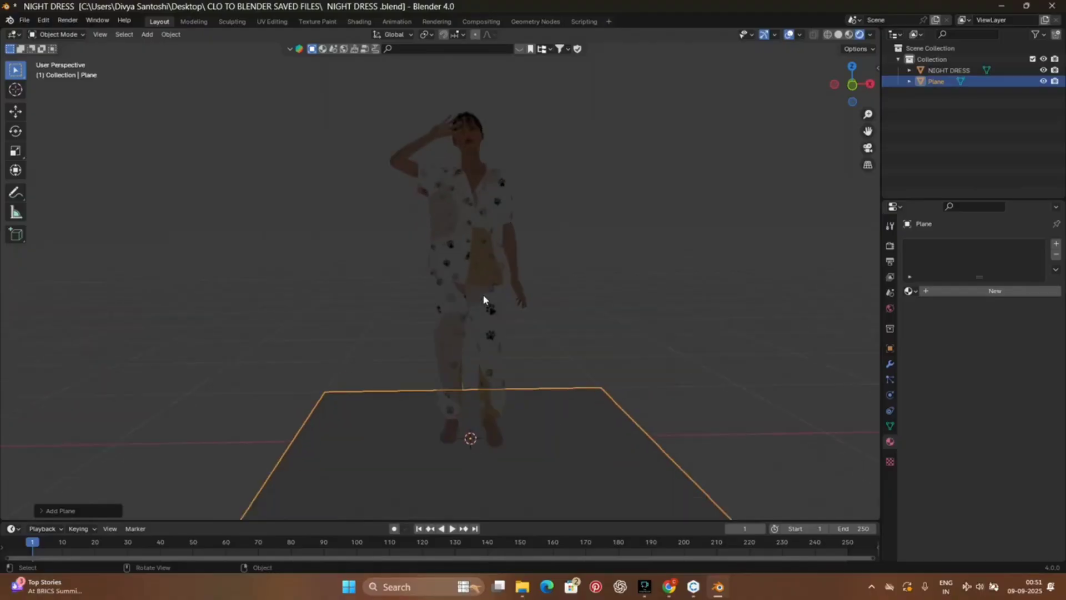
scroll(483, 300, down, 2)
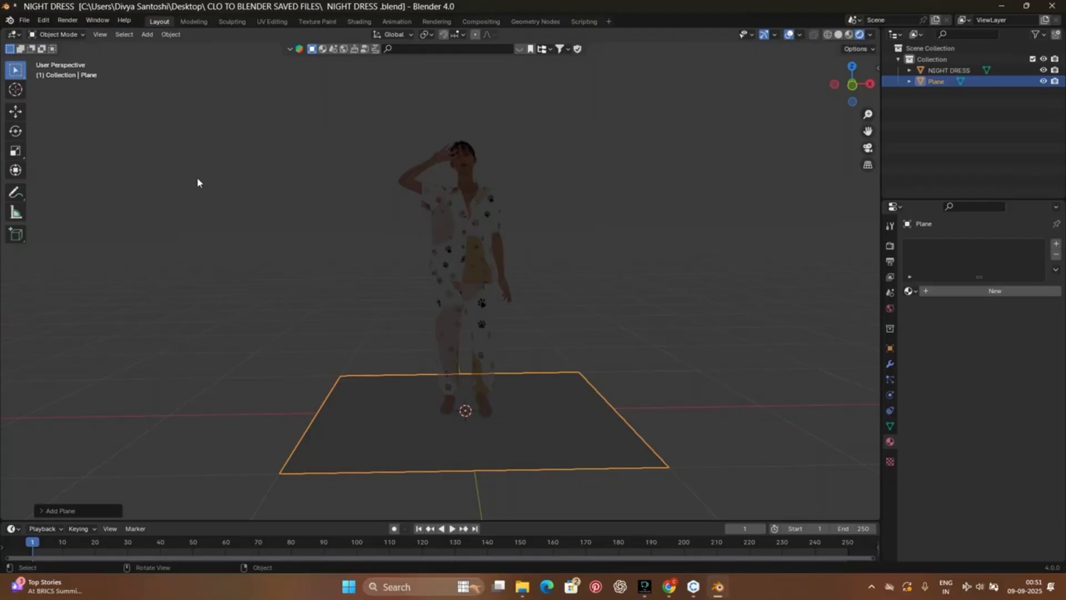
Step: Add a Point light at the scene origin, between the avatar's feet
click(147, 36)
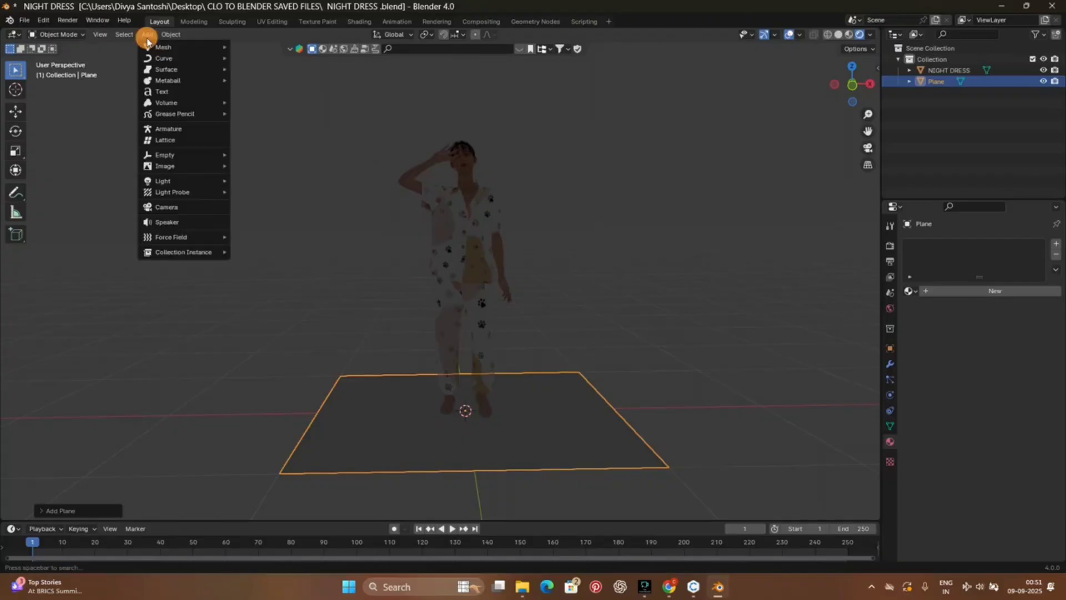
mouse_move(192, 197)
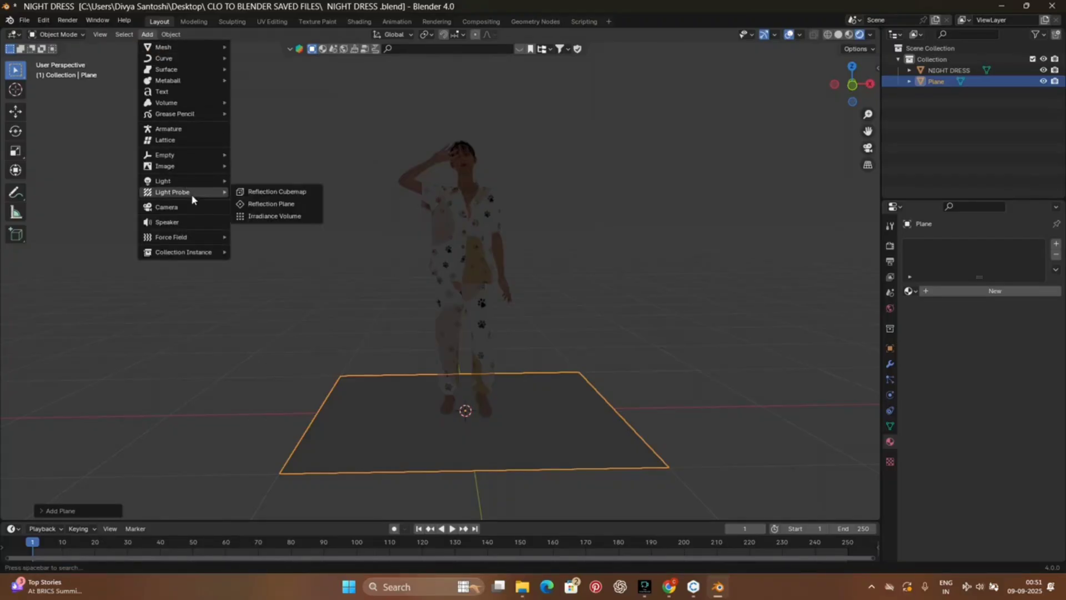
mouse_move(207, 180)
click(272, 185)
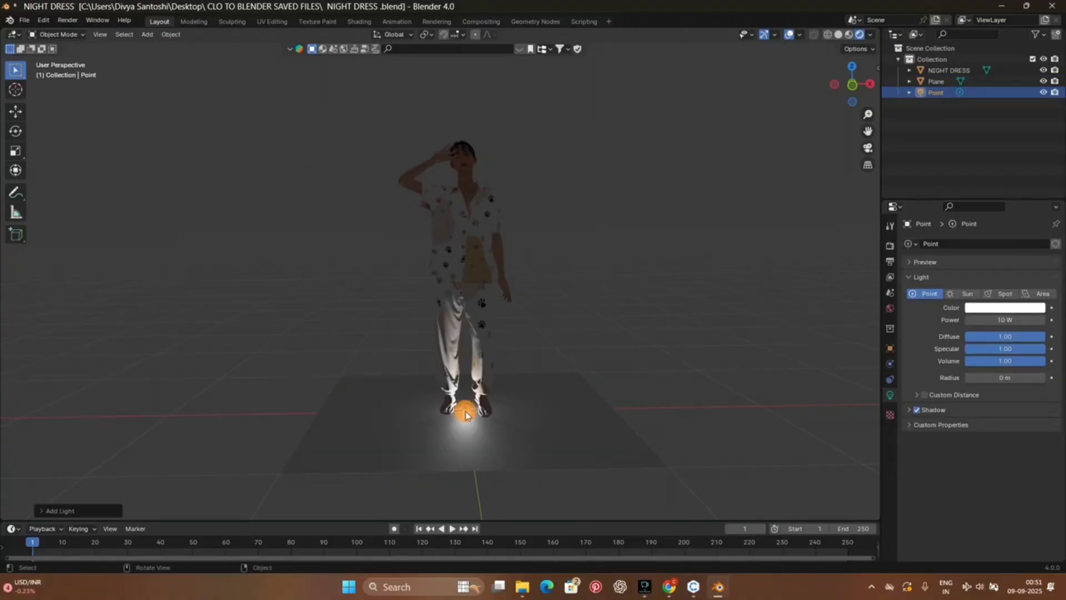
Step: Lower the floor plane slightly along the Z axis beneath the avatar's feet
click(465, 410)
click(22, 111)
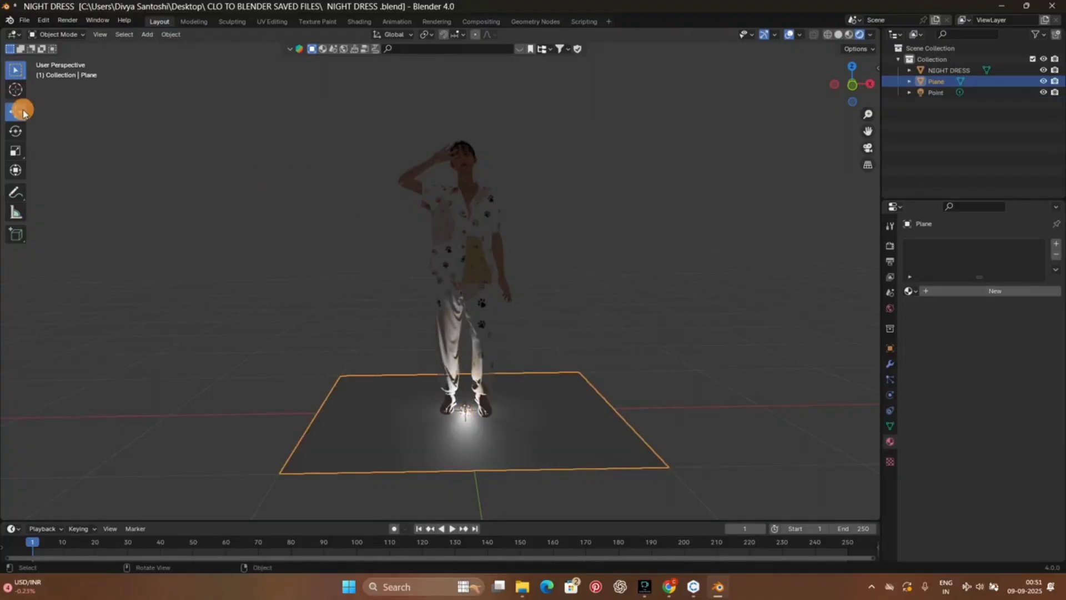
mouse_move(465, 372)
mouse_down()
mouse_move(453, 305)
mouse_move(467, 372)
mouse_up()
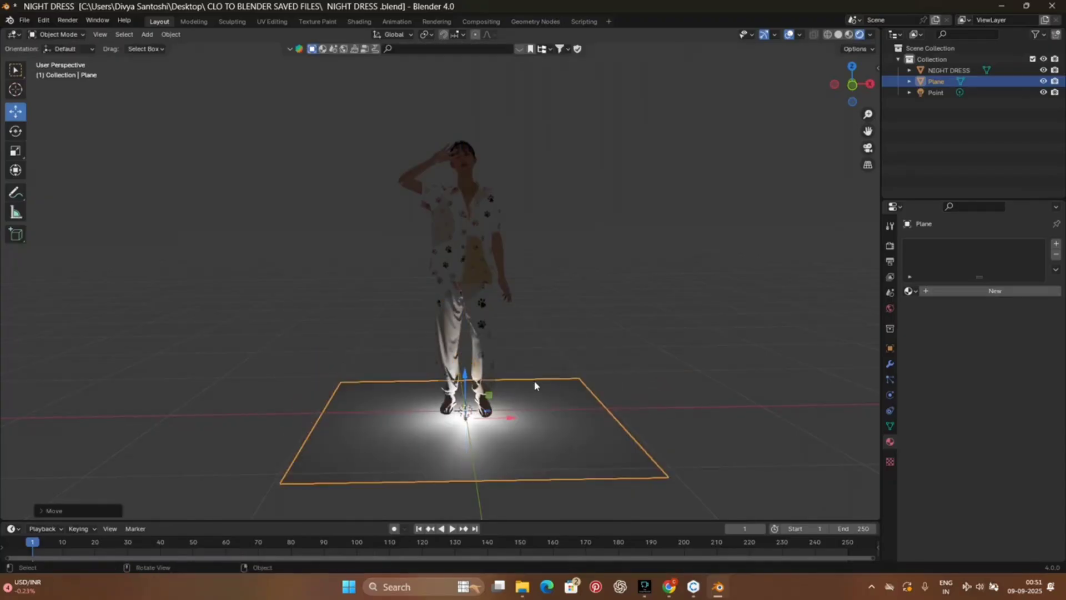
Step: Raise the Point light straight up along the Z axis to above the avatar's head
click(935, 148)
click(938, 92)
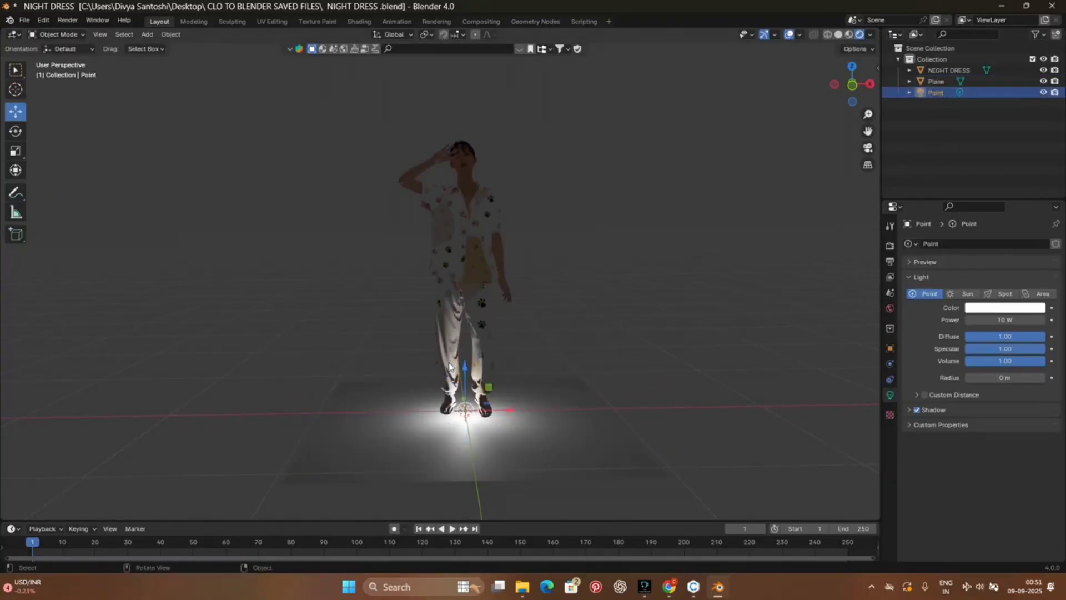
drag(467, 367, 550, 488)
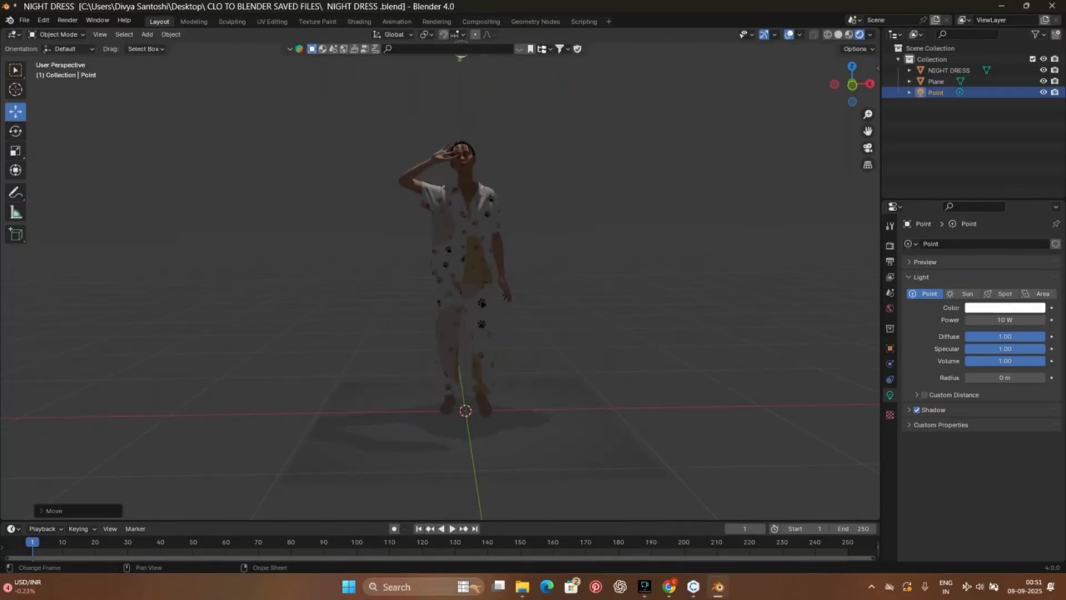
Step: Examine the avatar, floor and overhead Point light from an angled view, close up and at full-figure distance
scroll(394, 436, up, 6)
scroll(394, 436, down, 6)
drag(852, 83, 910, 59)
scroll(553, 222, up, 2)
scroll(553, 222, down, 3)
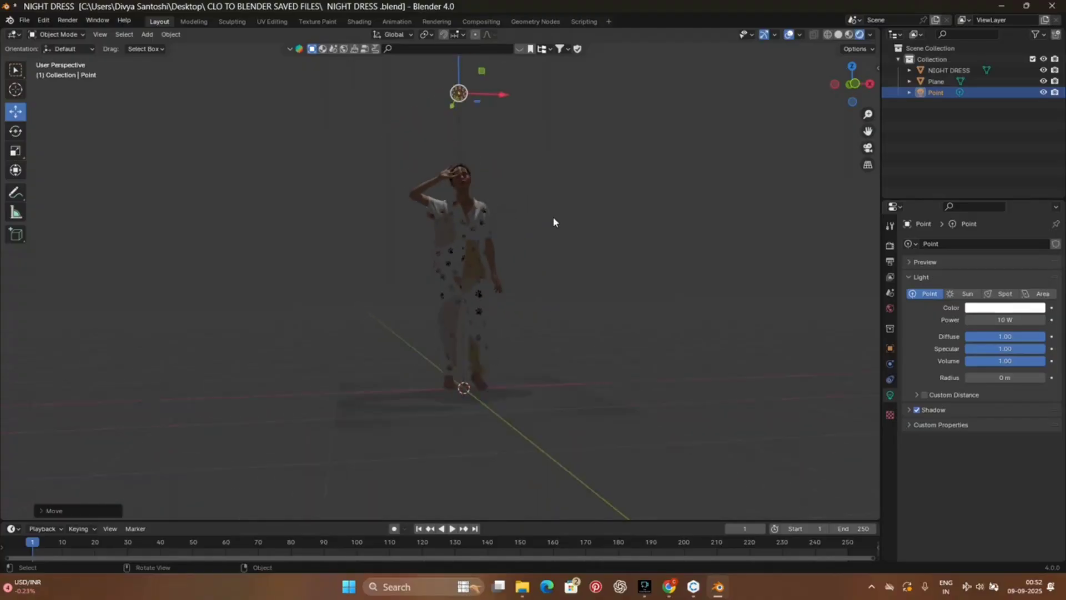
scroll(553, 222, down, 1)
click(457, 131)
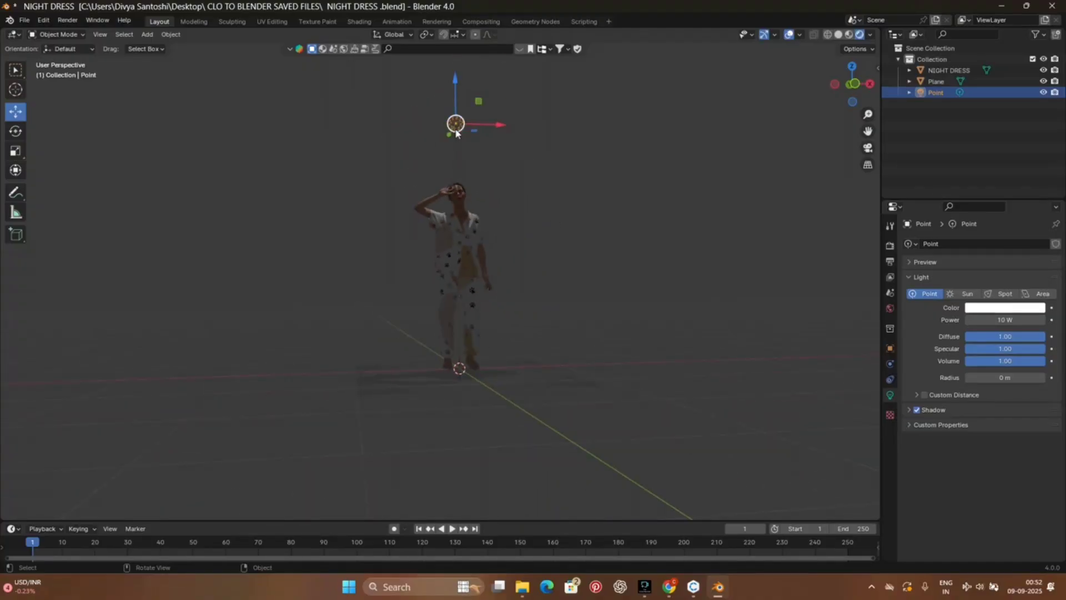
scroll(481, 235, down, 2)
scroll(481, 235, up, 3)
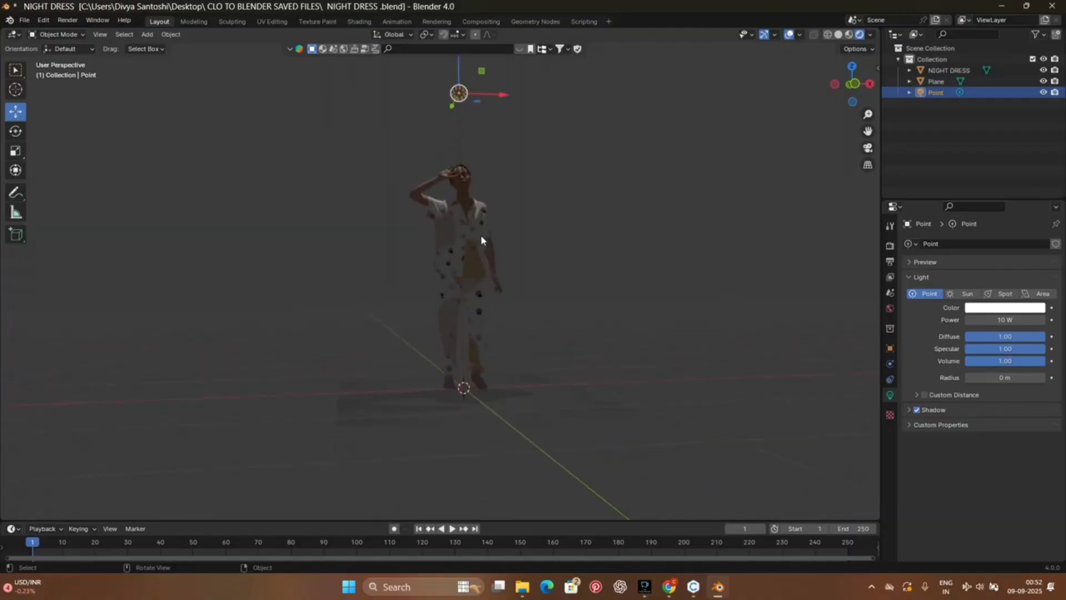
scroll(481, 235, up, 3)
scroll(543, 374, up, 1)
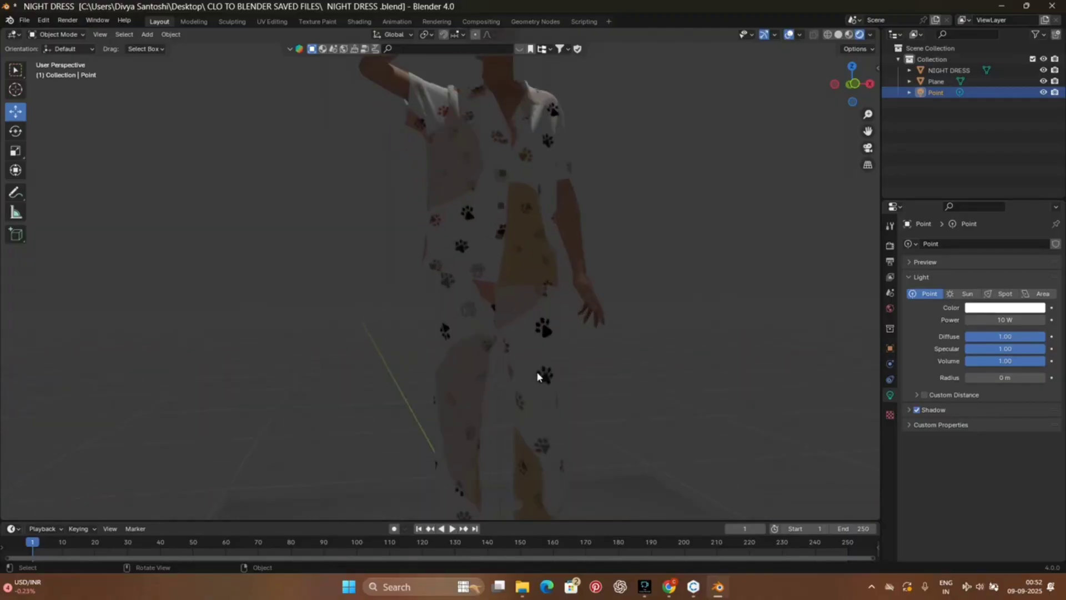
scroll(538, 373, down, 3)
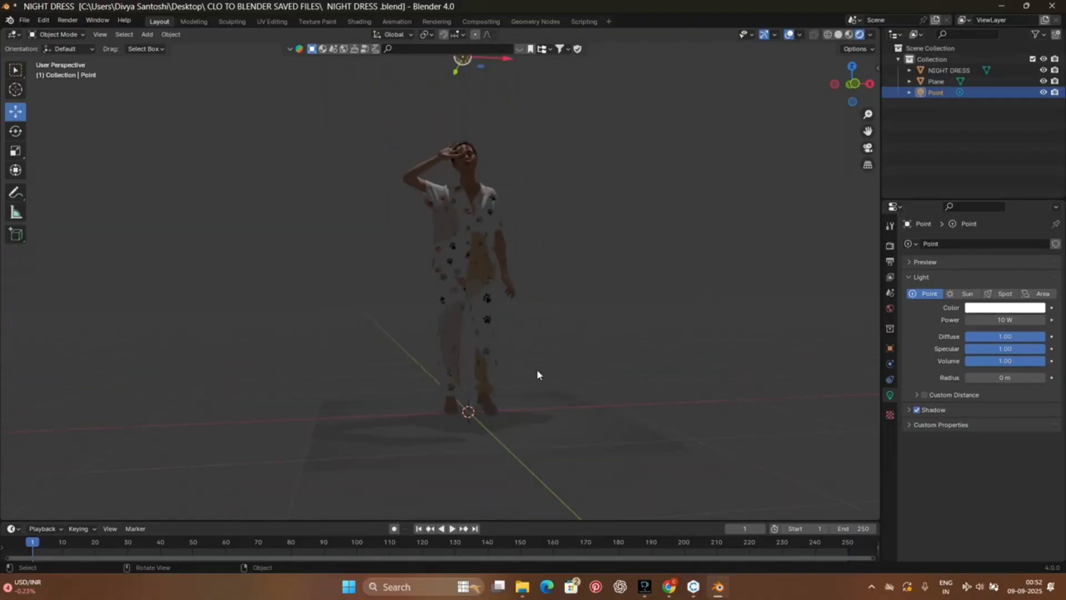
Step: Duplicate the overhead Point light and place the copy beside the original, above the avatar's raised-hand-free side
key(shift+d)
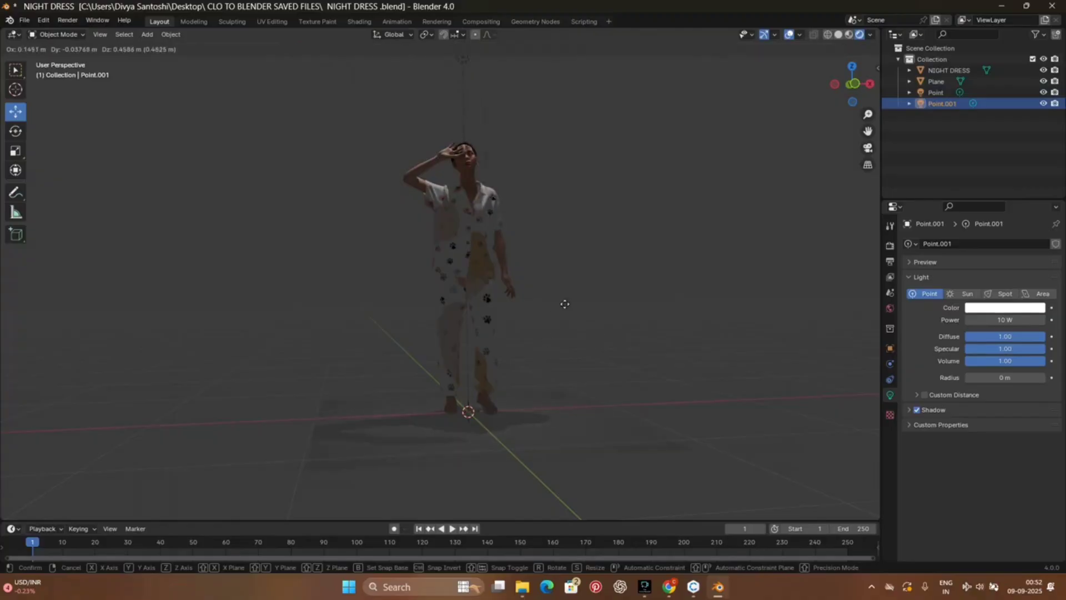
click(636, 386)
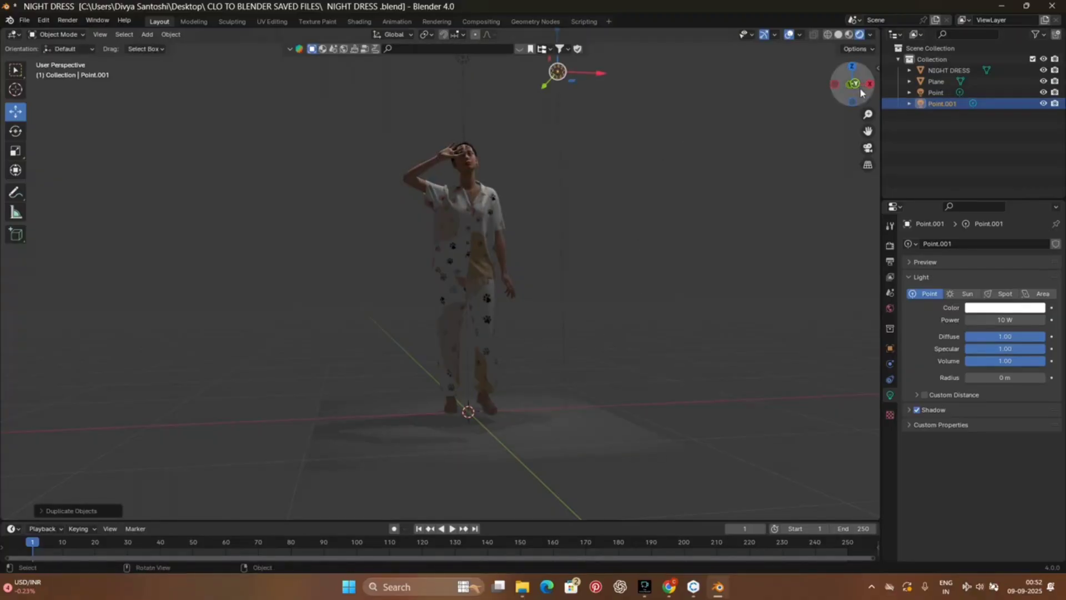
drag(851, 83, 844, 86)
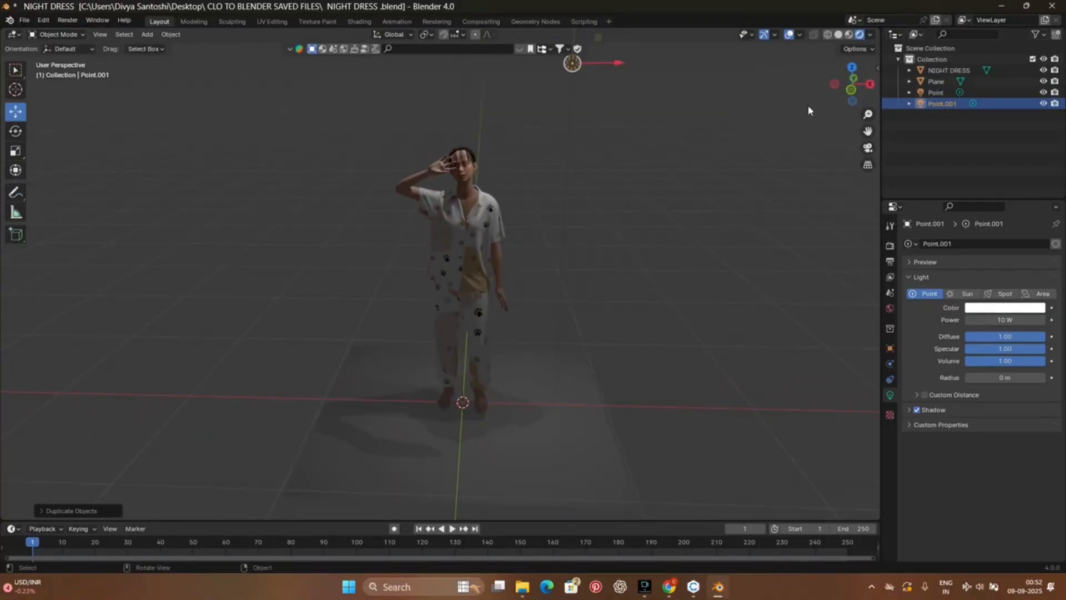
drag(869, 132, 863, 169)
click(567, 107)
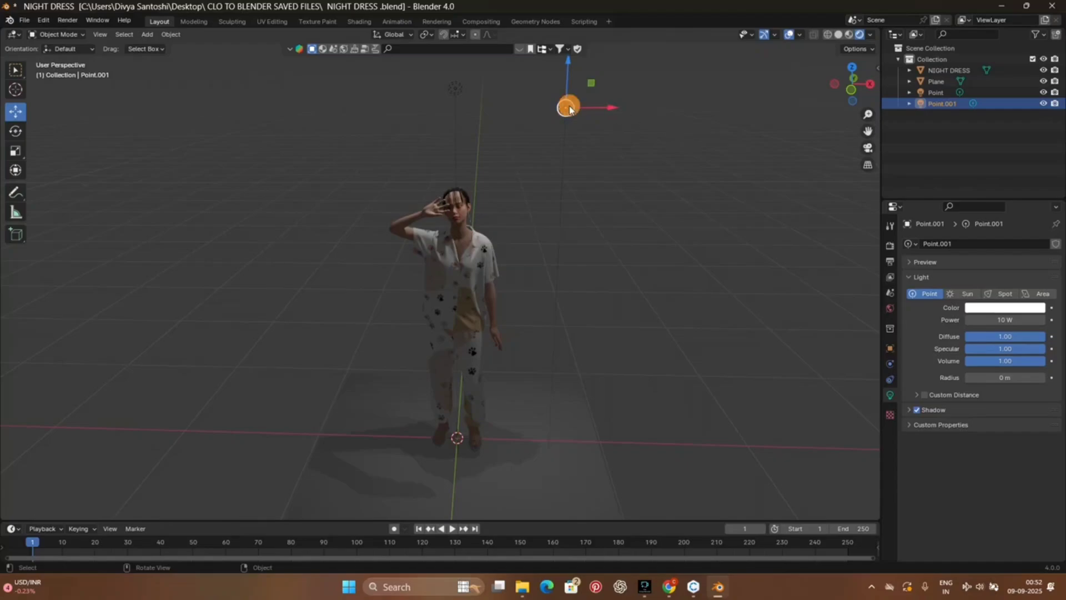
Step: Try rotating the duplicated Point light freely to aim it at the avatar
click(15, 131)
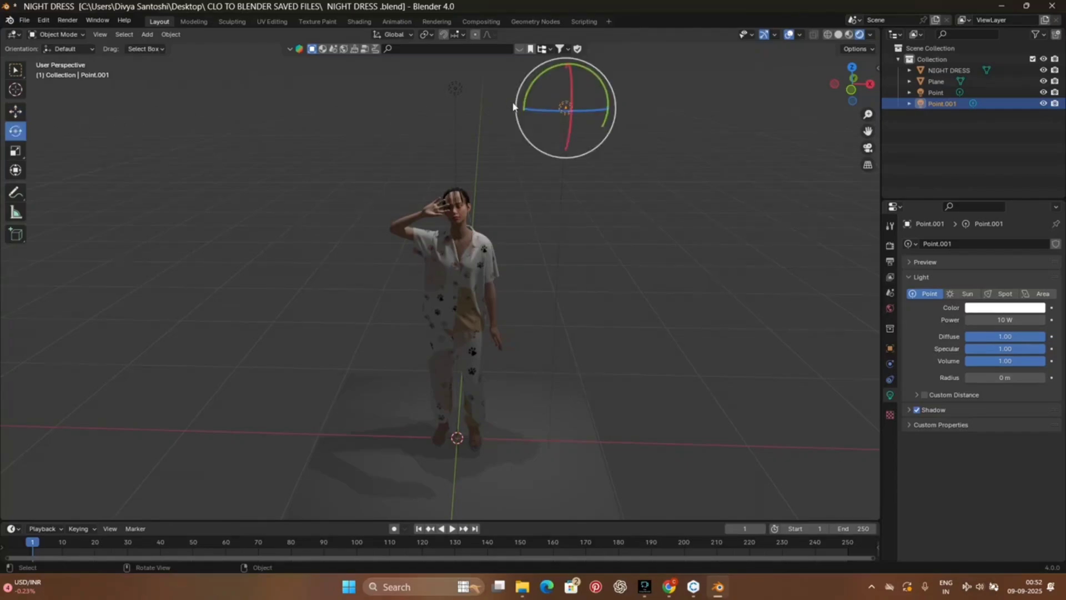
drag(595, 78, 607, 97)
click(480, 265)
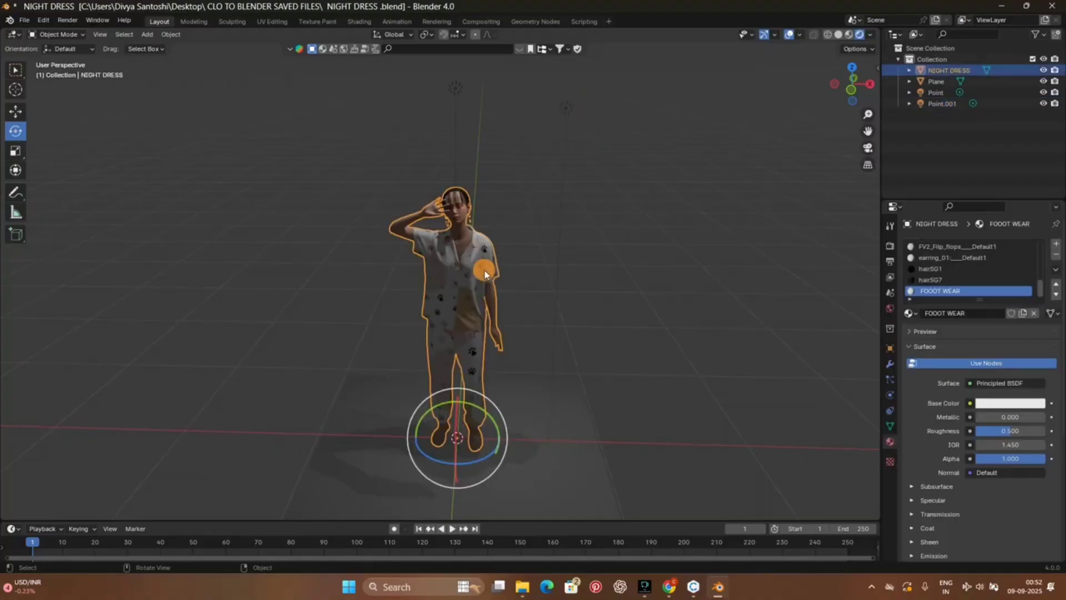
click(633, 215)
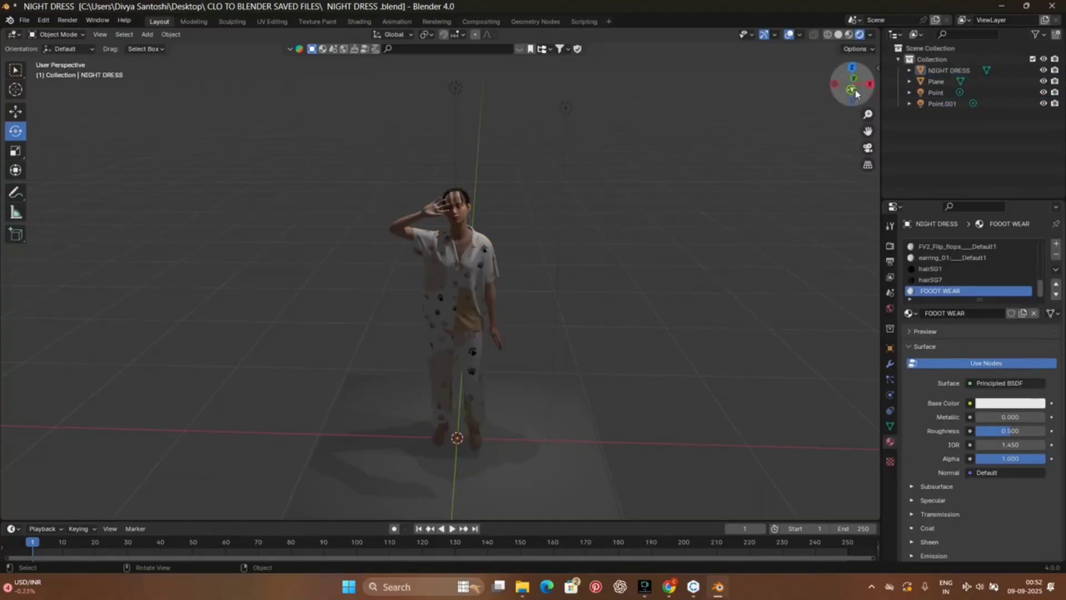
drag(845, 92, 468, 105)
click(411, 109)
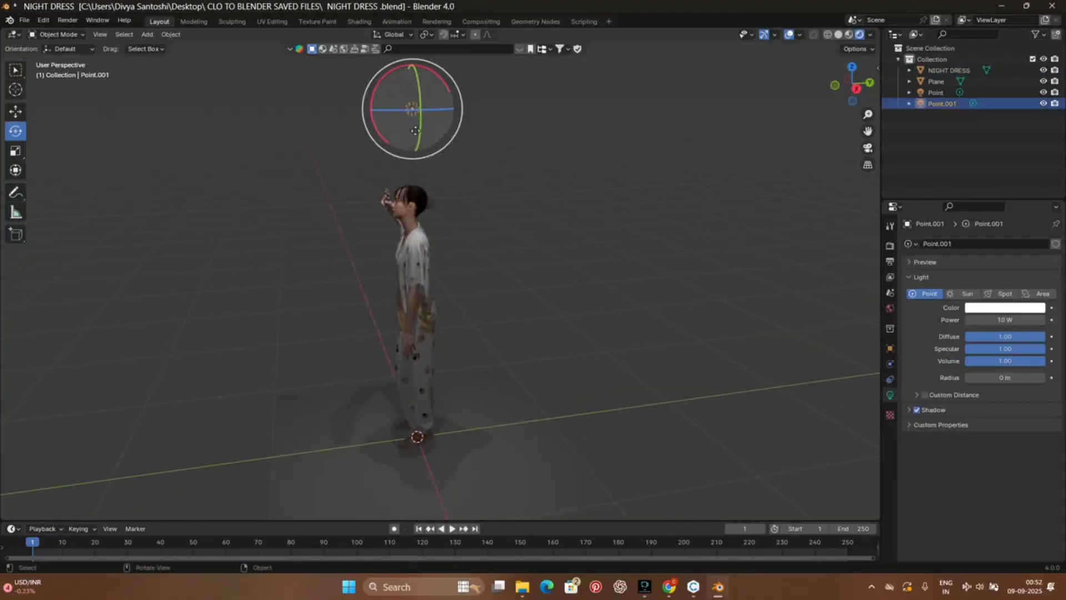
right_click(416, 143)
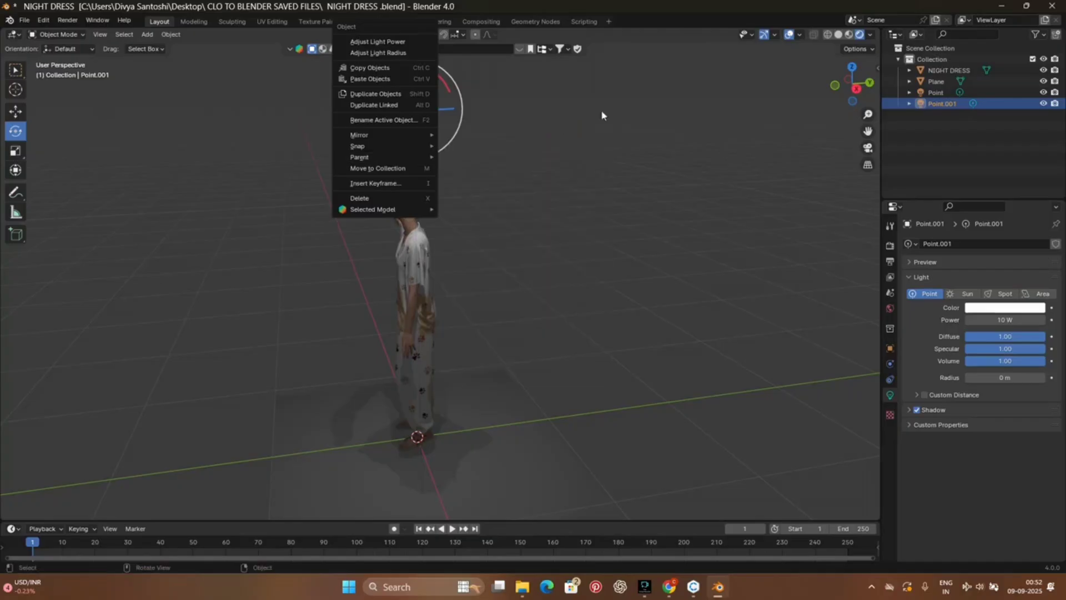
drag(842, 94, 796, 98)
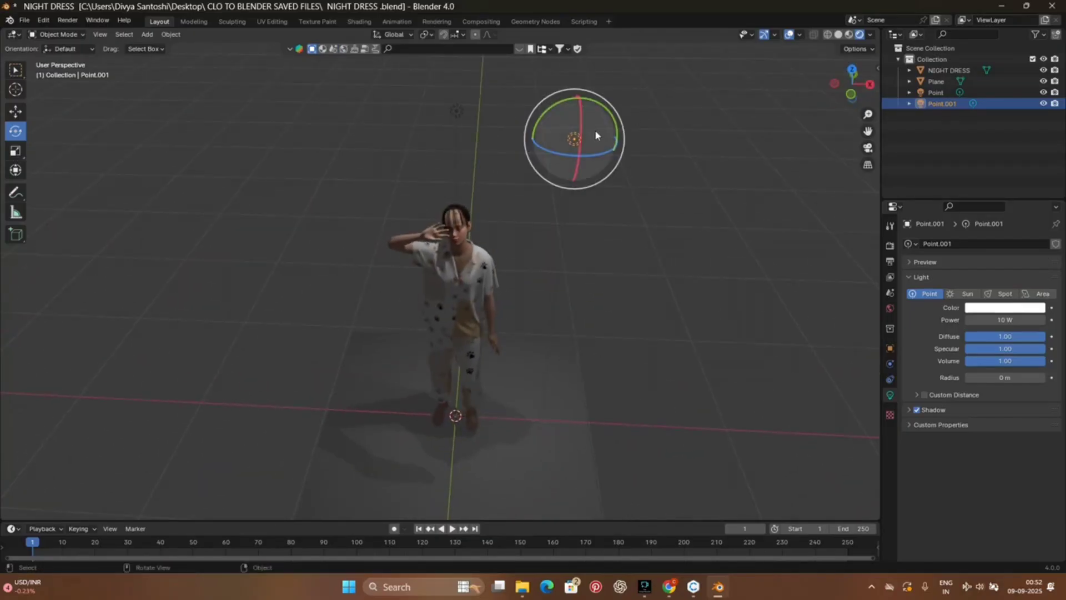
drag(597, 106, 553, 146)
Step: Move the duplicated Point light along the X axis to the avatar's raised-hand side and rotate it
click(15, 111)
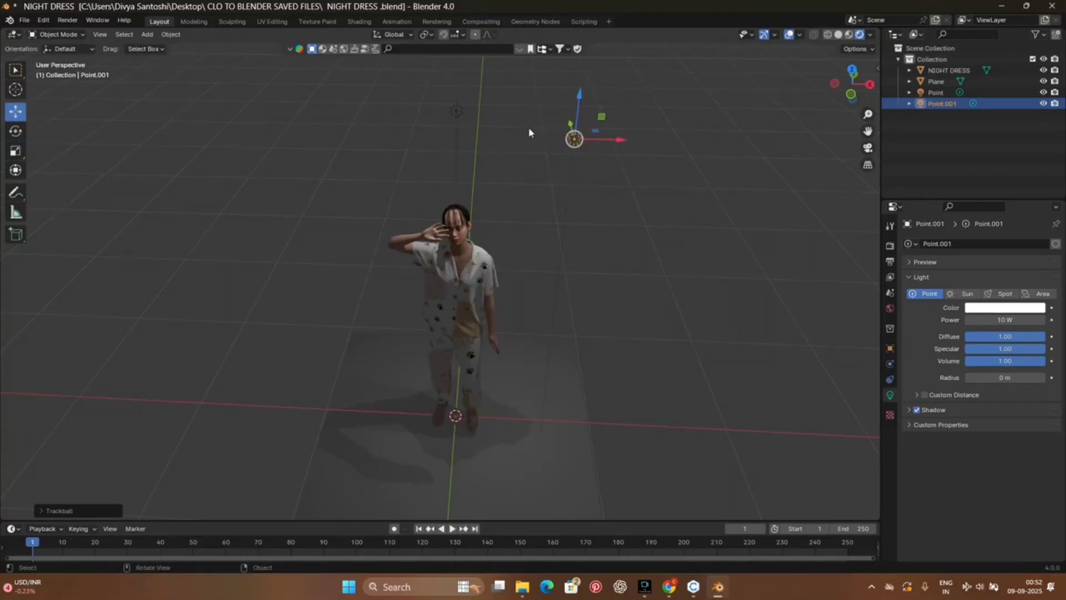
drag(621, 145, 388, 142)
click(15, 130)
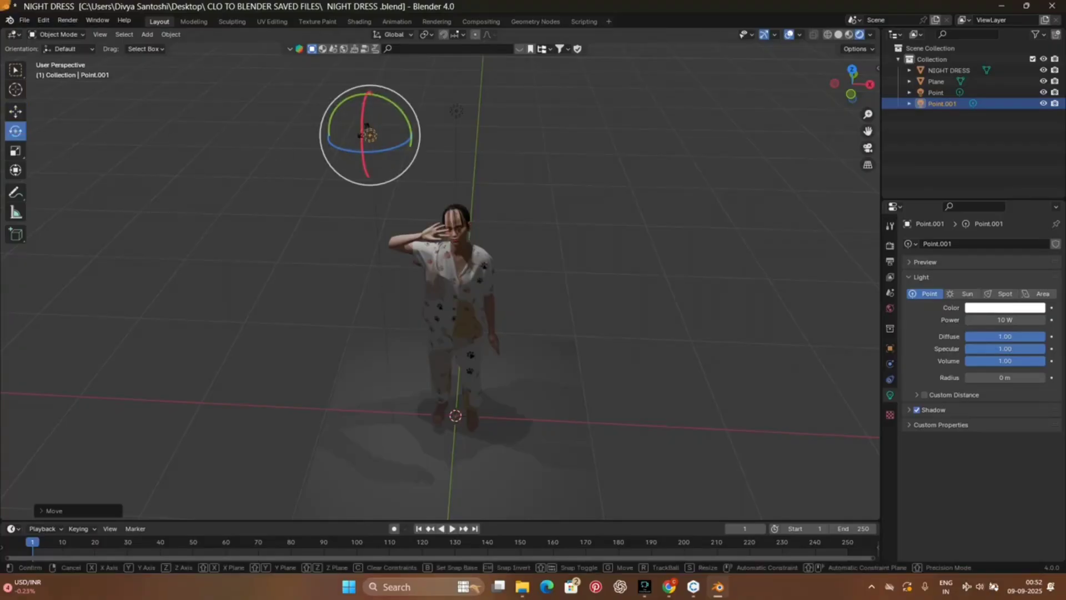
drag(361, 134, 374, 155)
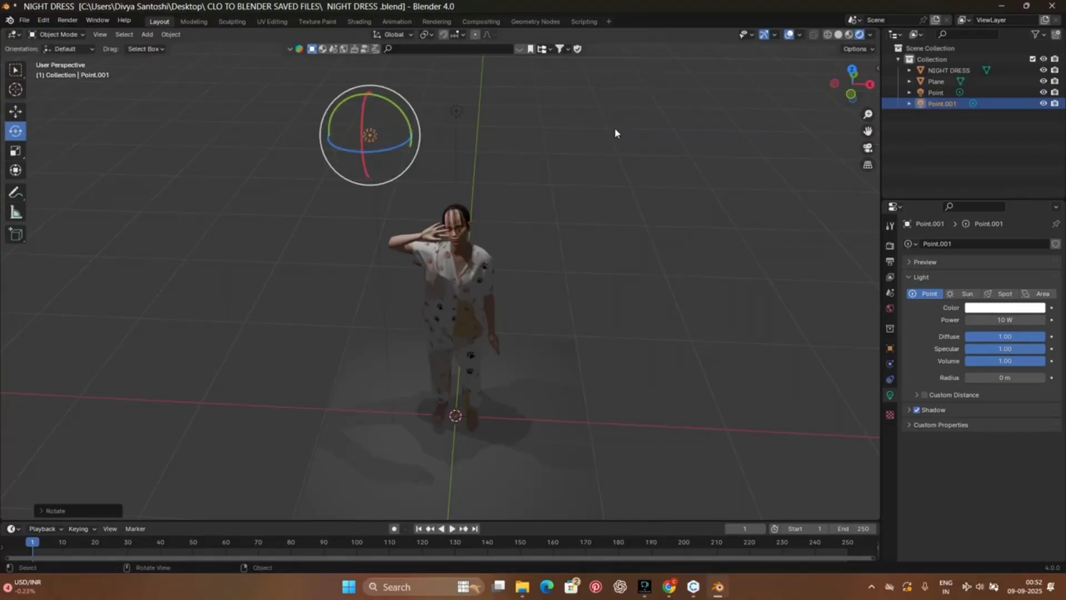
Step: Delete the duplicated Point light, keeping the original above the avatar's head
click(456, 115)
click(369, 136)
right_click(369, 135)
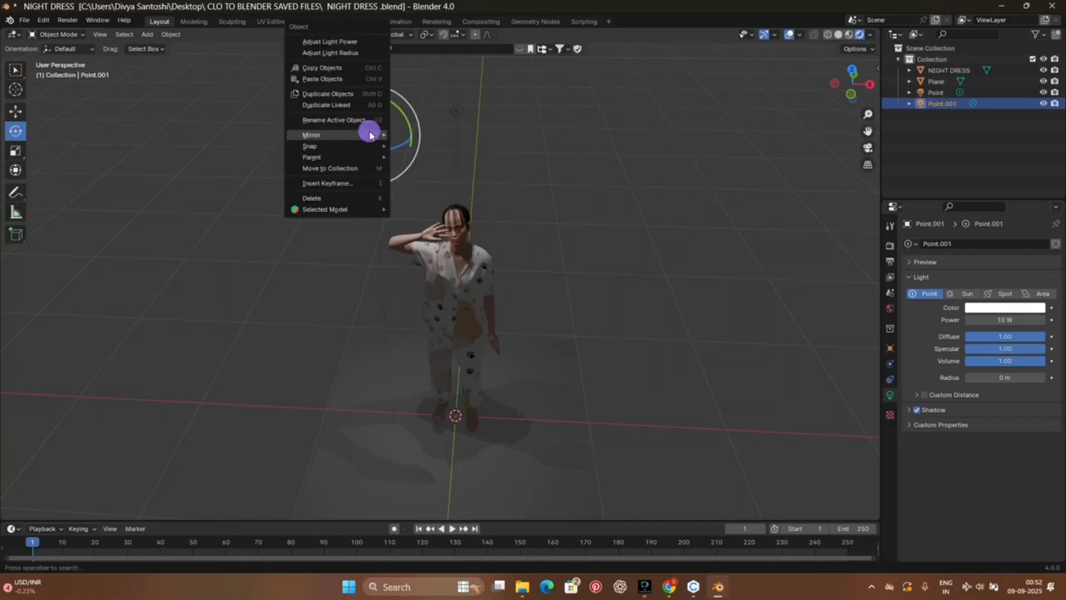
mouse_move(369, 139)
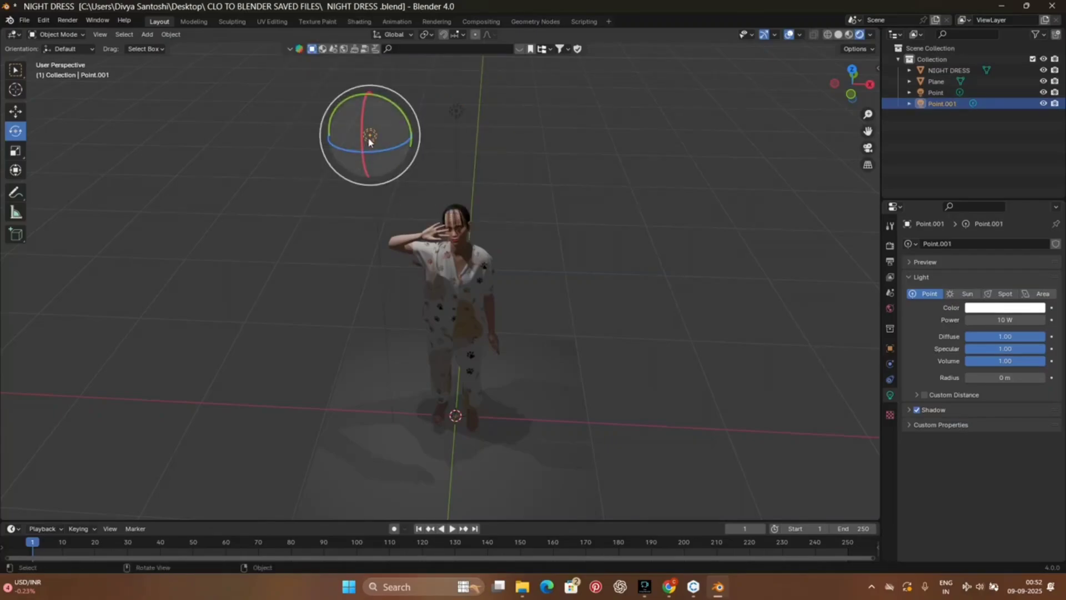
right_click(368, 137)
click(336, 197)
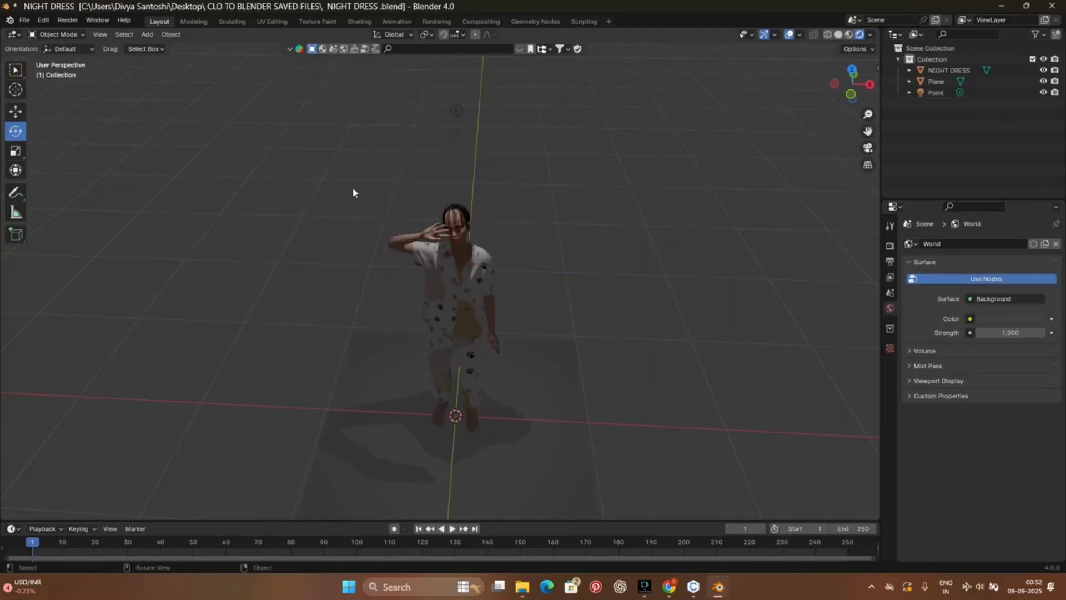
Step: Add a Sun light at the scene origin and view its effect on the avatar from a low front angle
click(147, 34)
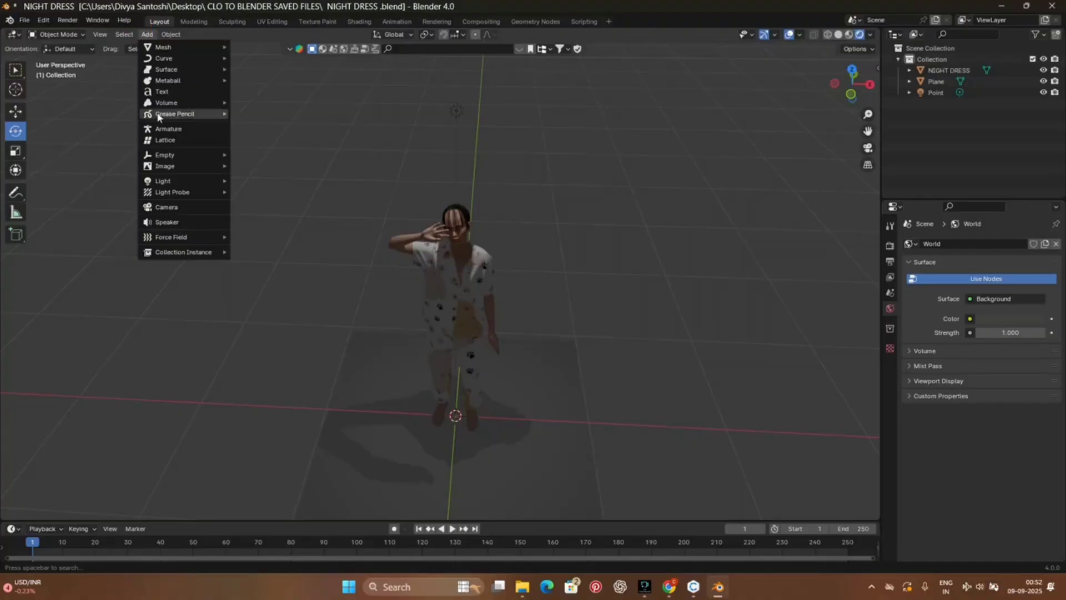
mouse_move(164, 182)
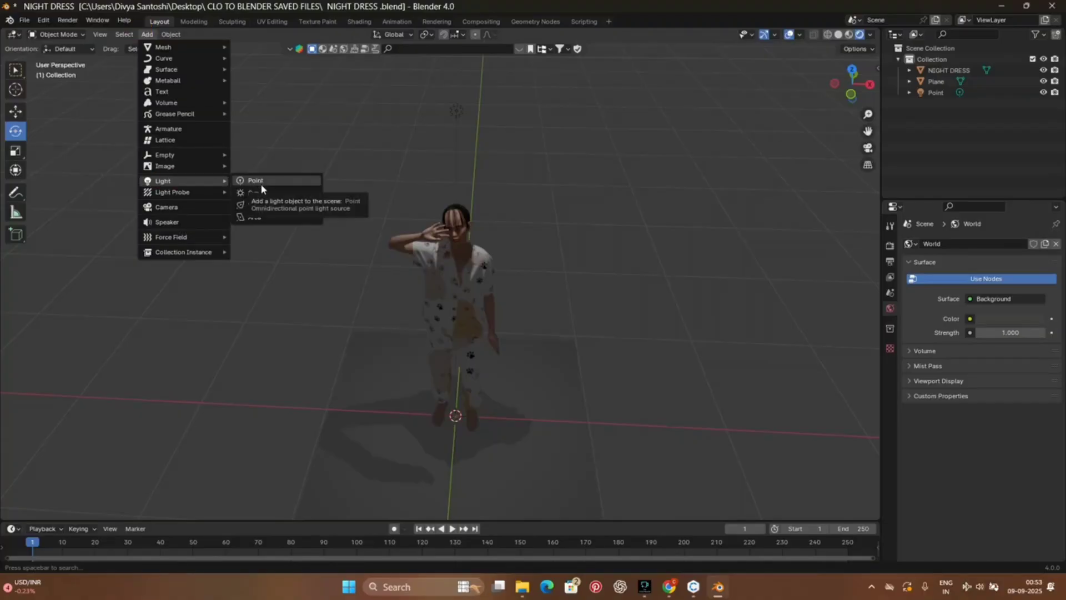
click(260, 193)
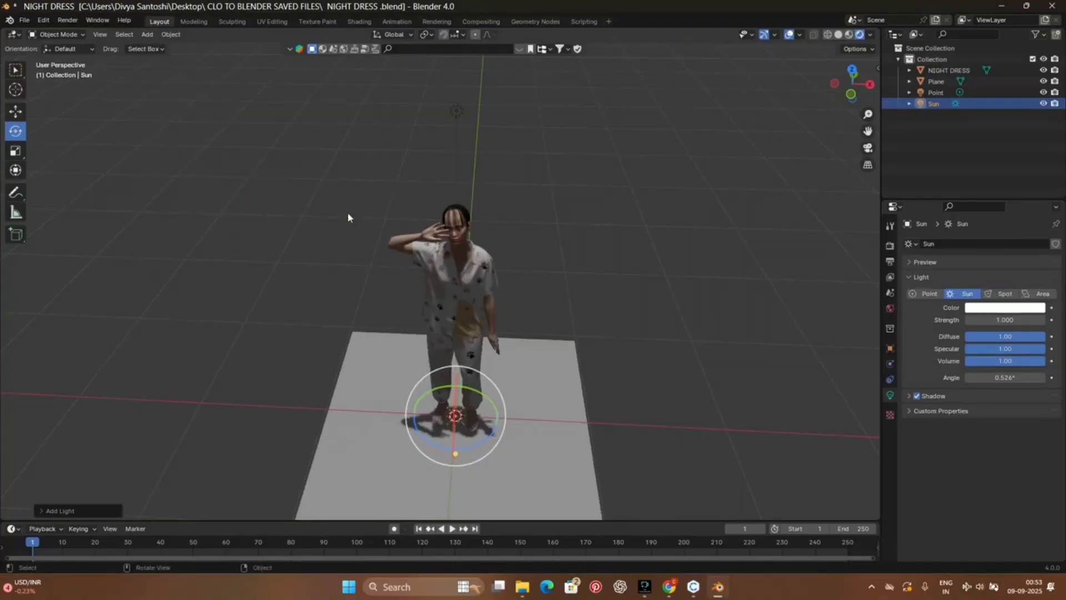
scroll(561, 291, up, 5)
scroll(562, 291, down, 5)
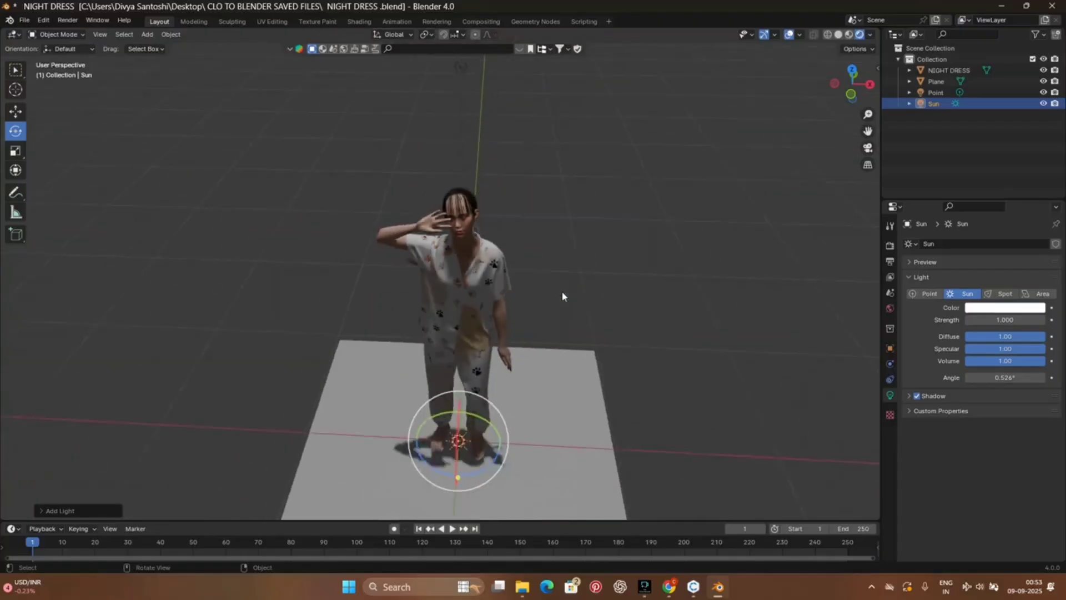
mouse_move(852, 84)
mouse_down()
mouse_move(854, 66)
mouse_move(842, 78)
mouse_up()
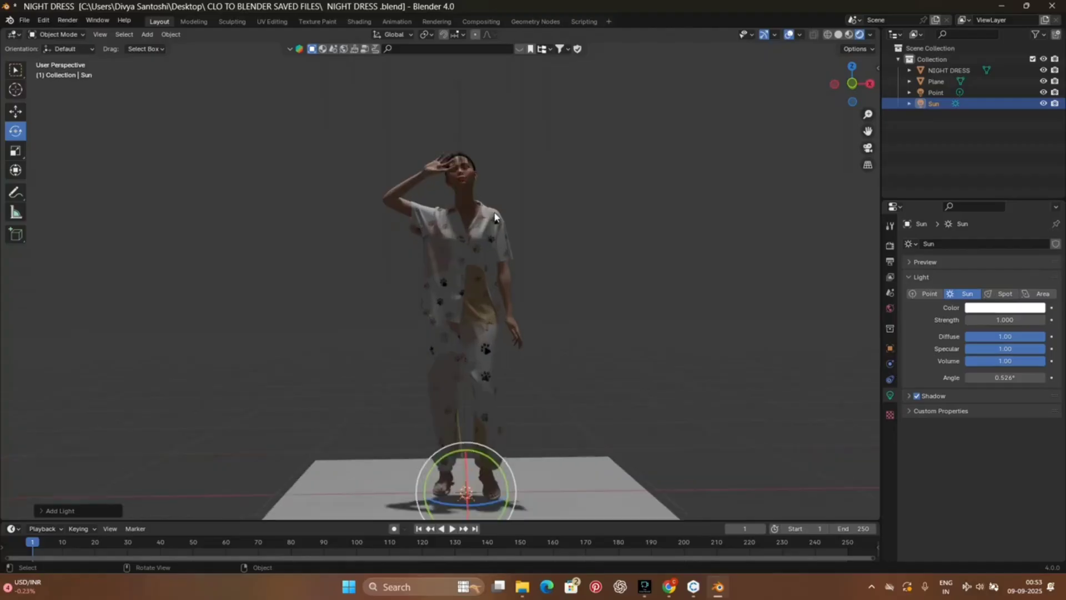
Step: Set the scene's render engine to Cycles and inspect the pyjama garment in the rendered viewport
click(862, 35)
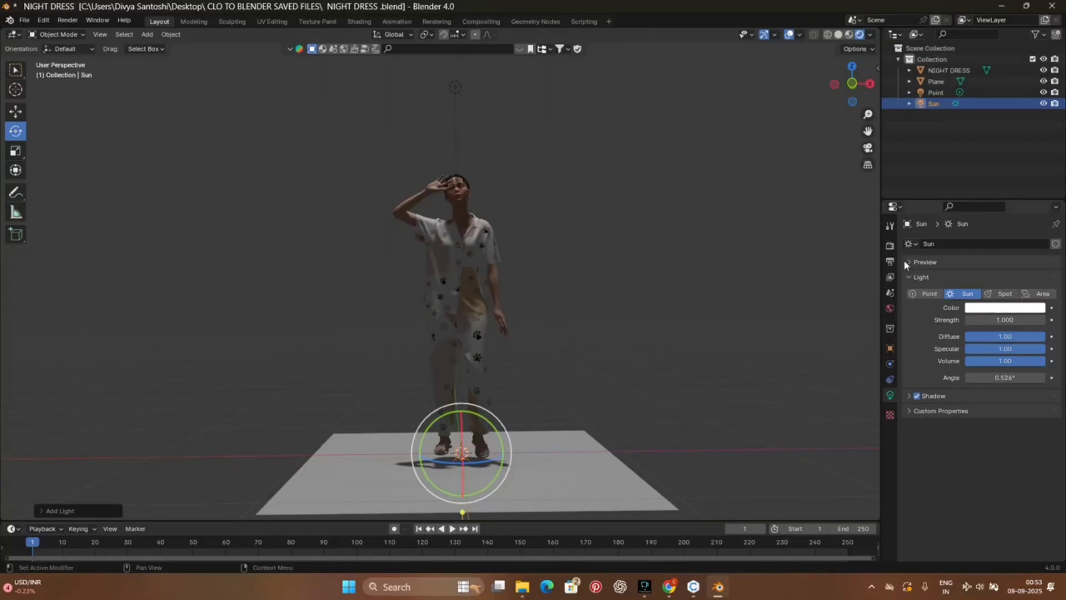
click(890, 246)
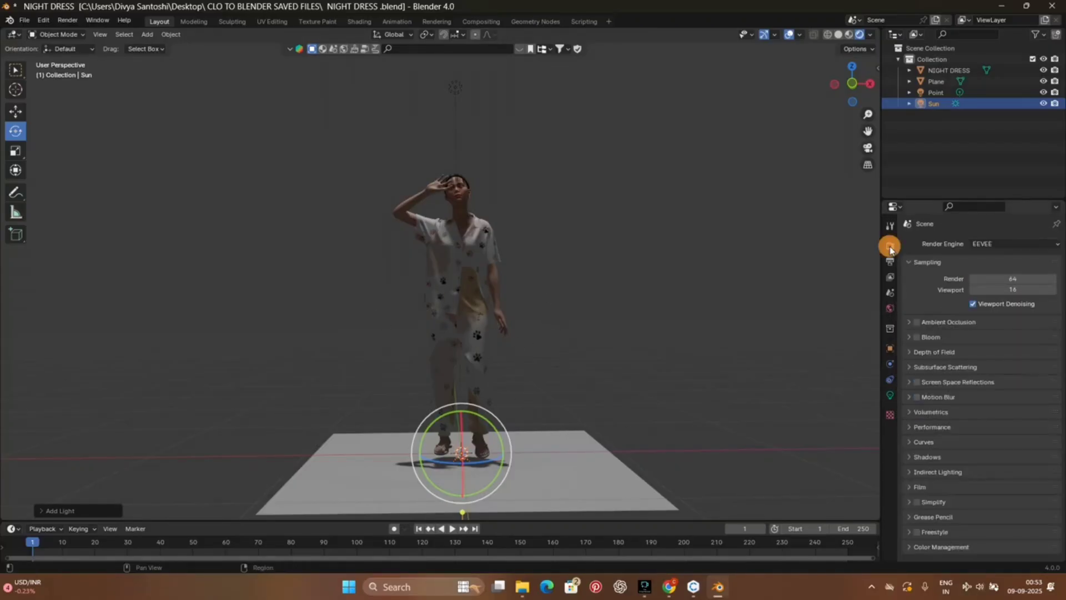
click(989, 245)
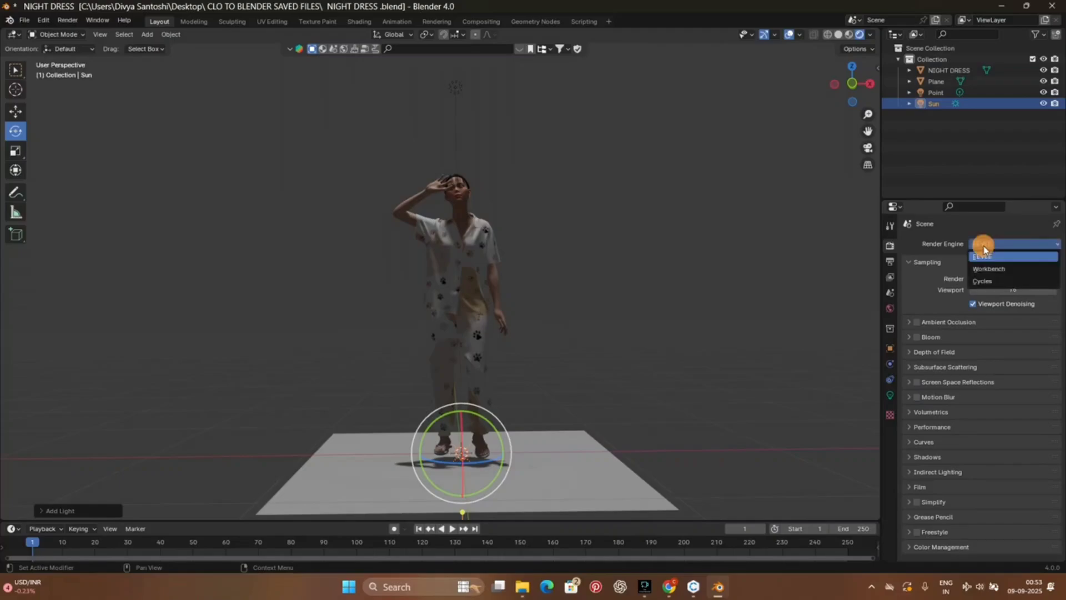
click(979, 282)
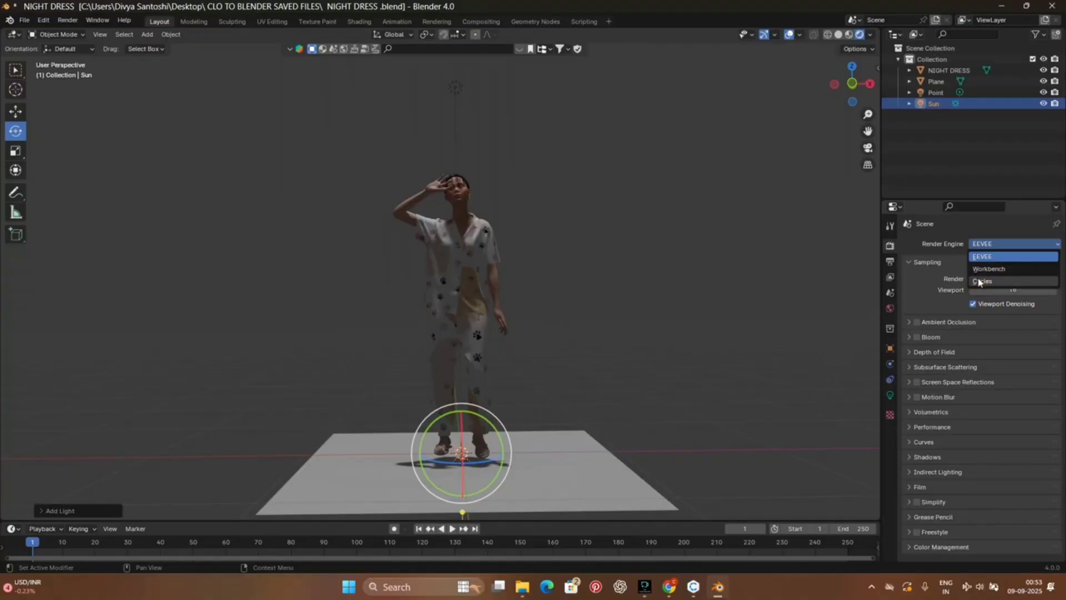
click(983, 281)
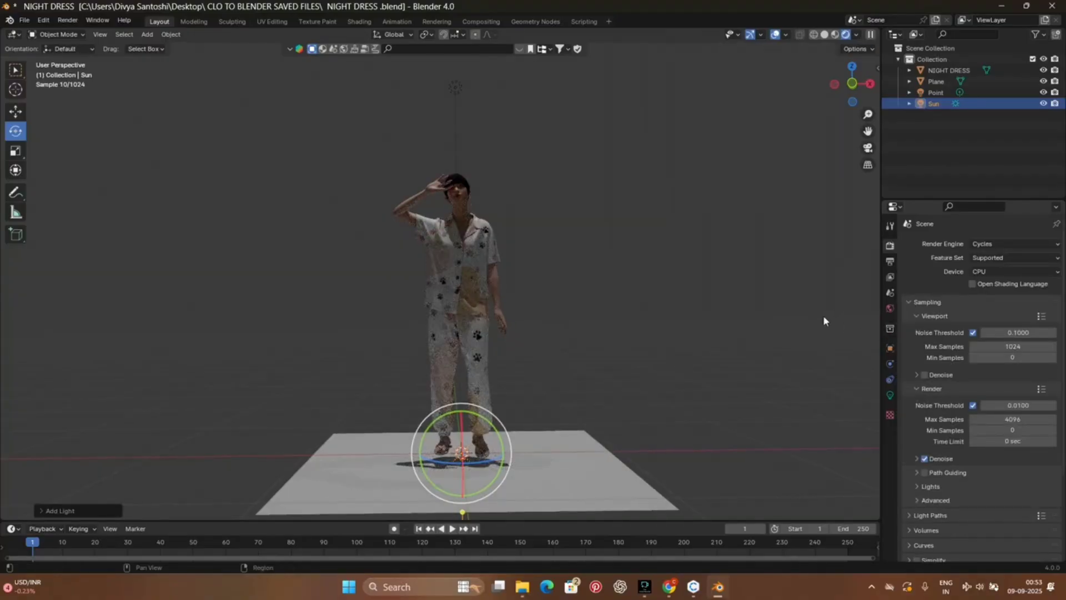
scroll(479, 225, down, 5)
scroll(481, 277, up, 10)
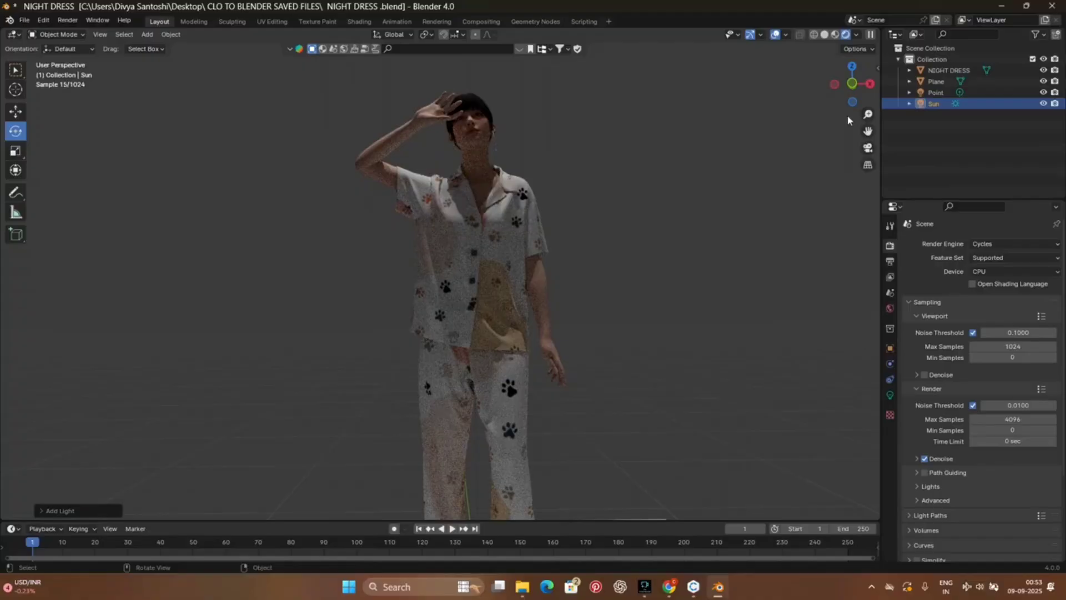
Step: Examine the whole avatar and its shadow on the floor plane in the rendered viewport
mouse_move(853, 84)
mouse_down()
mouse_move(767, 91)
mouse_move(854, 86)
mouse_move(841, 81)
mouse_up()
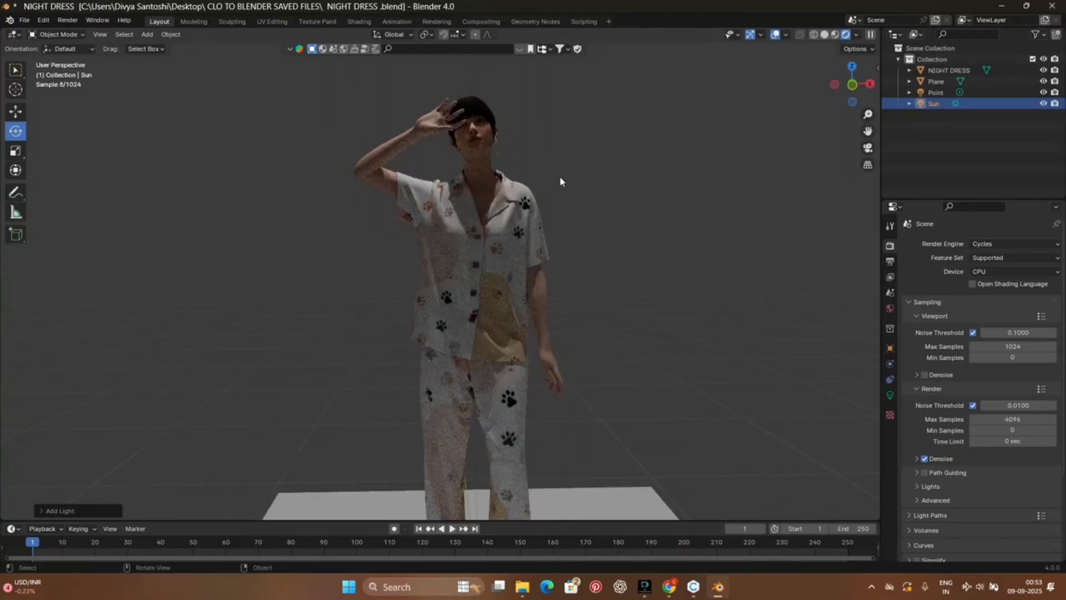
scroll(561, 178, up, 3)
scroll(560, 177, down, 4)
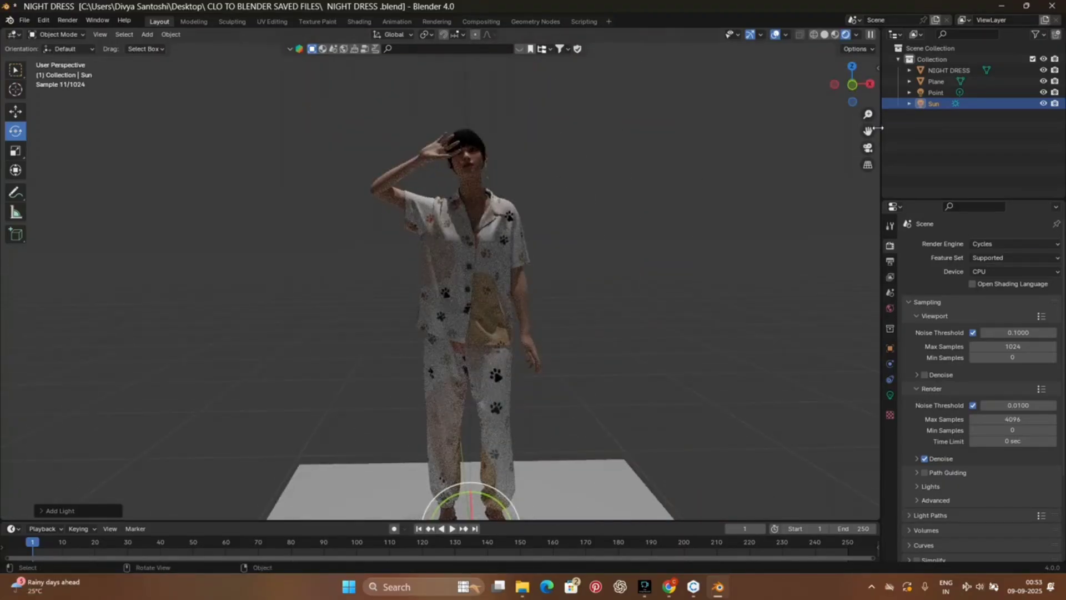
middle_drag(614, 186, 509, 209)
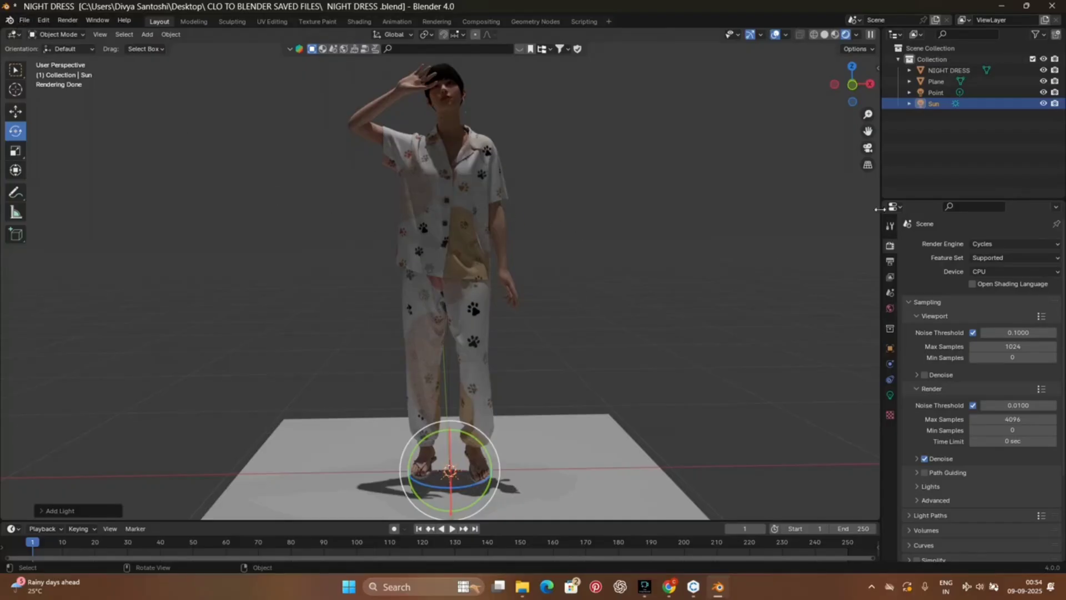
Step: Move the NIGHT DRESS model along the X axis away from the scene origin, towards its raised-hand side
click(968, 138)
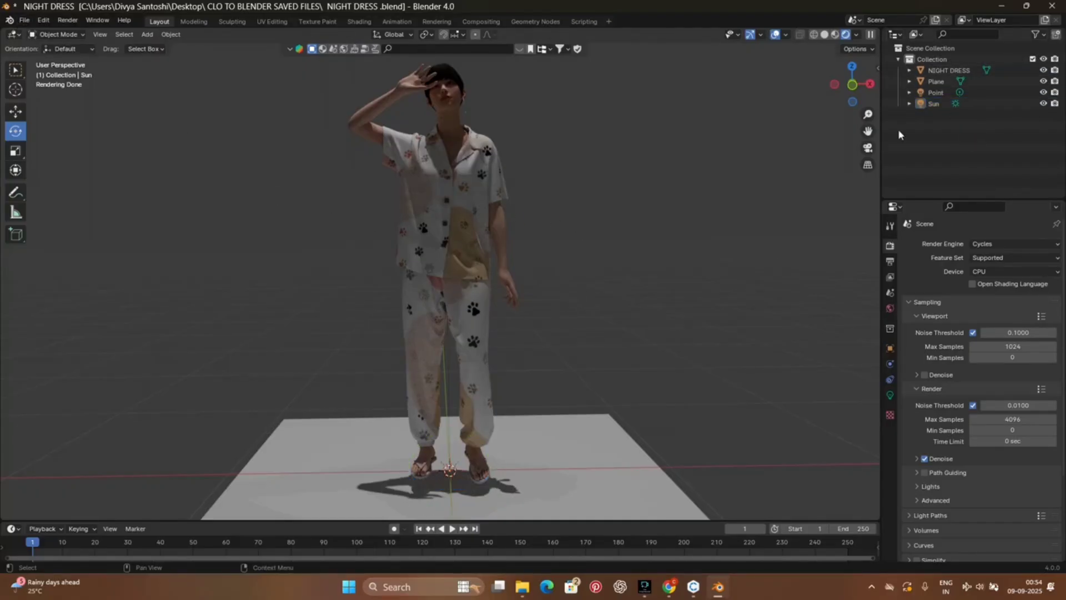
click(898, 59)
click(942, 60)
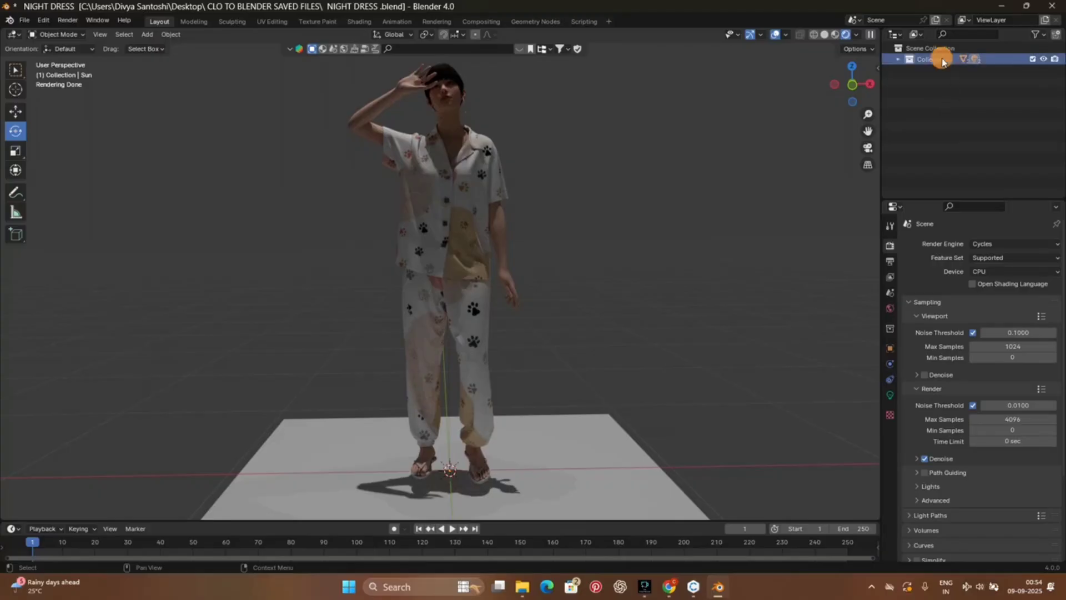
click(899, 52)
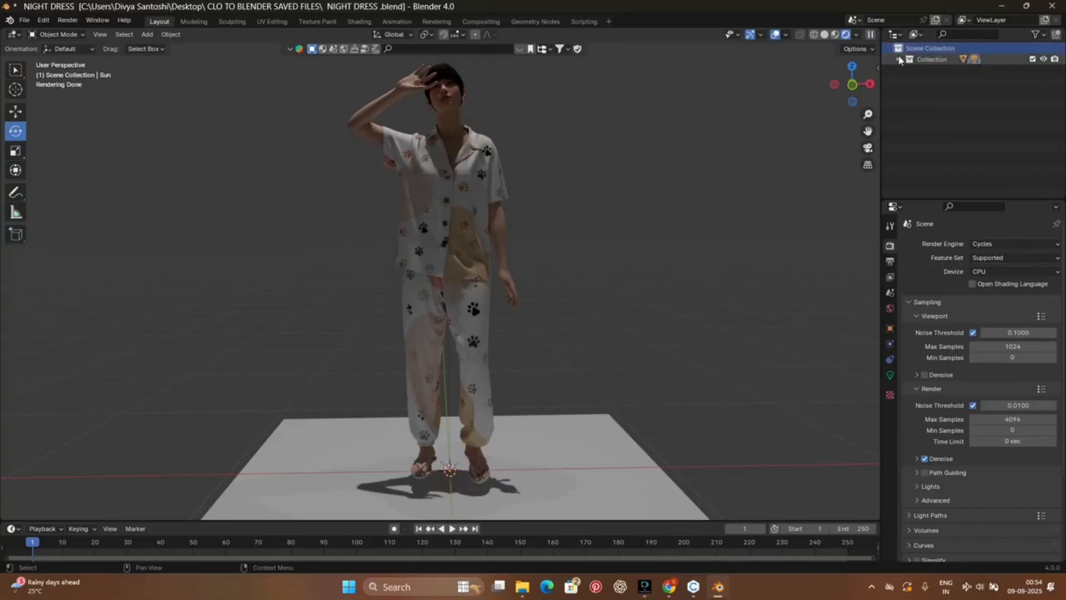
click(899, 59)
click(936, 71)
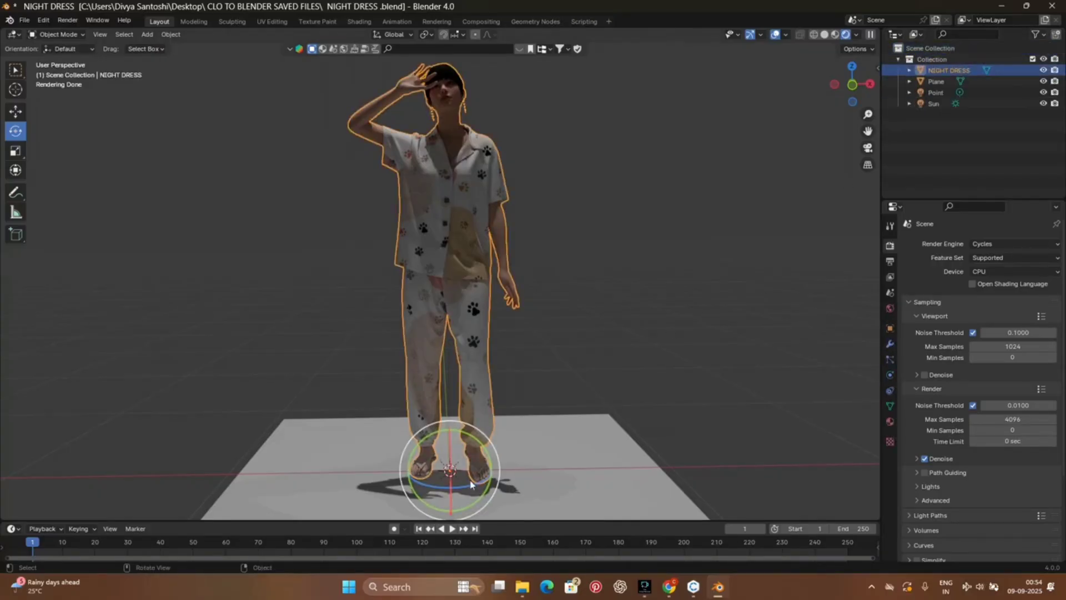
click(16, 111)
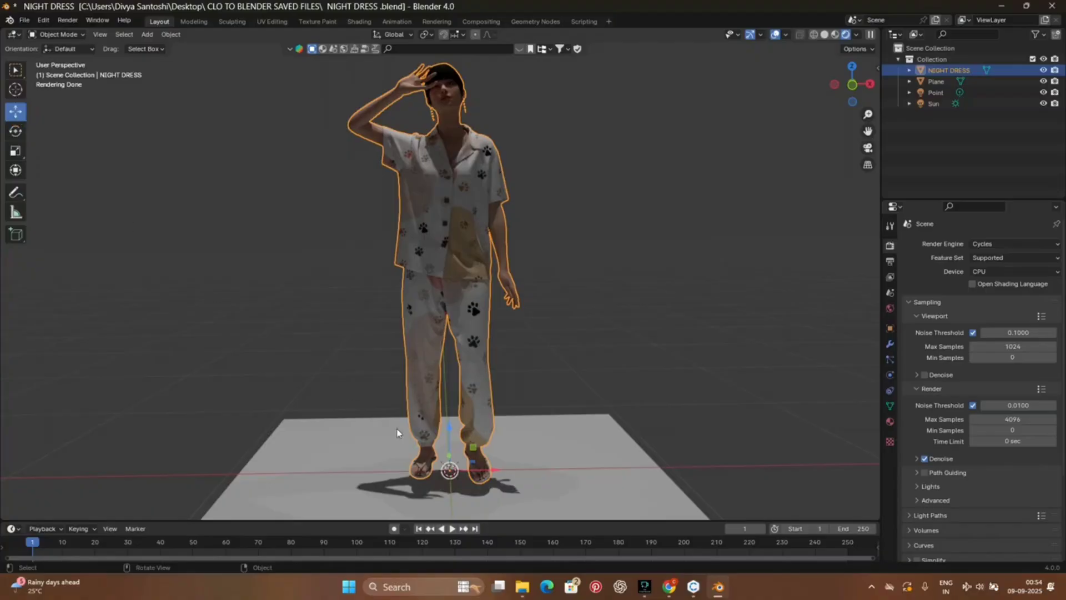
drag(496, 472, 350, 472)
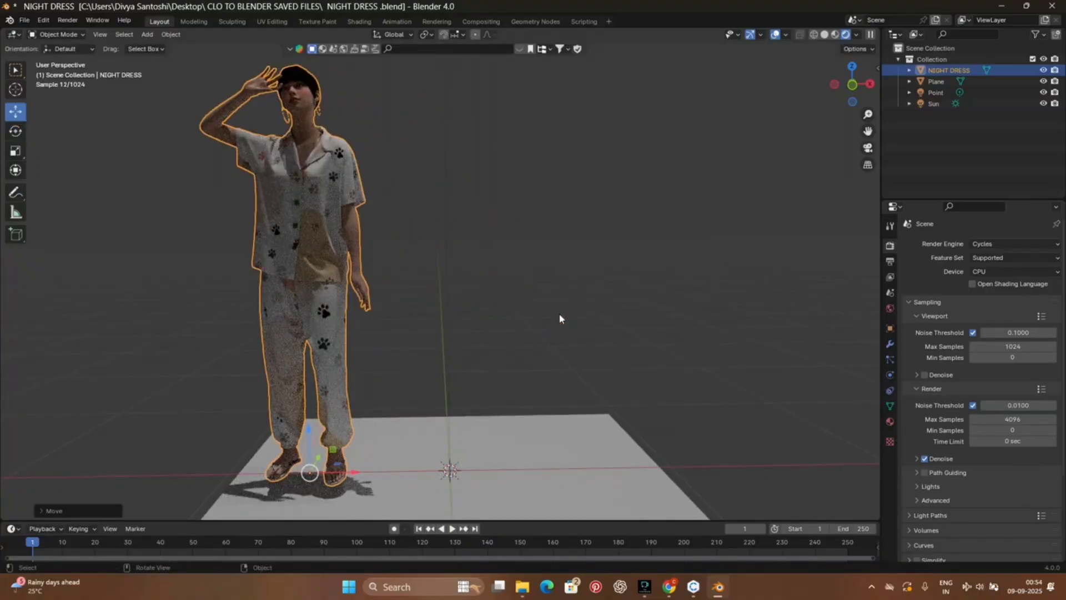
Step: Move the NIGHT DRESS model back along the X axis to the middle of the floor plane
click(115, 172)
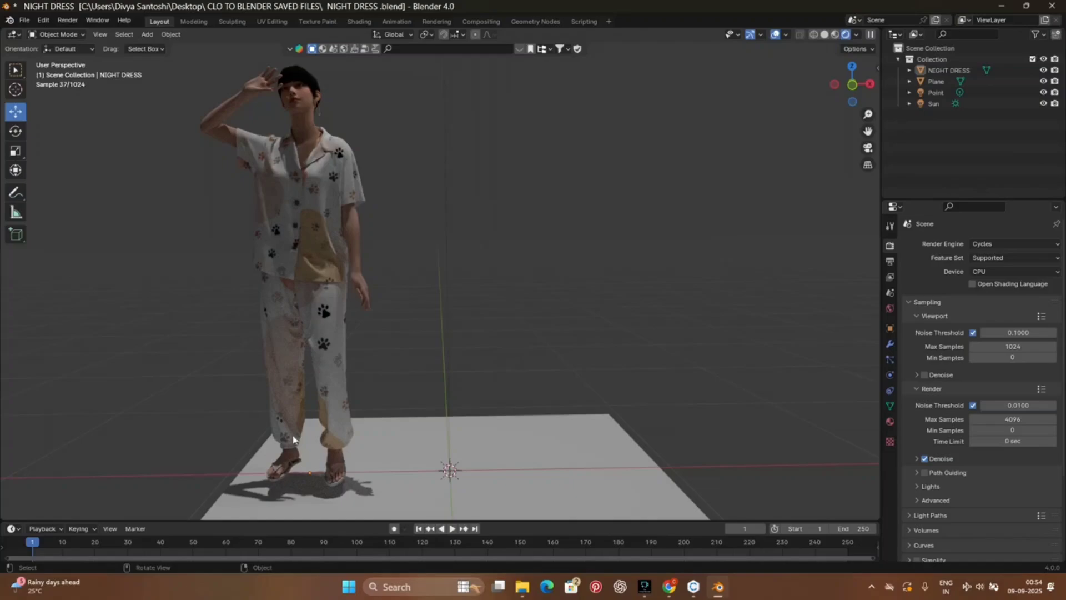
click(937, 70)
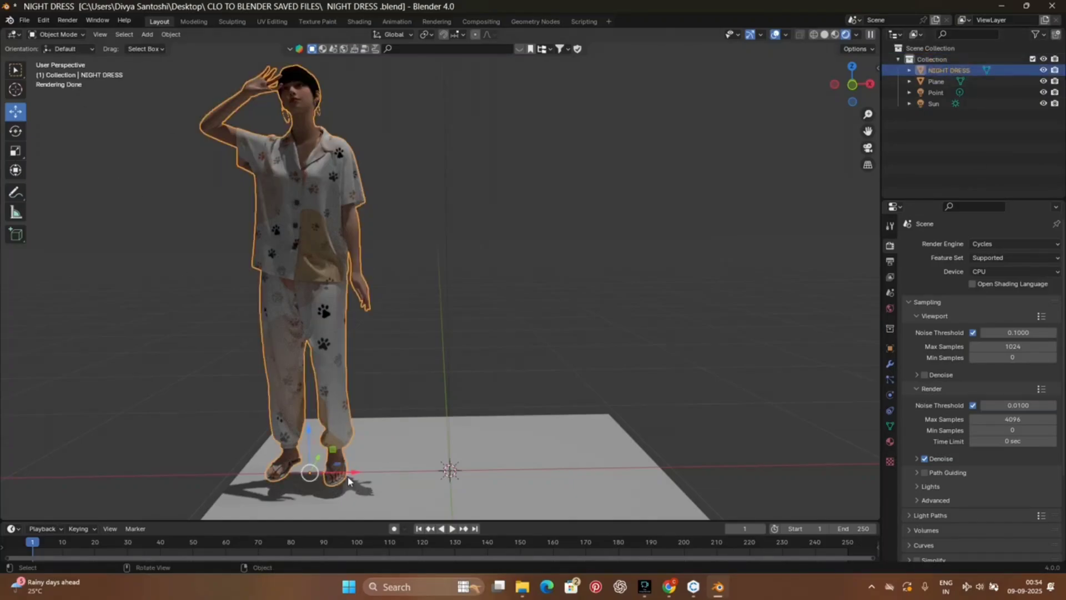
drag(355, 472, 483, 481)
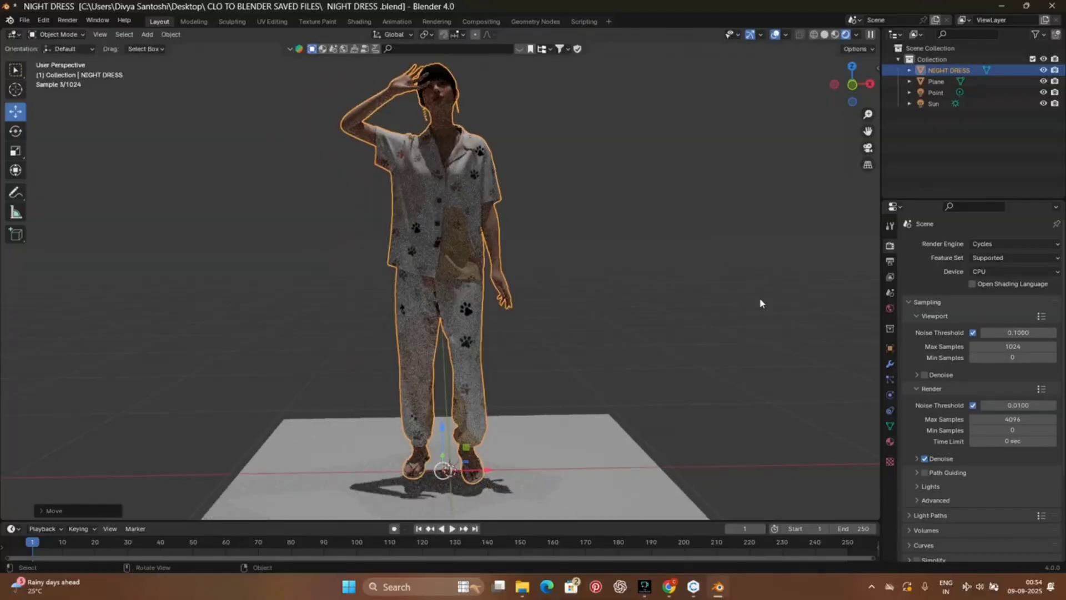
Step: Check the repositioned avatar in the rendered view and switch the viewport to Material Preview shading
mouse_move(858, 90)
mouse_down()
mouse_move(814, 94)
mouse_move(878, 82)
mouse_up()
scroll(491, 356, up, 3)
scroll(490, 352, down, 4)
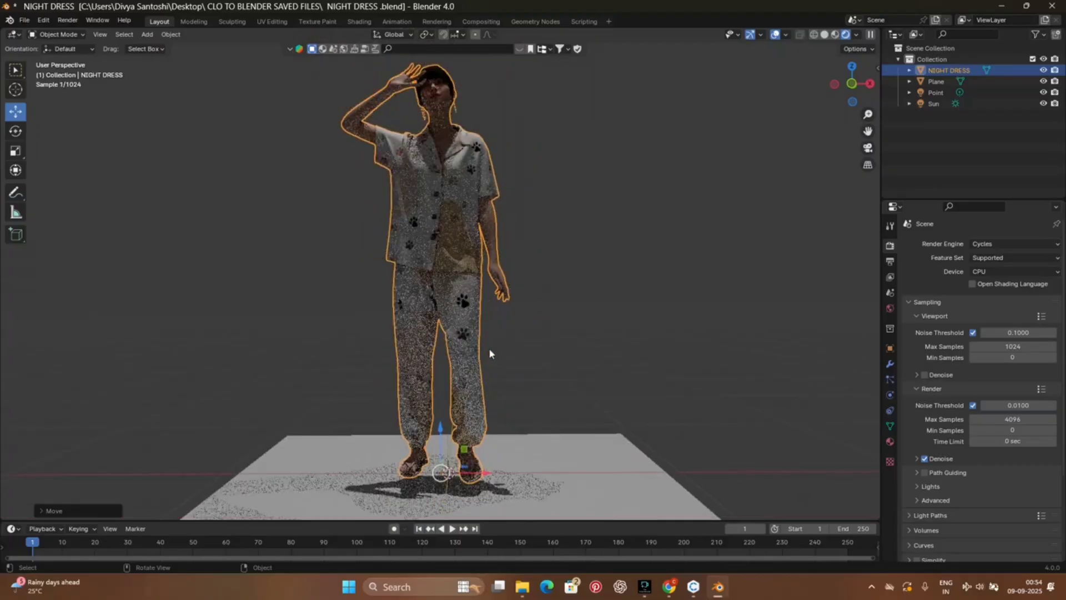
click(834, 34)
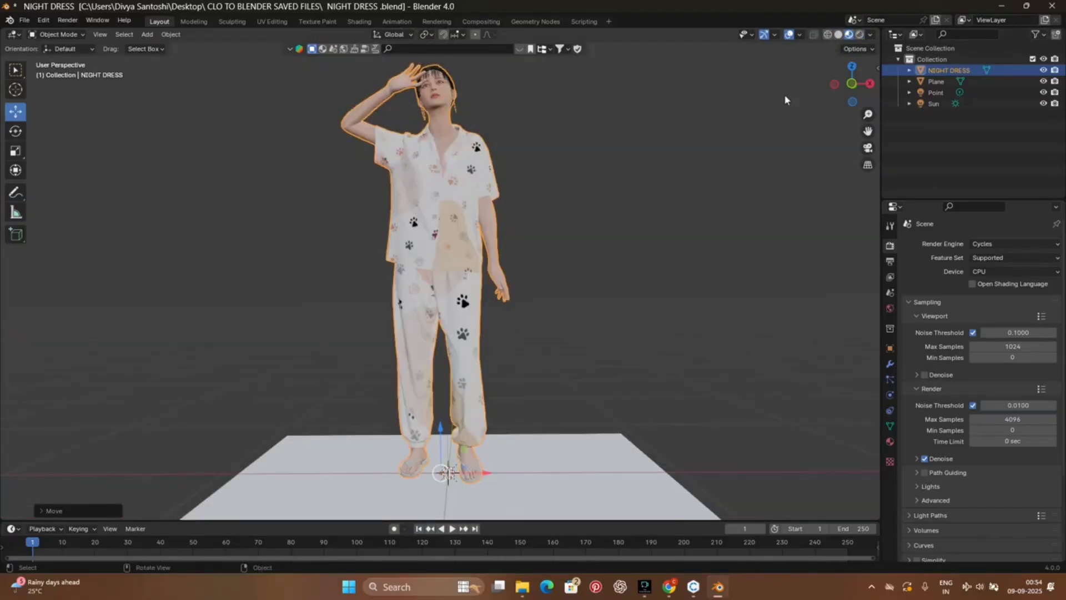
Step: Save the scene as a new file named "NIGHT DRESS WITH LIGHTIING .blend" in the CLO TO BLENDER SAVED FILES folder
click(31, 24)
click(42, 114)
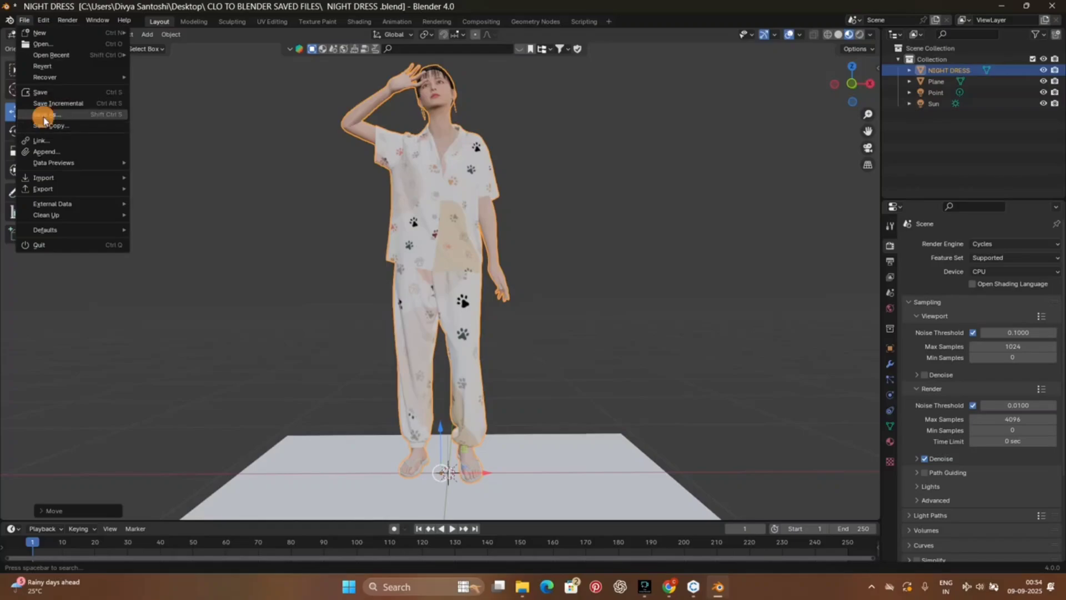
click(426, 191)
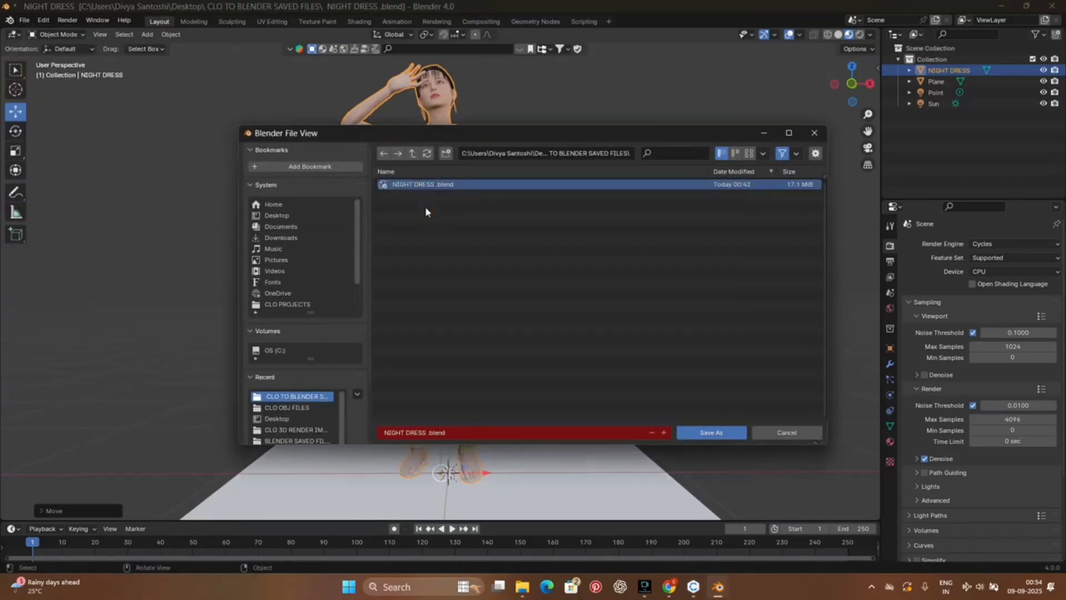
double_click(423, 434)
click(428, 435)
click(427, 434)
key(BackSpace)
text(WITH LO)
key(BackSpace)
text(IGHTING)
click(431, 434)
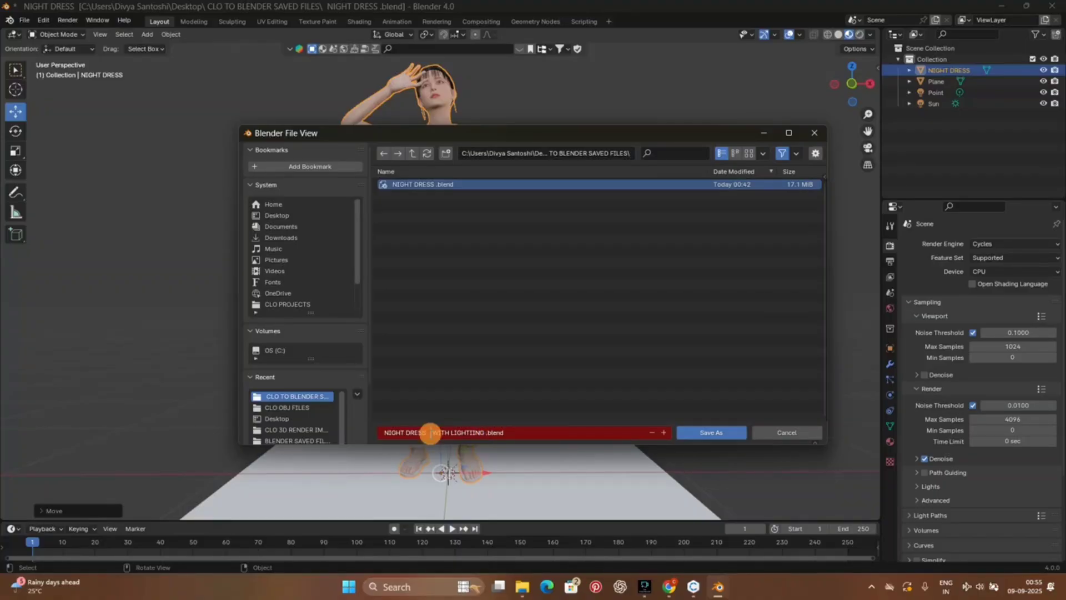
key(BackSpace)
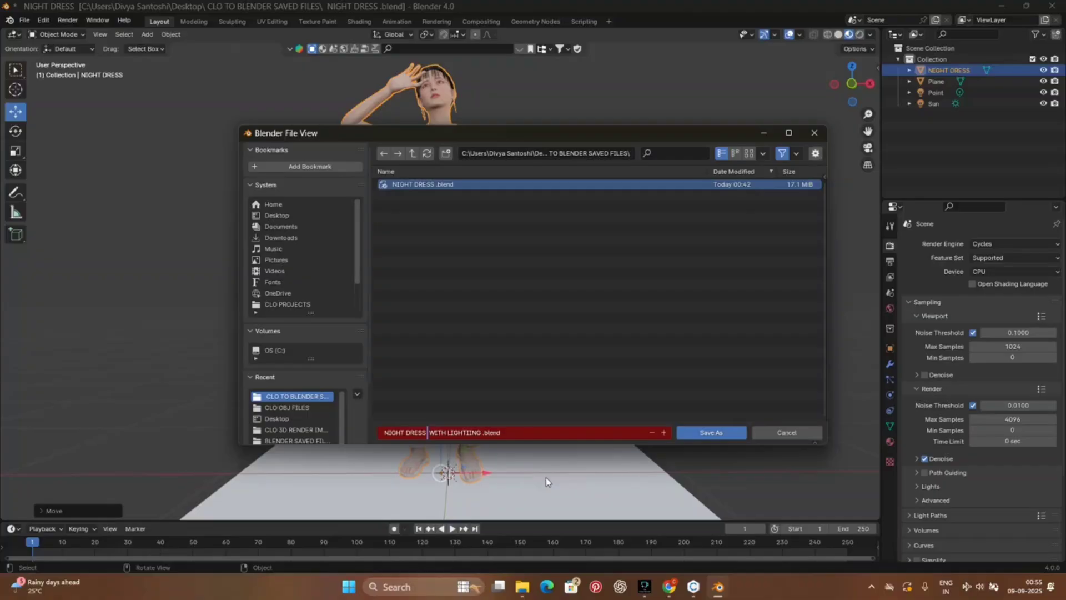
click(726, 432)
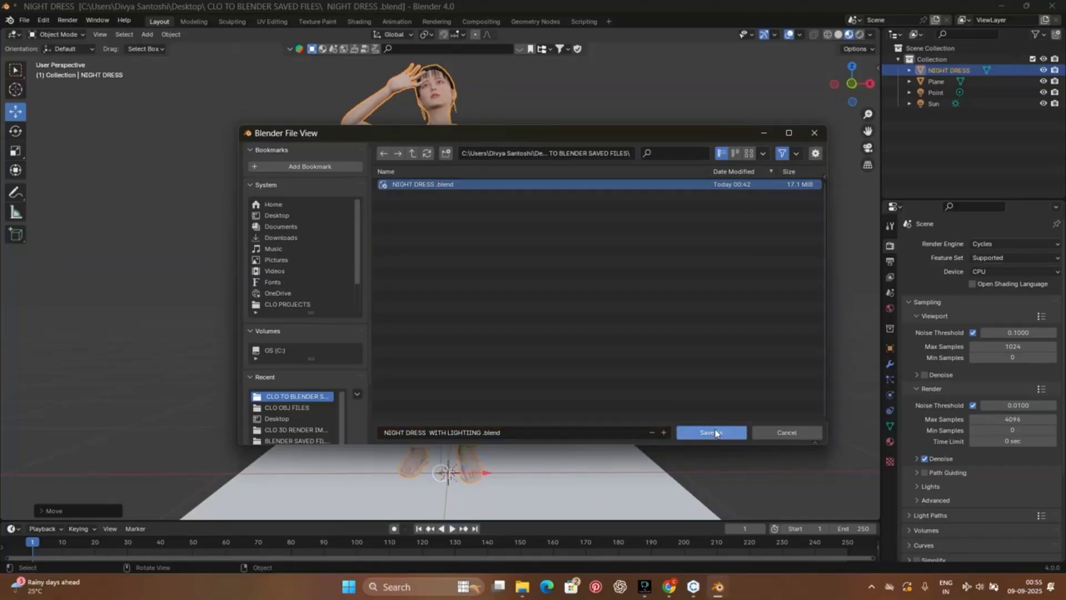
click(722, 432)
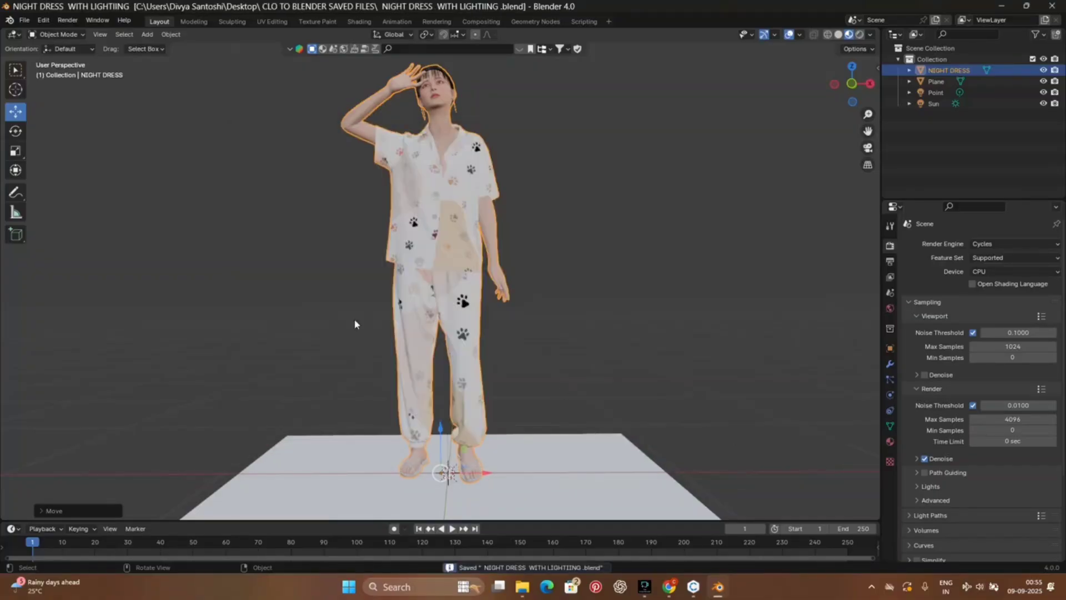
Step: Set the Cycles render device to GPU Compute
scroll(478, 326, up, 1)
scroll(492, 345, down, 3)
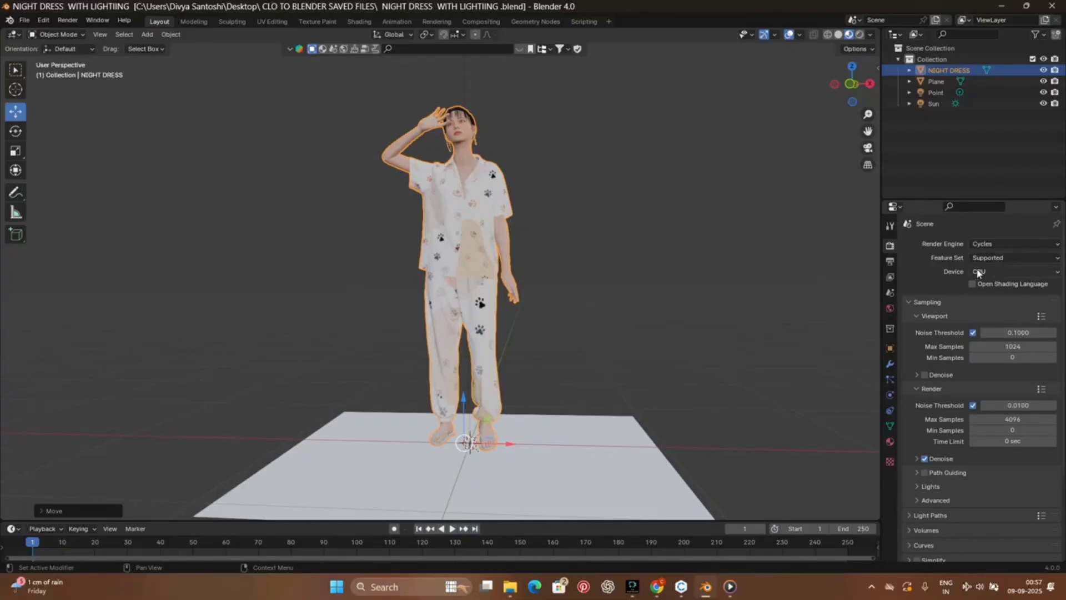
scroll(915, 376, down, 5)
scroll(913, 398, up, 5)
click(1020, 269)
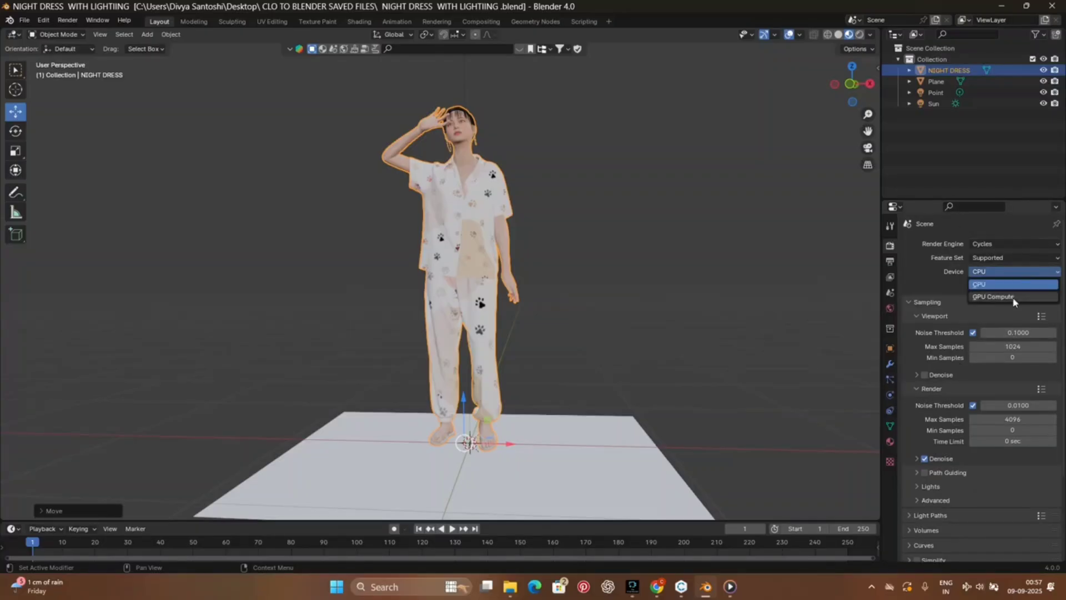
click(1014, 298)
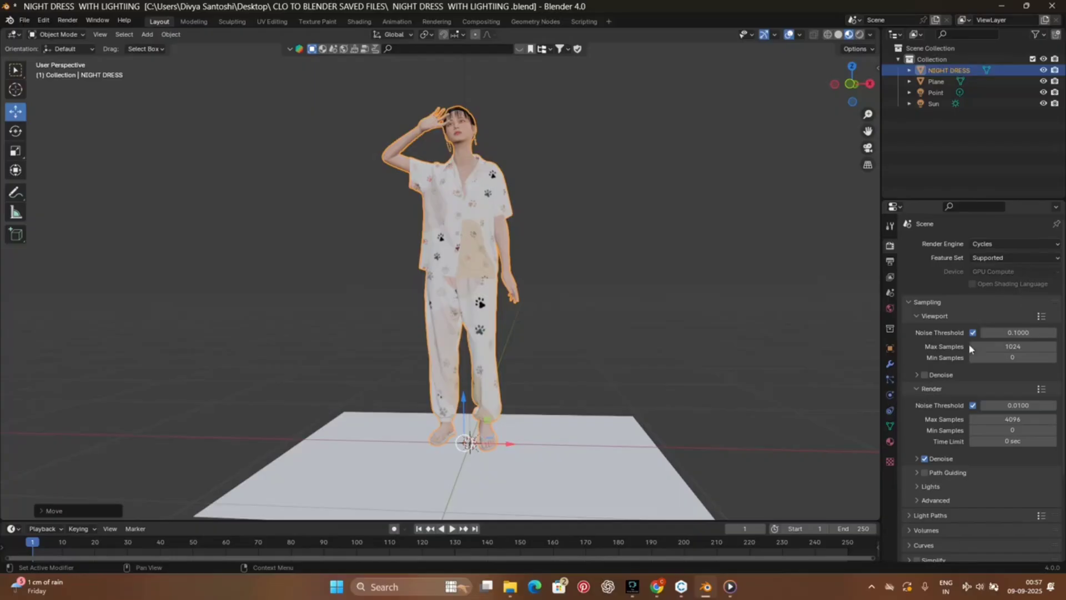
Step: Review the scene's output settings, including resolution, frame range, output folder and file format
click(891, 262)
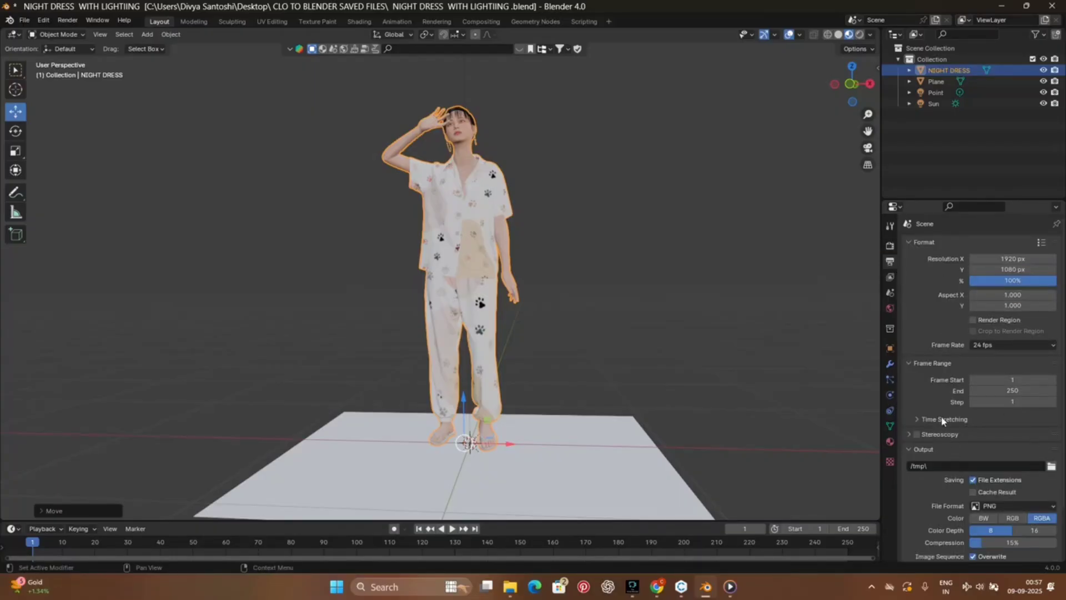
scroll(1019, 403, down, 1)
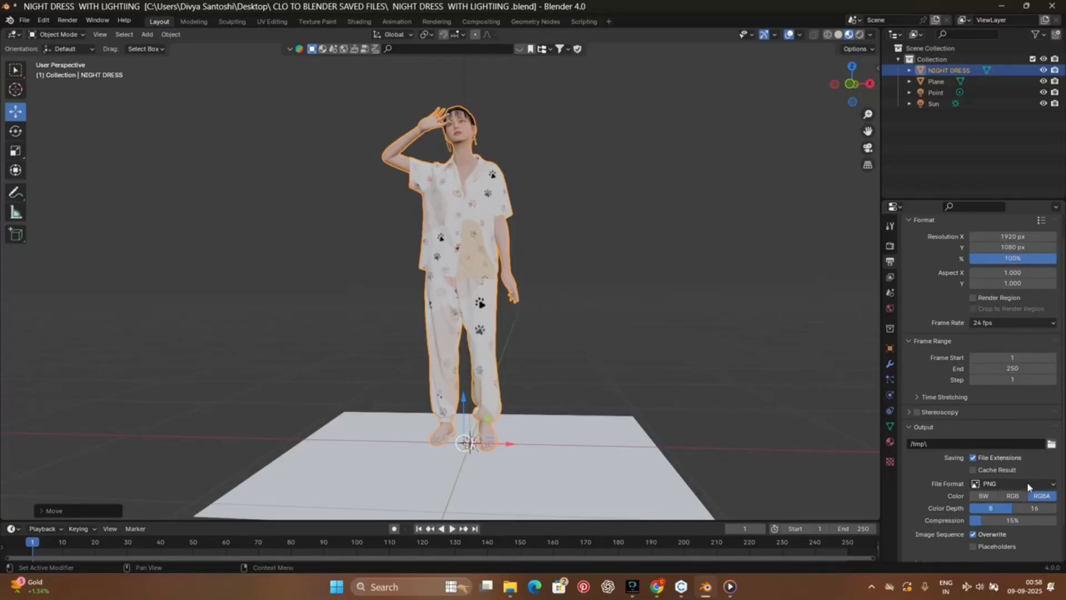
click(1051, 445)
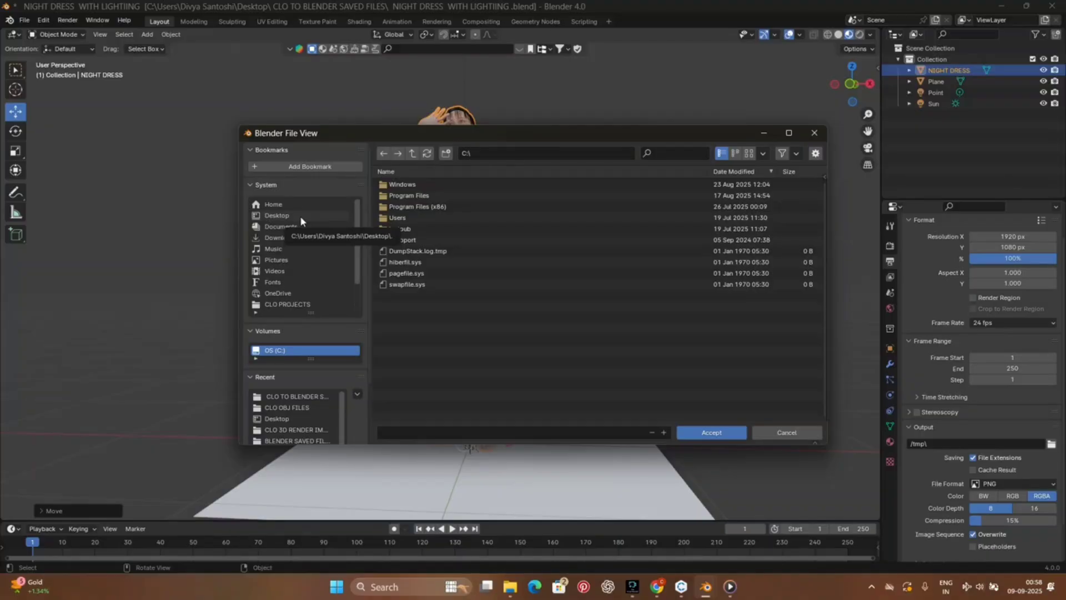
click(815, 133)
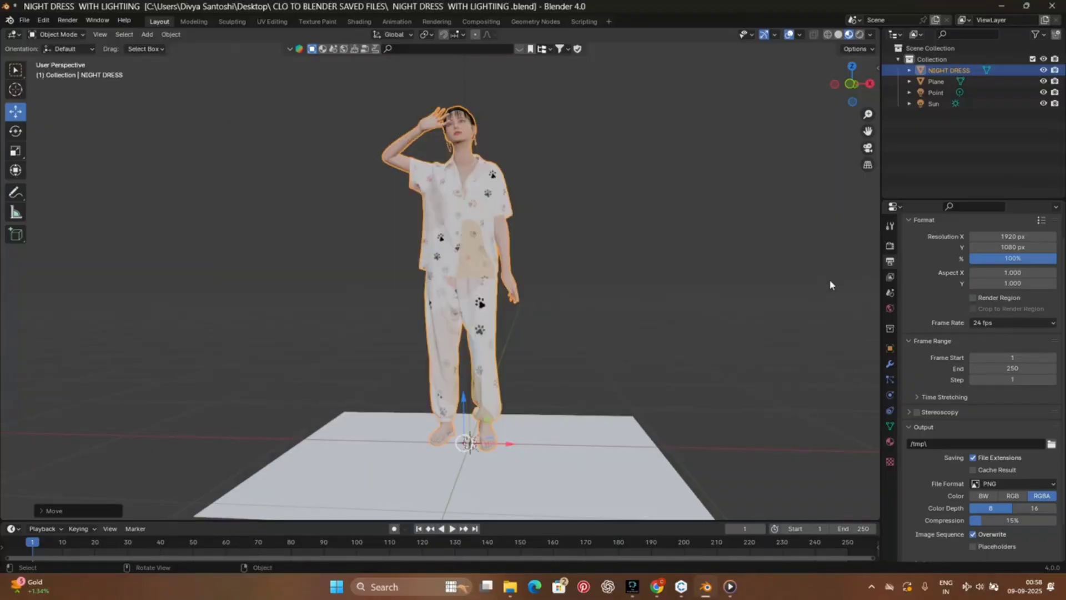
right_click(567, 226)
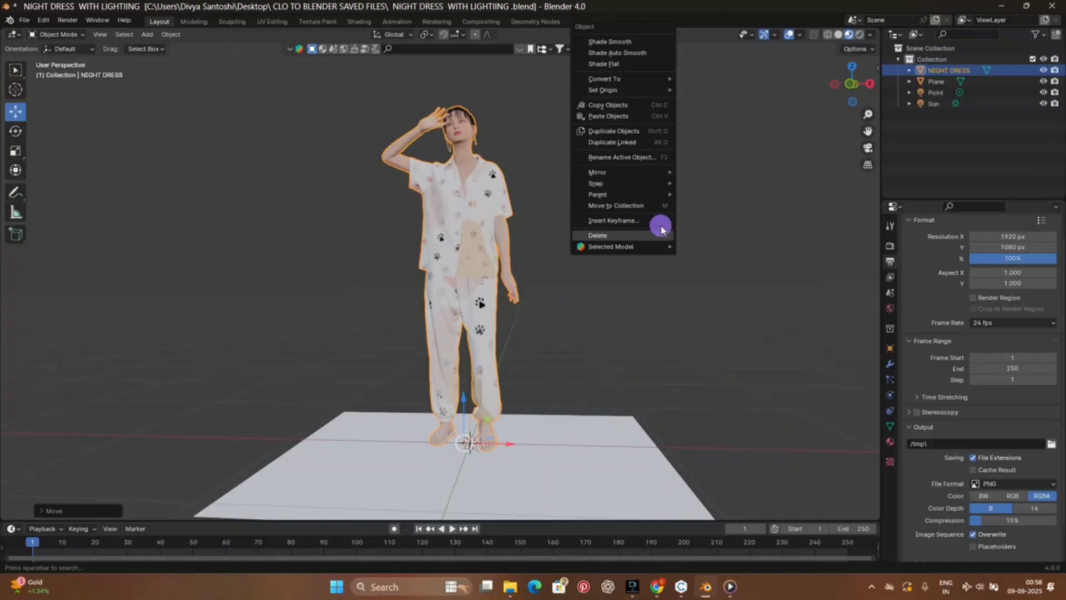
drag(856, 84, 376, 83)
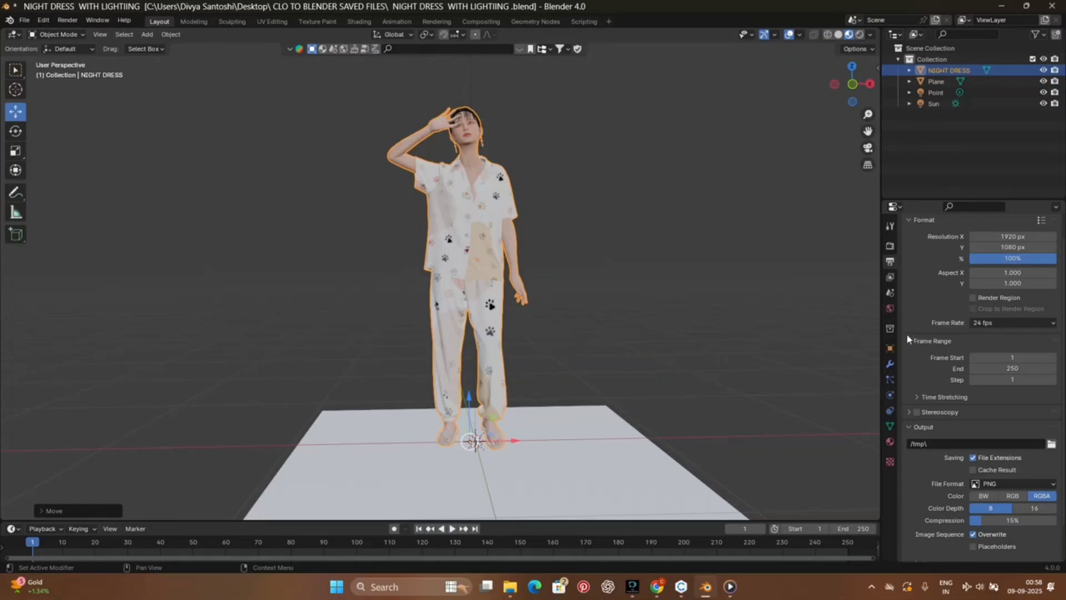
scroll(907, 335, down, 2)
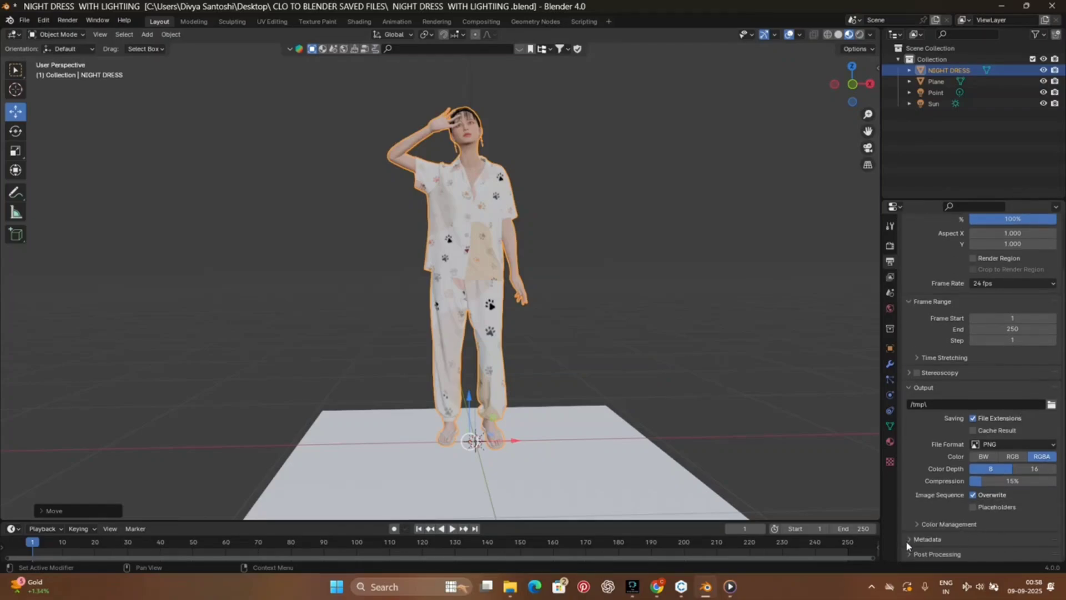
scroll(942, 478, up, 3)
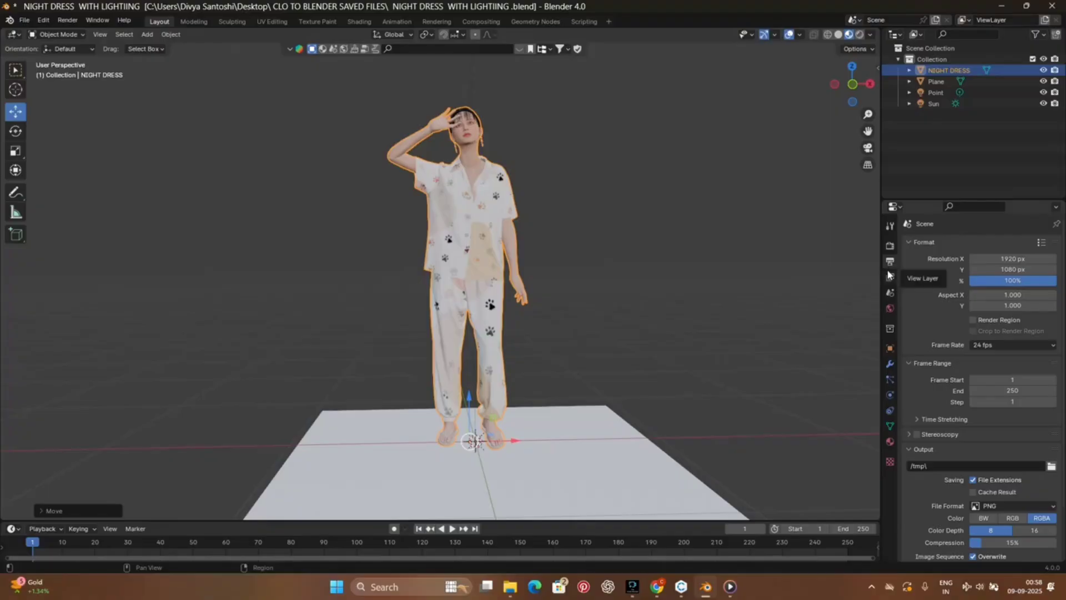
Step: Enable Simplify in the render settings and expand the Film settings
click(891, 246)
scroll(972, 460, down, 2)
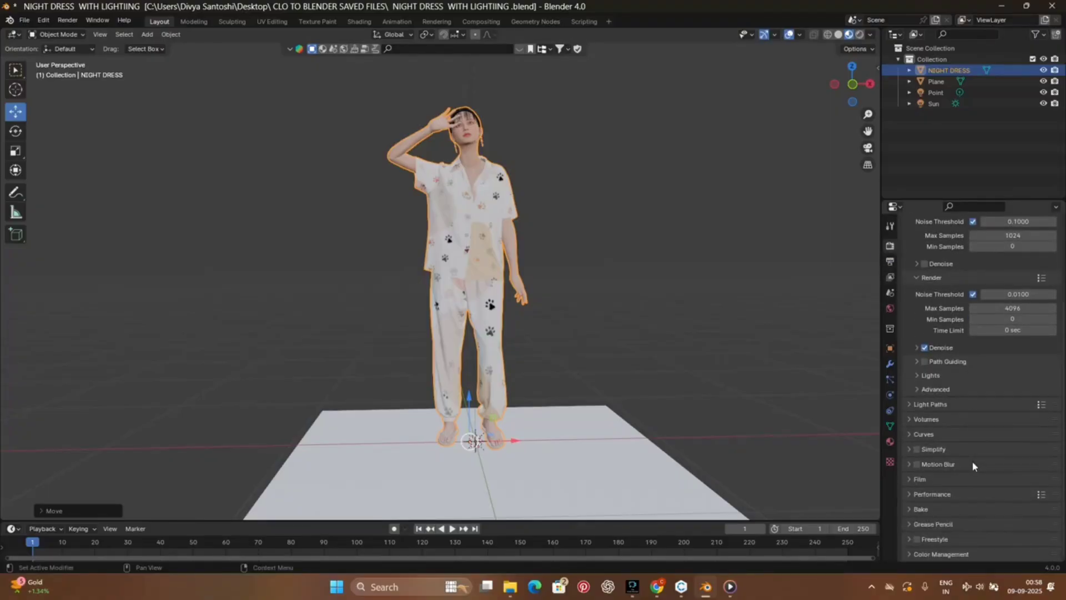
scroll(970, 302, up, 5)
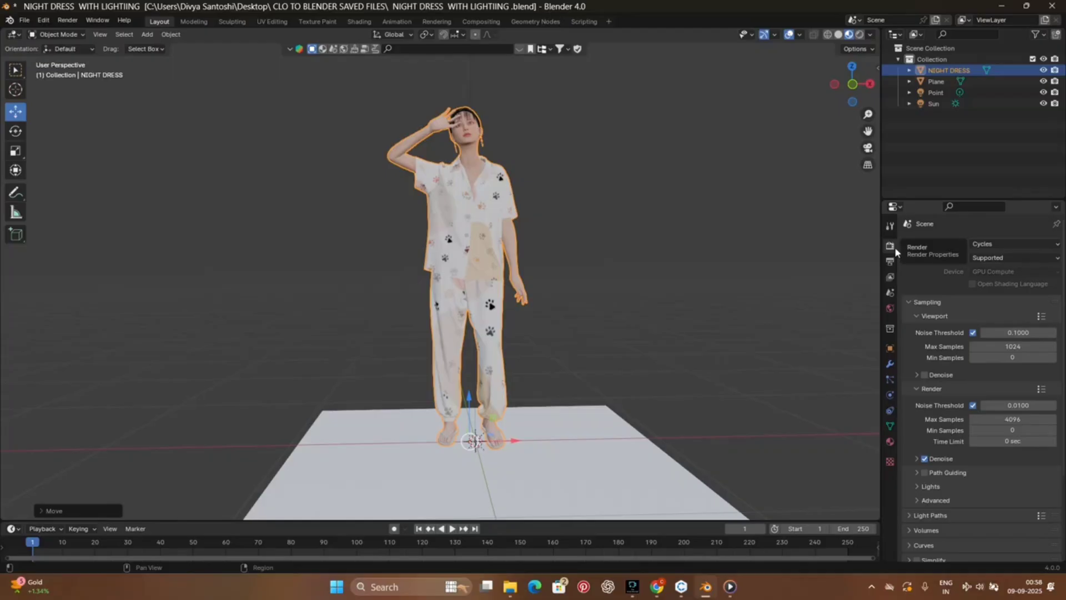
scroll(974, 486, down, 5)
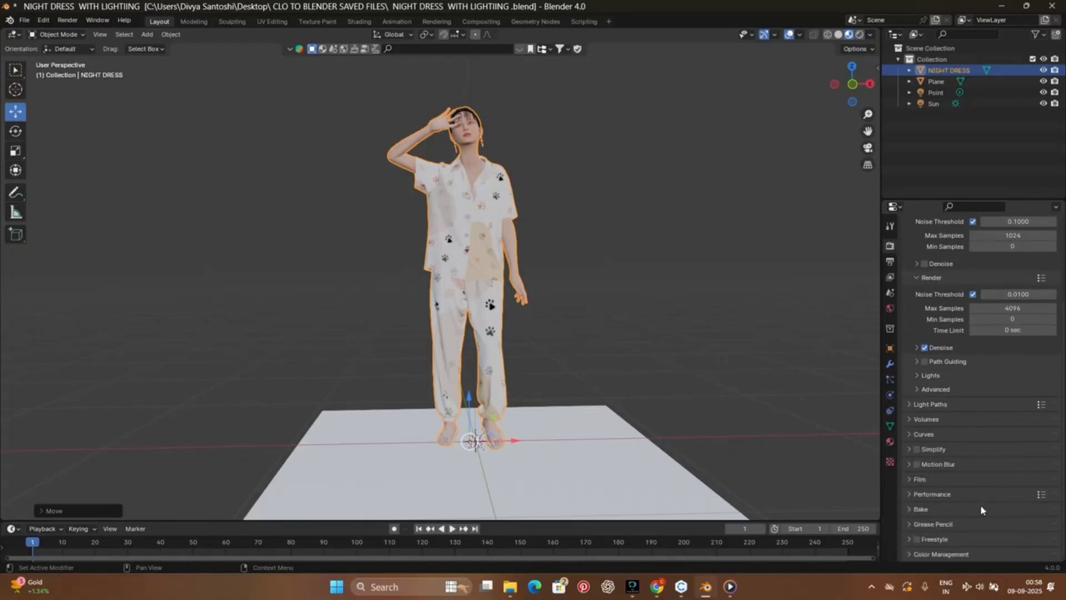
click(917, 449)
click(919, 480)
scroll(952, 494, down, 1)
scroll(952, 494, down, 4)
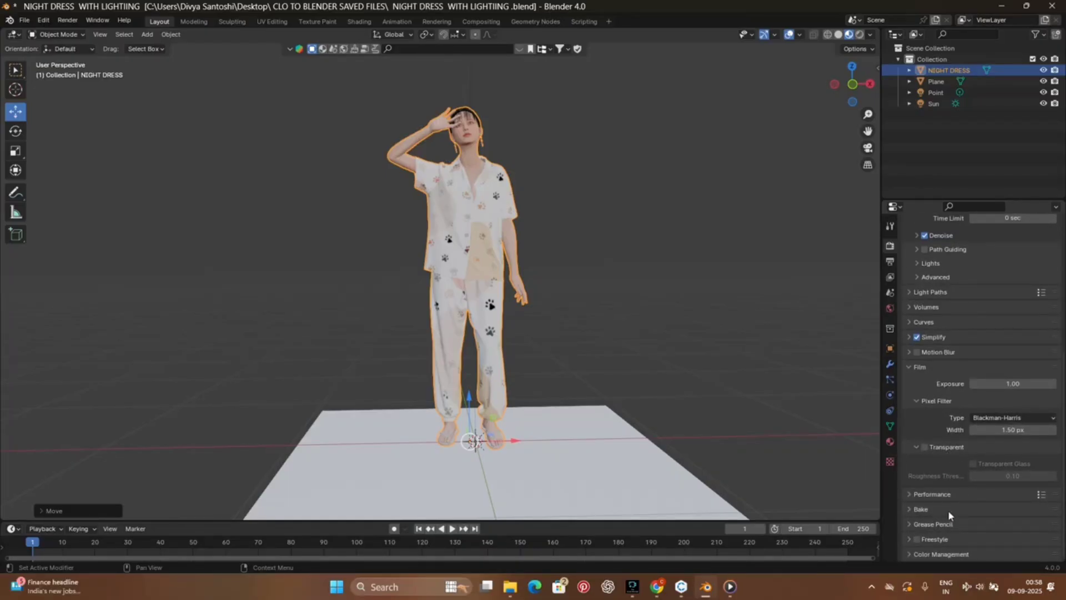
Step: Switch the viewport to rendered shading to preview the lit avatar and floor from the front
scroll(952, 467, up, 2)
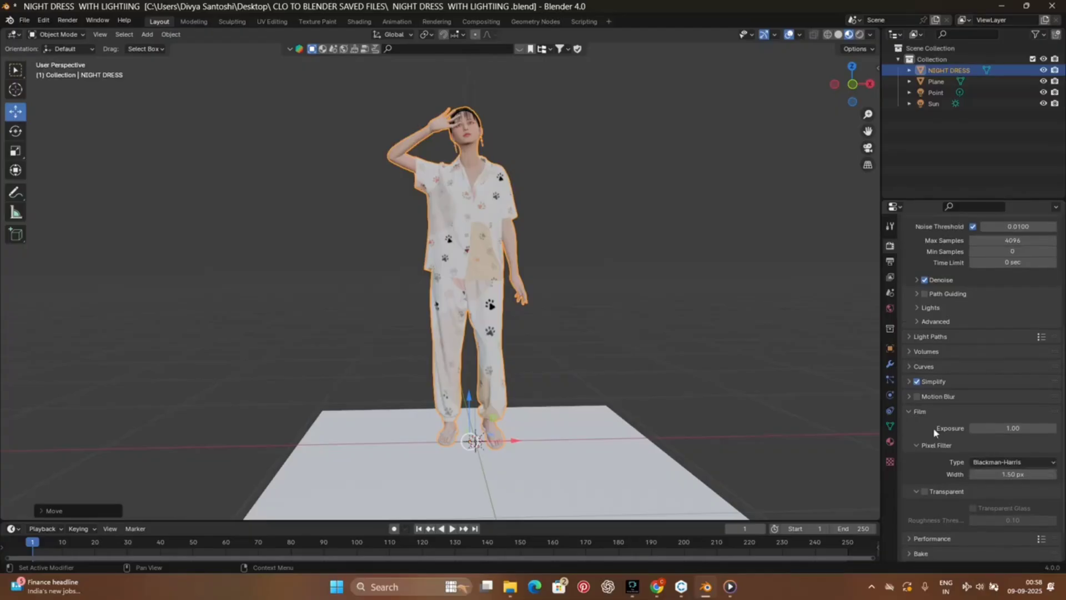
scroll(860, 78, up, 2)
click(859, 34)
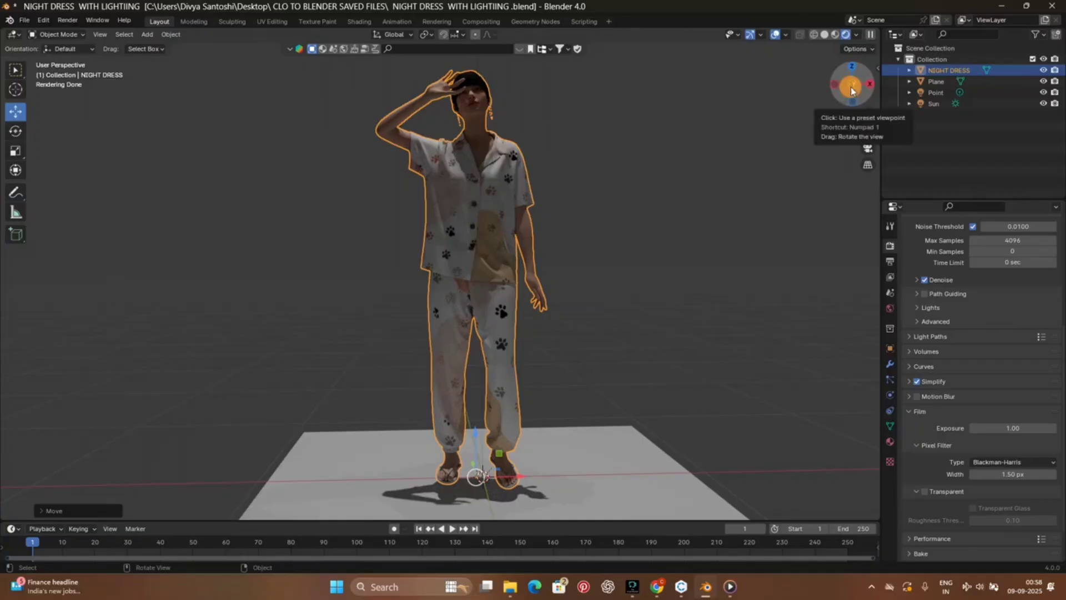
drag(853, 96, 890, 89)
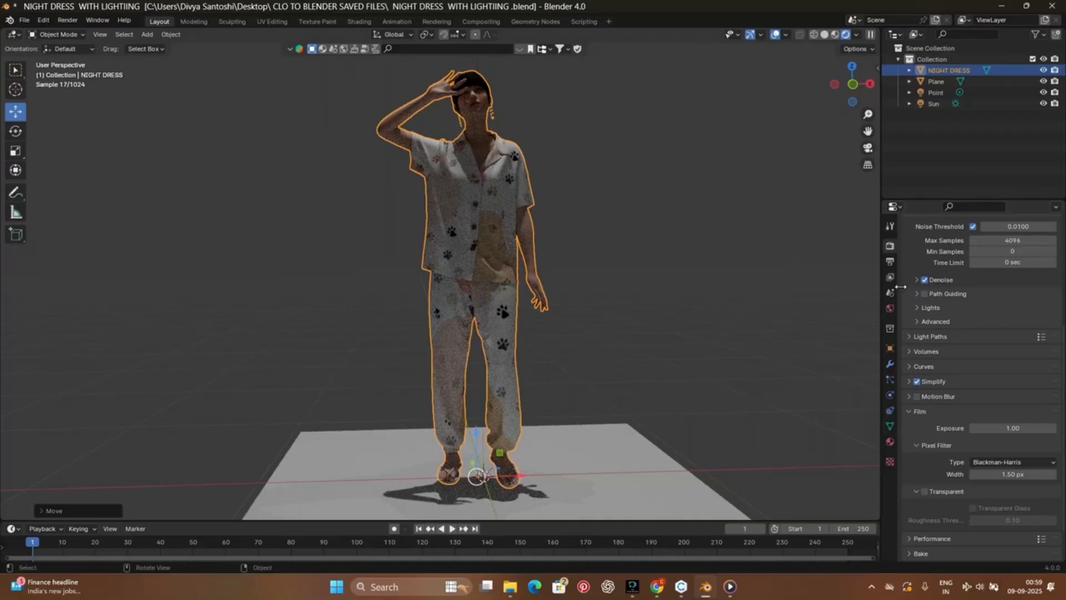
Step: Try an Environment Texture as the world background color and browse the Desktop folder for an image
click(891, 309)
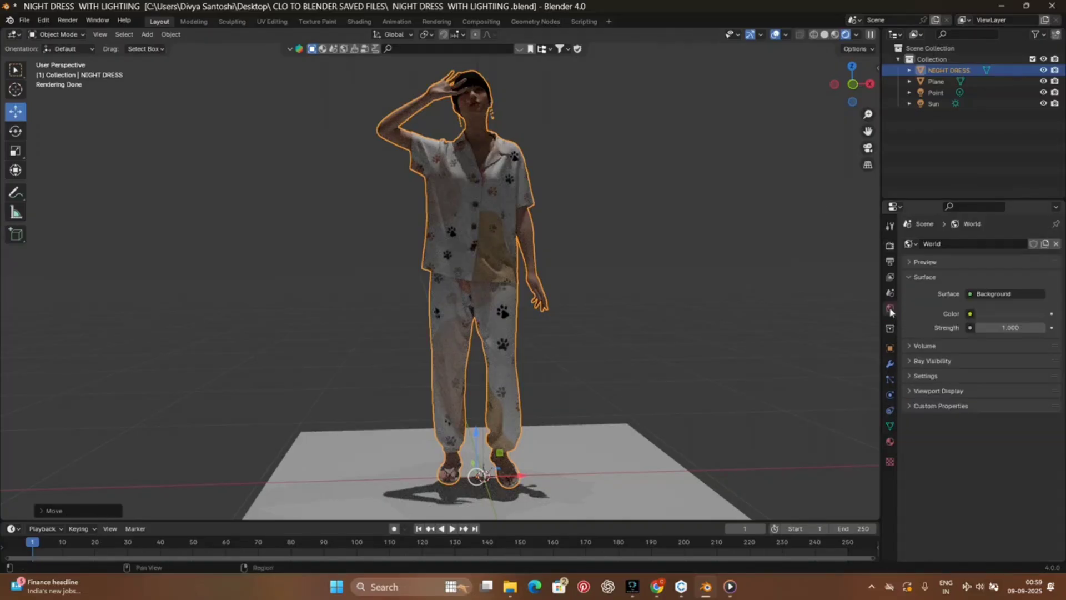
click(971, 315)
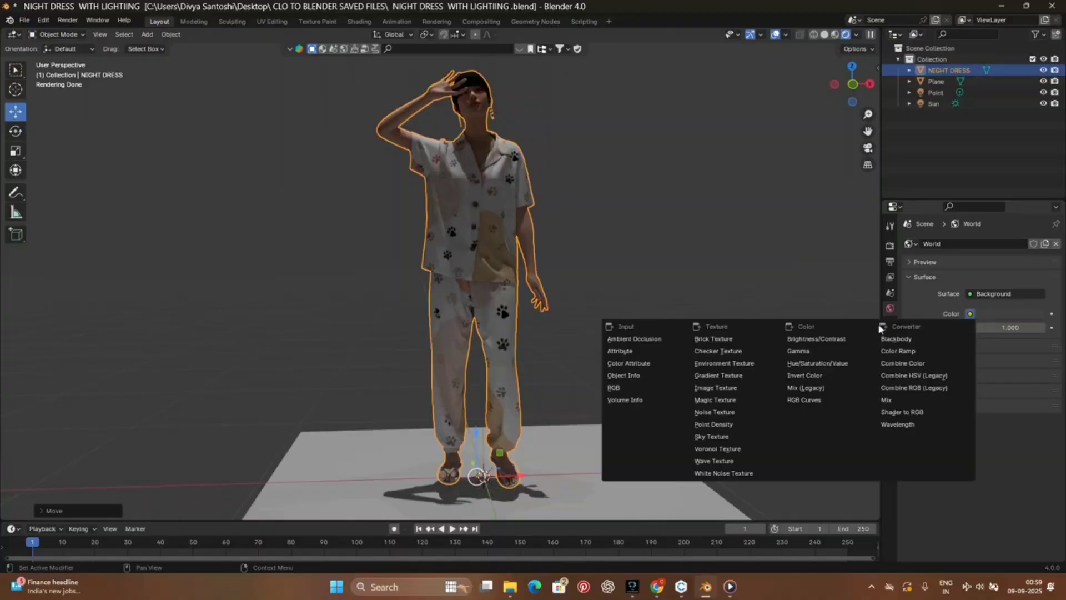
click(707, 363)
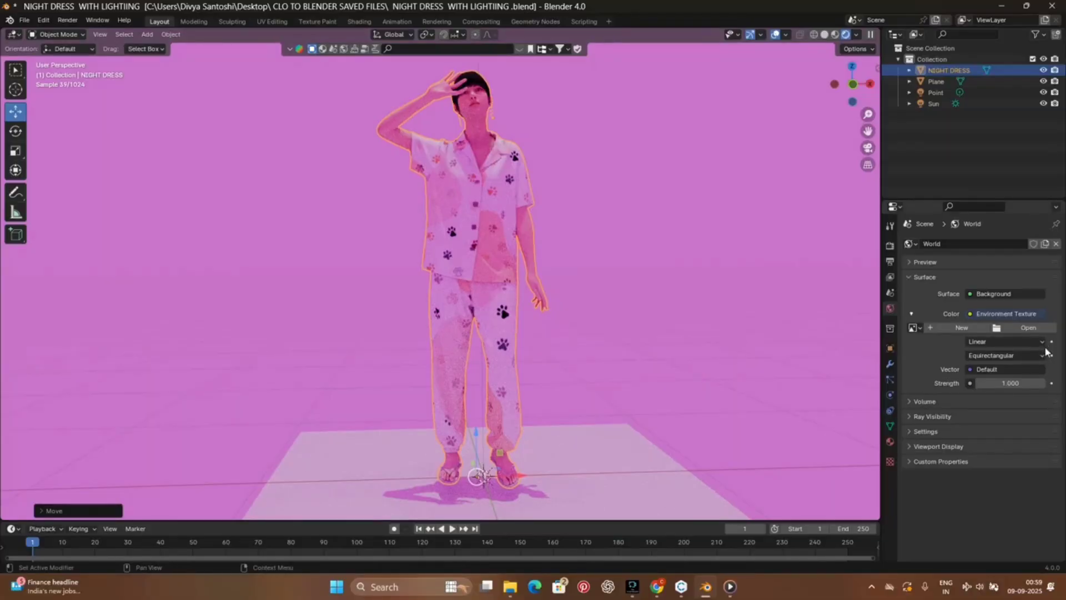
click(1039, 329)
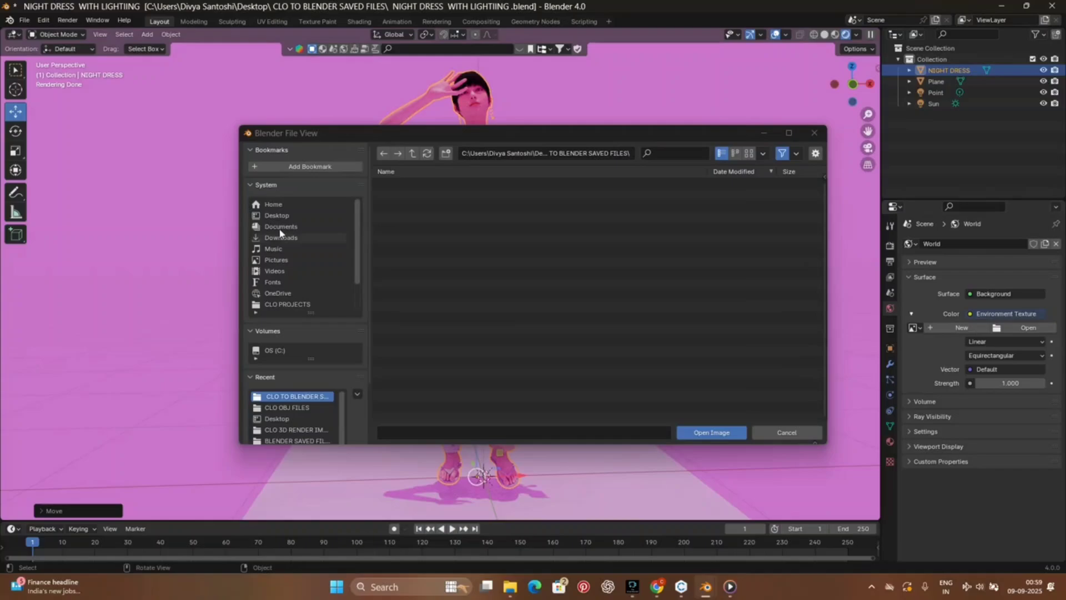
click(293, 216)
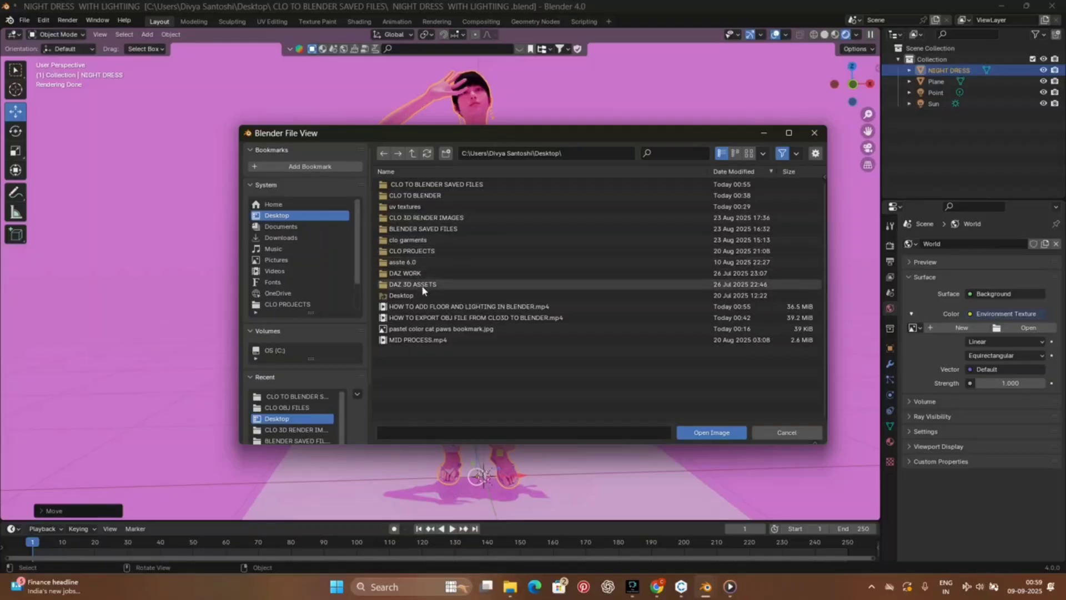
click(813, 135)
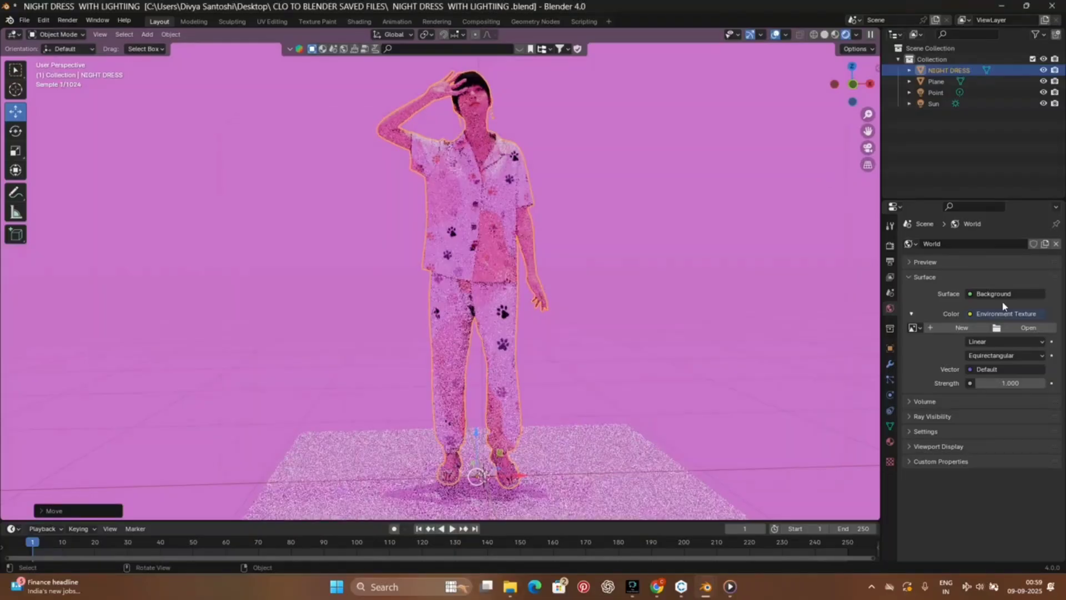
Step: Change the world background color input to RGB and darken it to a deep grey
click(970, 315)
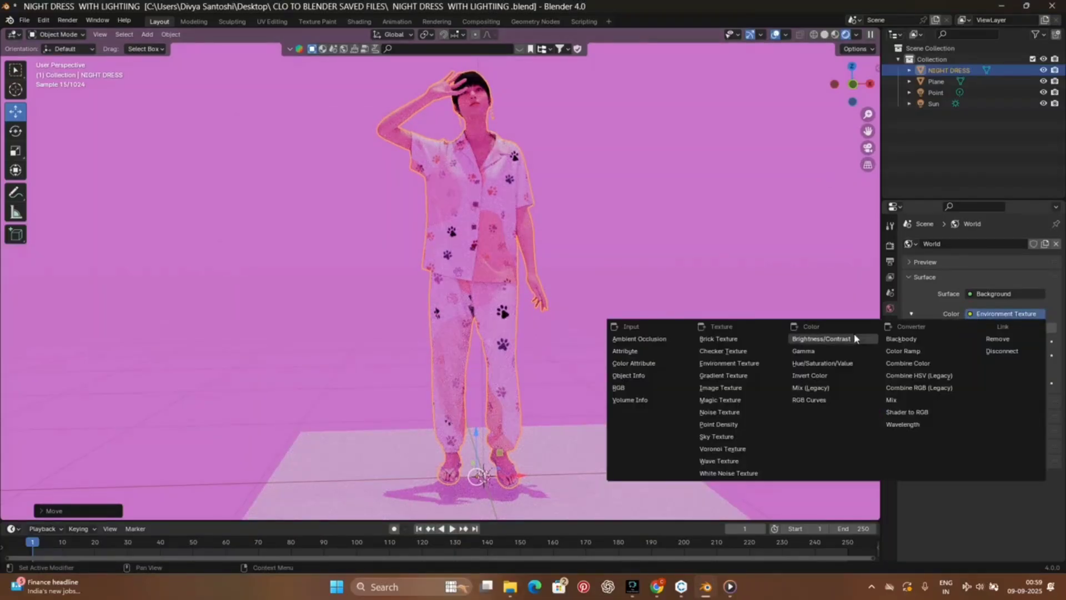
click(622, 387)
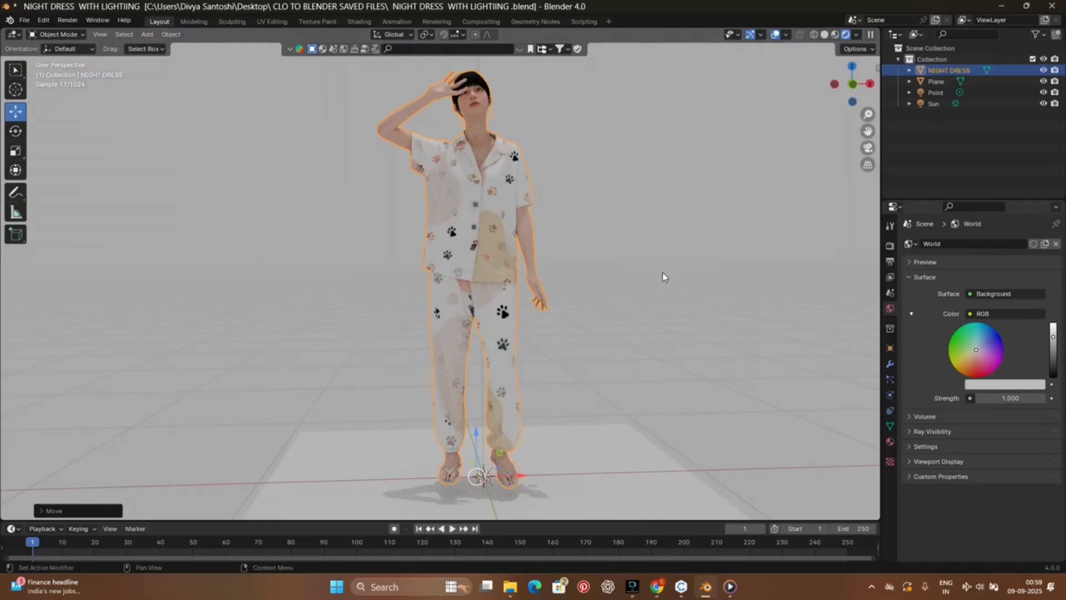
scroll(541, 321, up, 2)
scroll(542, 320, down, 2)
scroll(541, 321, down, 2)
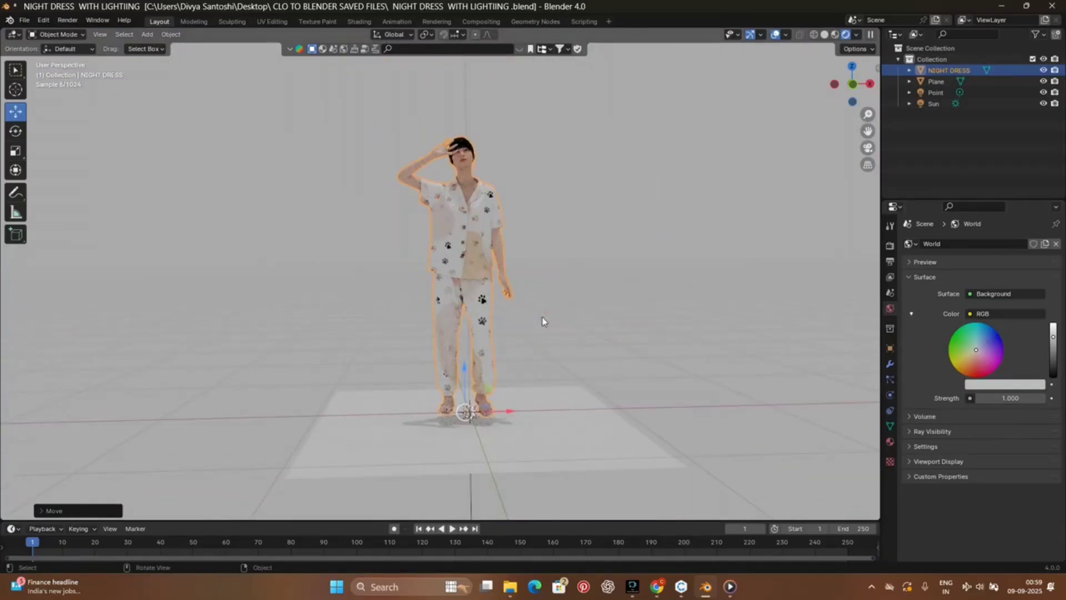
mouse_move(853, 85)
mouse_down()
mouse_move(800, 89)
mouse_move(870, 84)
mouse_up()
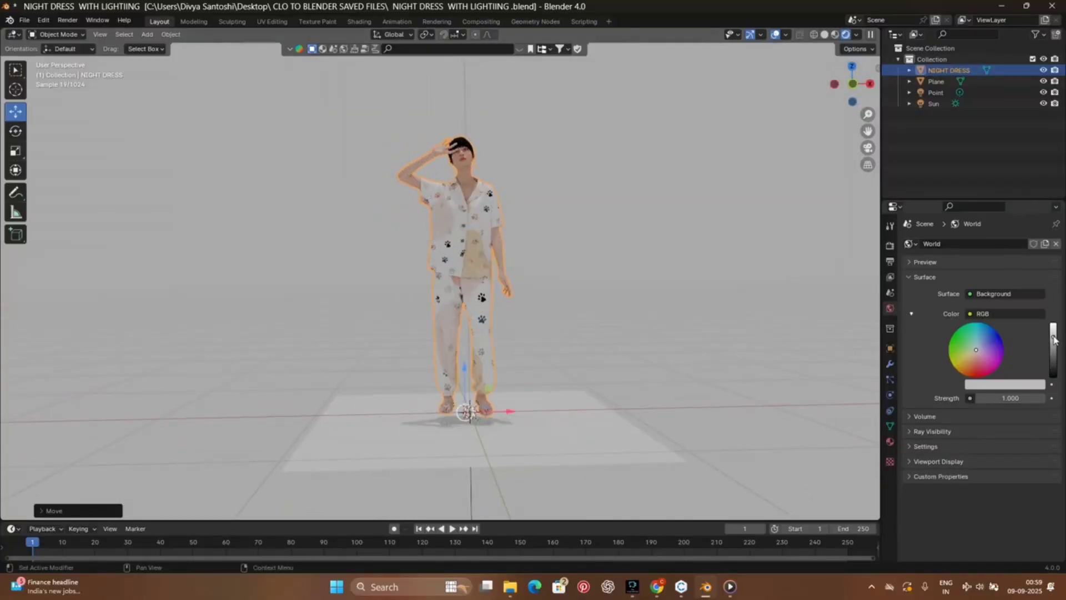
drag(1054, 340, 1054, 363)
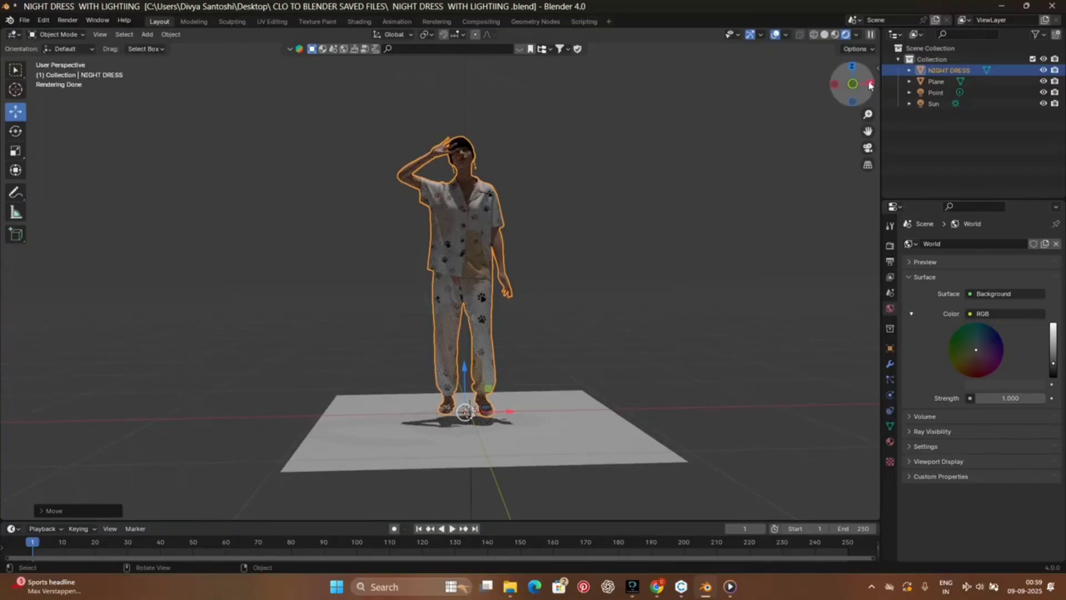
Step: Raise the floor plane slightly along Z until it meets the soles of the avatar's feet
drag(852, 83, 683, 84)
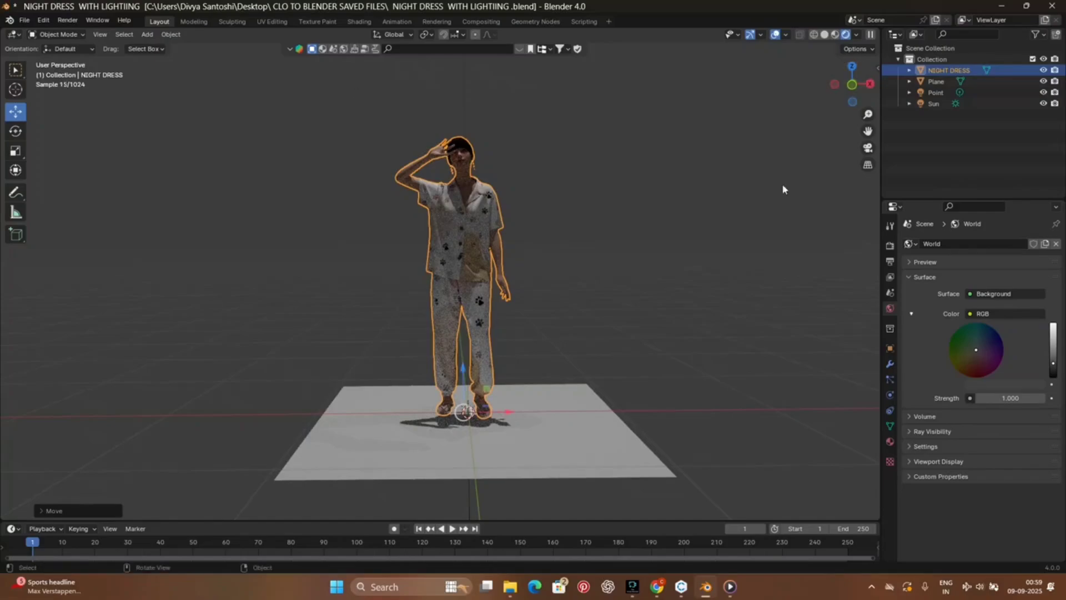
click(529, 465)
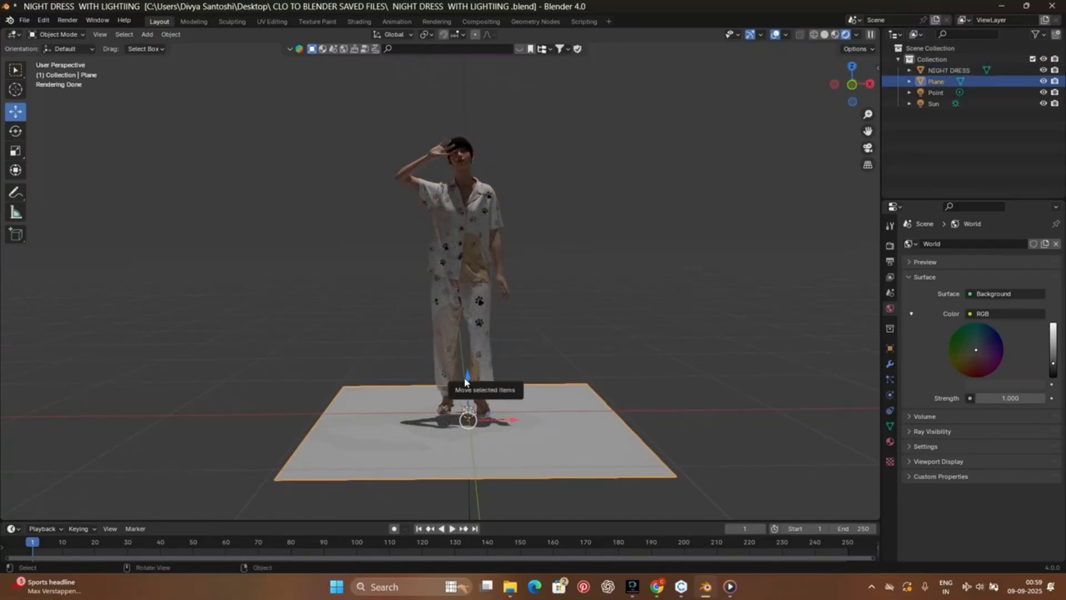
drag(465, 380, 464, 371)
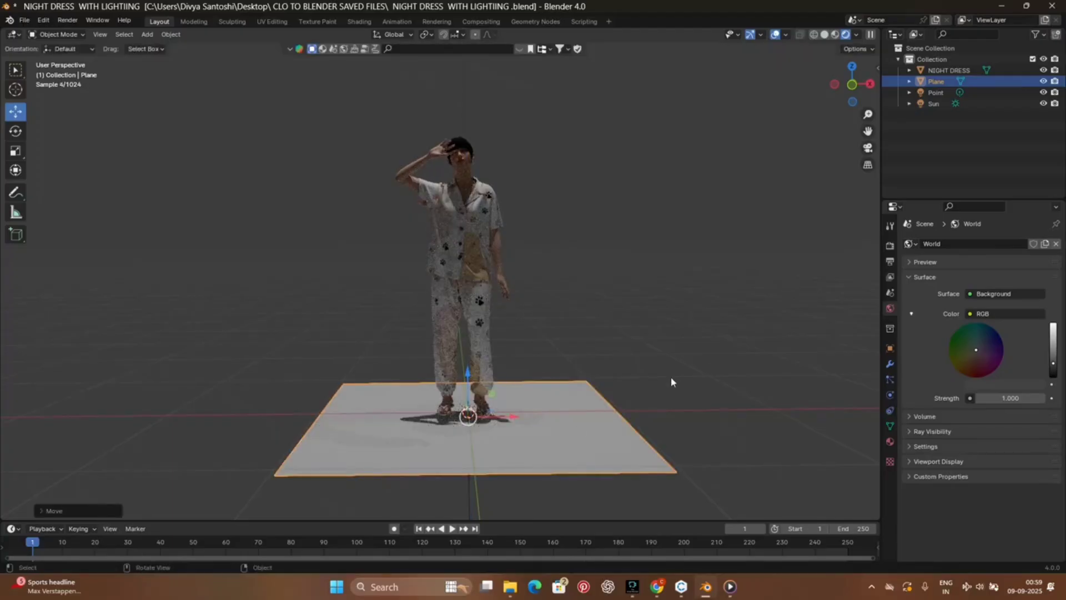
click(719, 362)
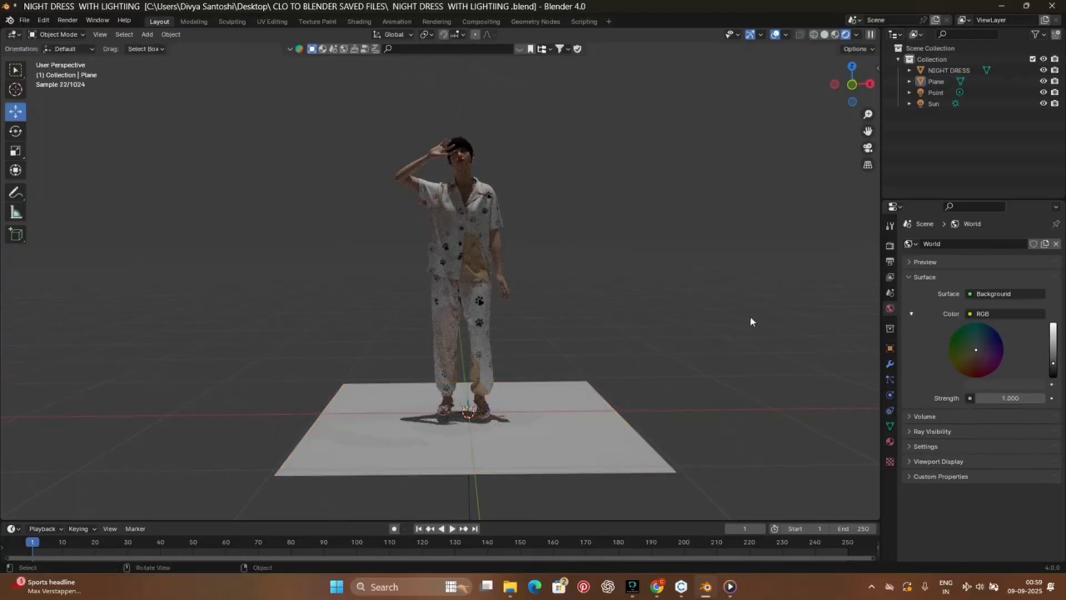
click(520, 441)
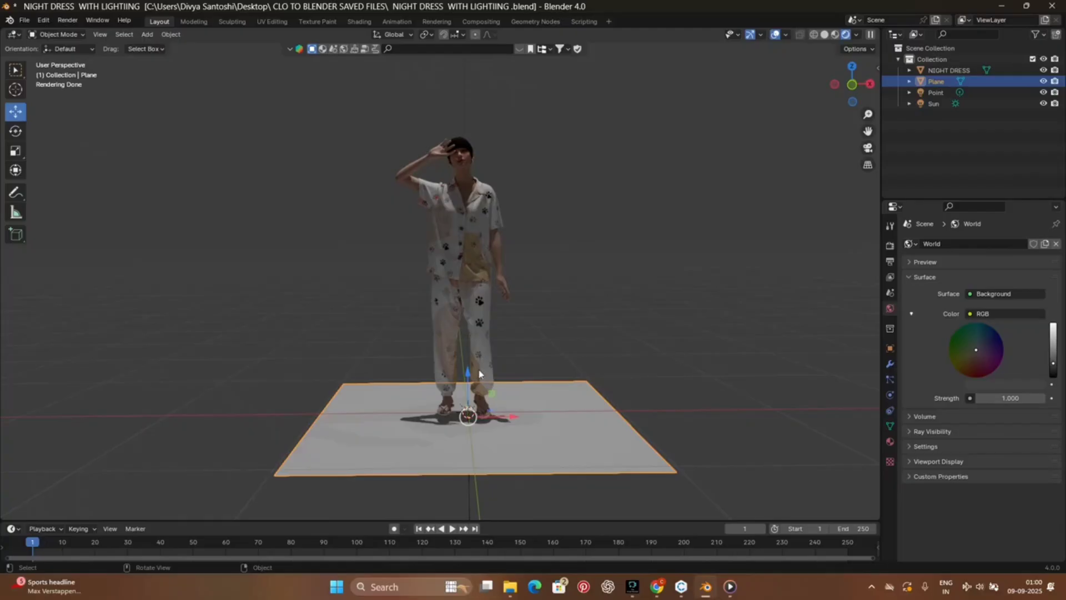
mouse_move(467, 375)
mouse_down()
mouse_move(465, 361)
mouse_move(469, 373)
mouse_up()
click(717, 453)
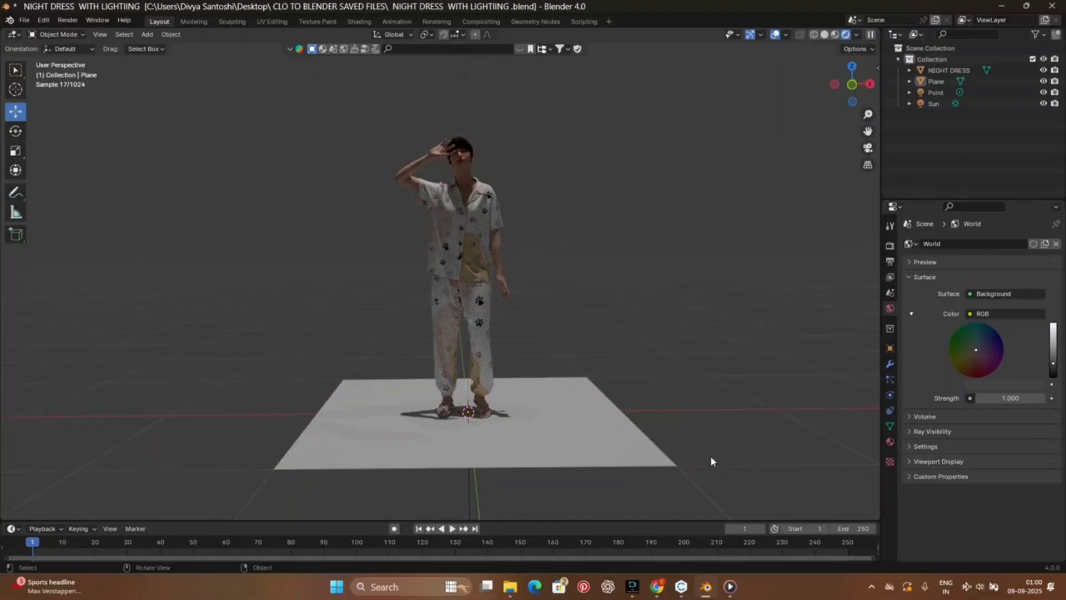
click(653, 461)
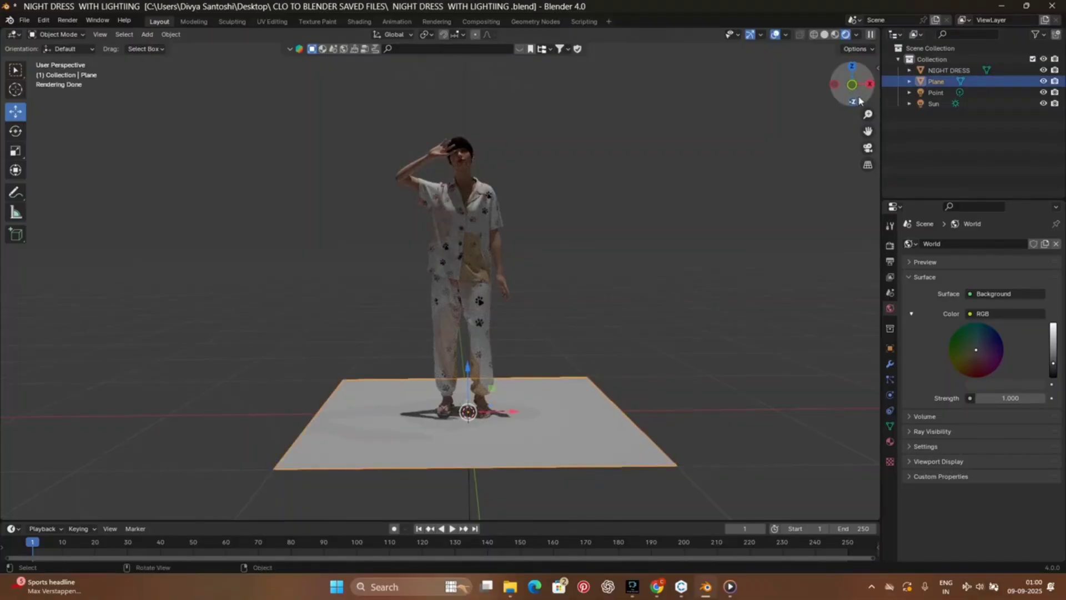
drag(852, 83, 645, 70)
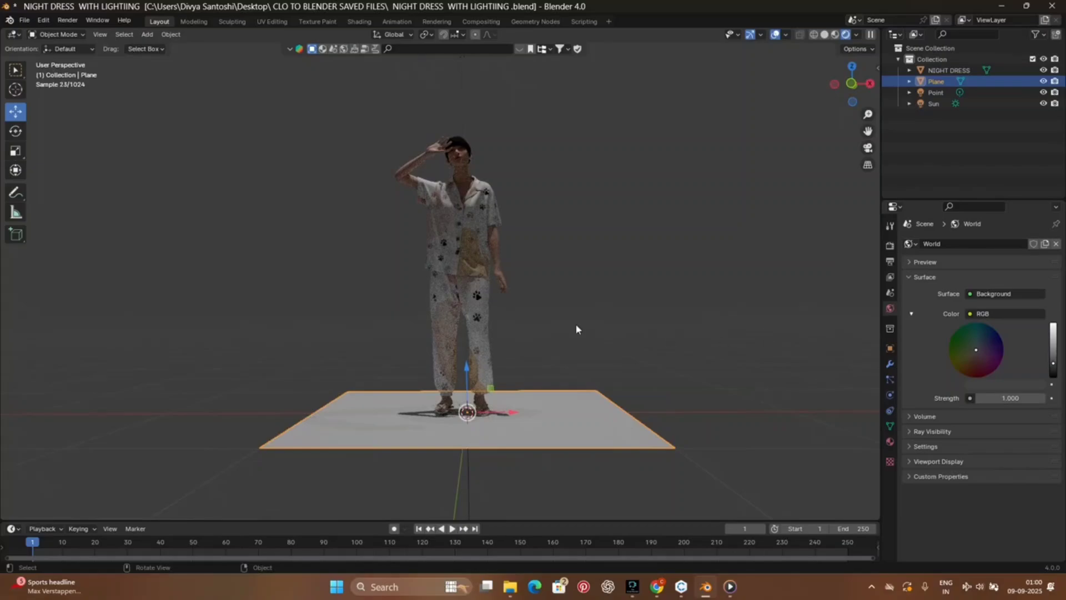
scroll(575, 324, up, 4)
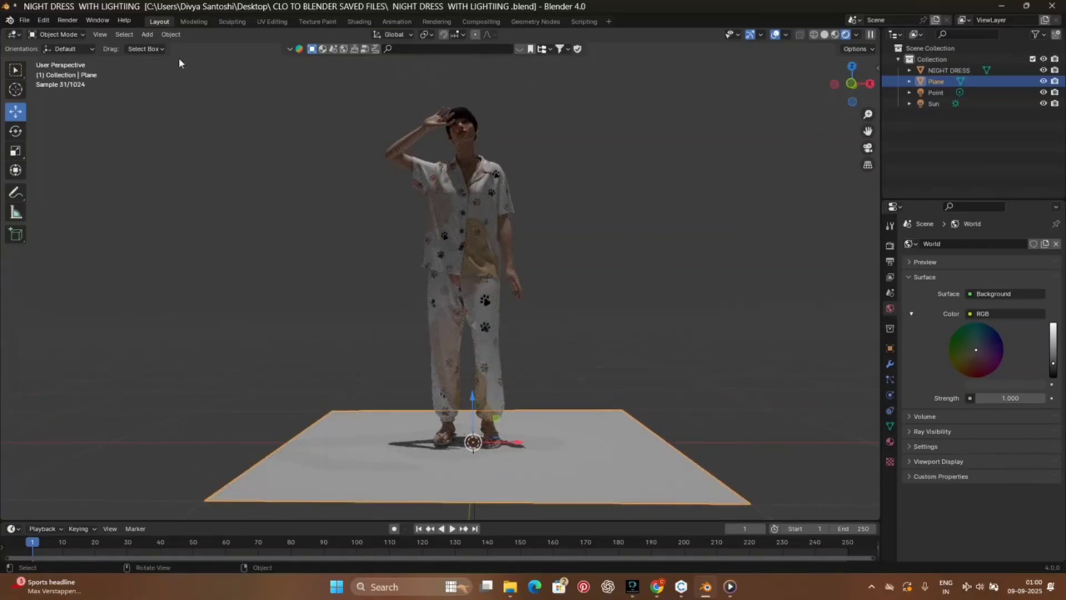
Step: Add a camera to the scene and view it from the side behind the avatar
click(147, 34)
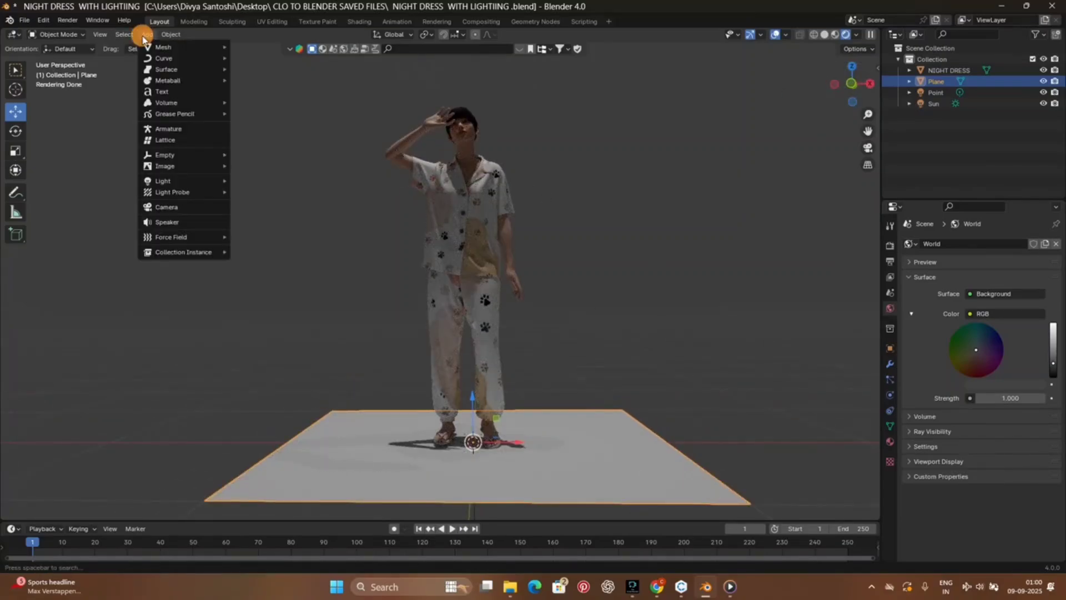
click(183, 208)
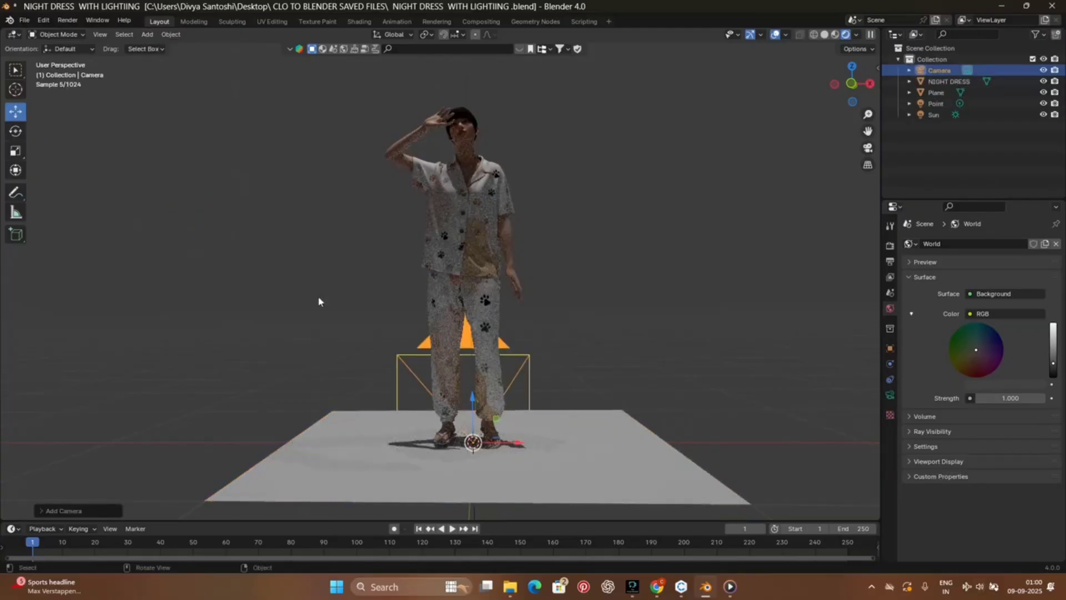
drag(852, 83, 625, 383)
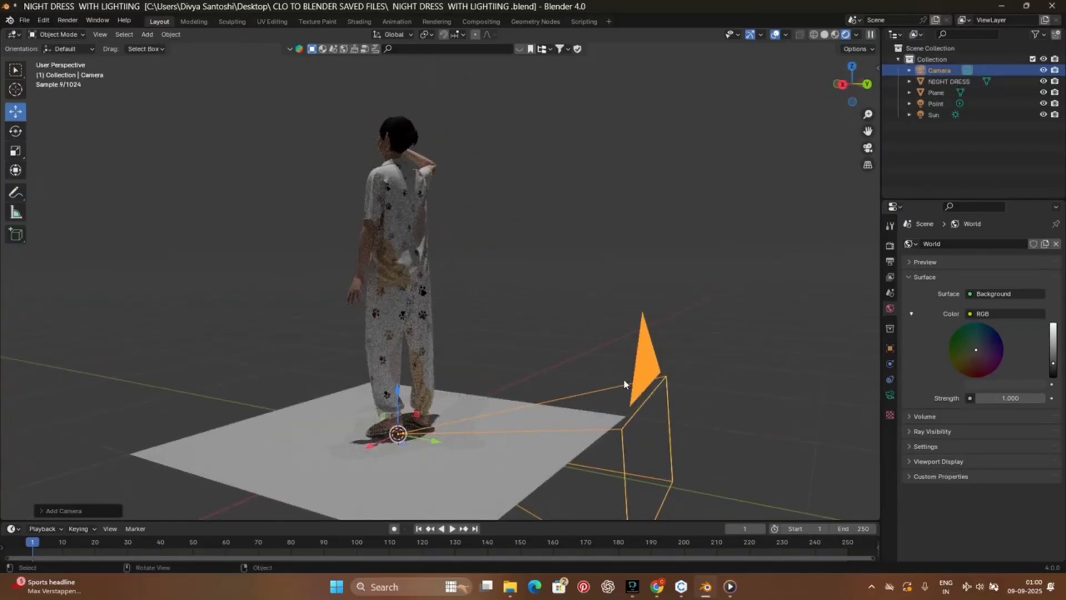
Step: Set the output resolution to a portrait format of 1080 px in X and 1920 px in Y
click(890, 245)
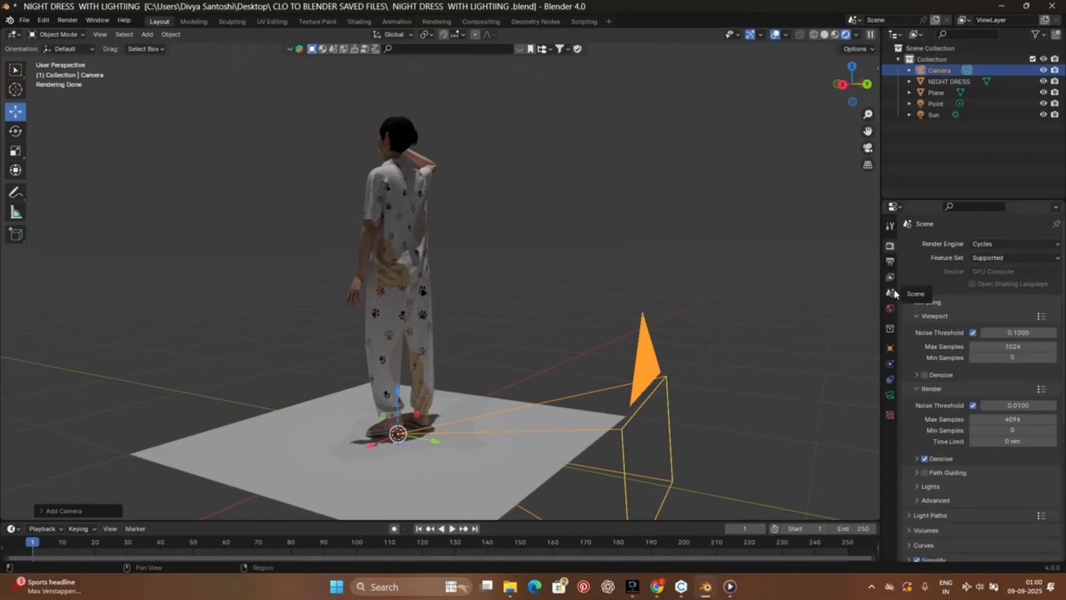
click(891, 260)
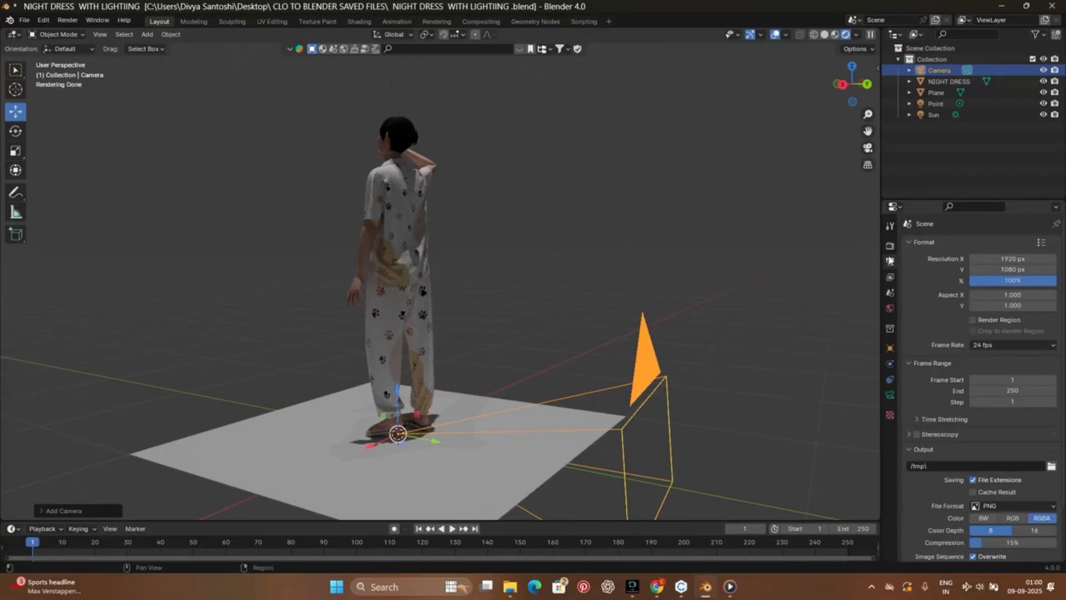
click(1006, 260)
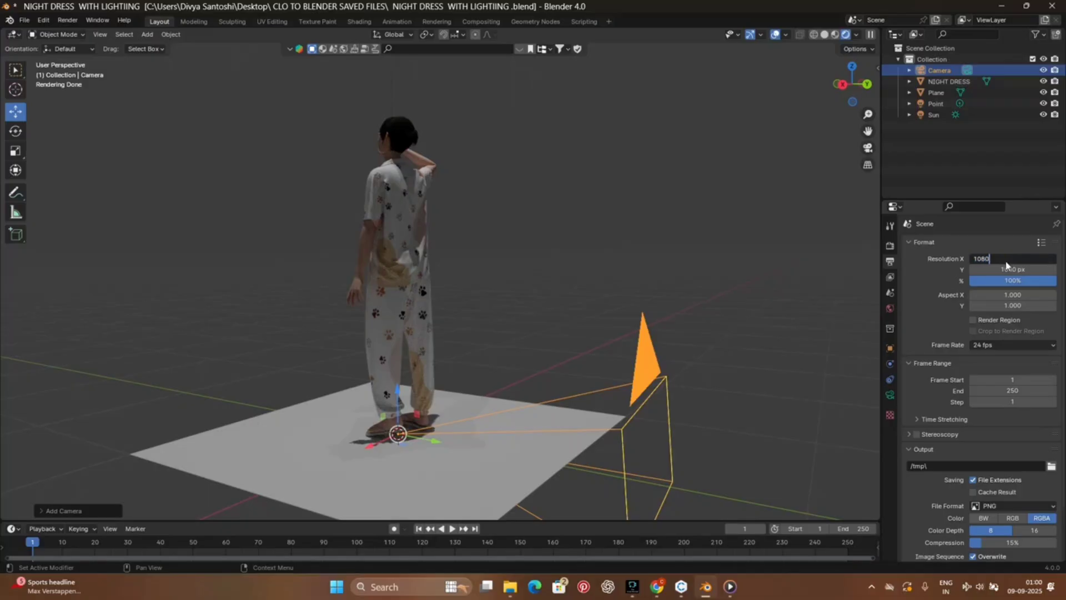
key(Return)
click(1018, 269)
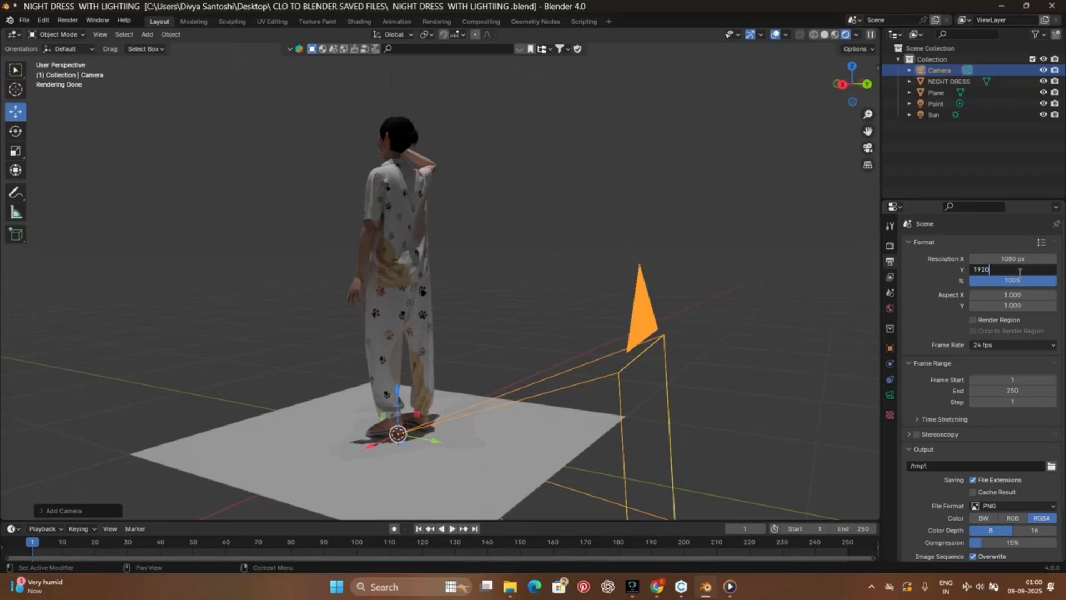
key(Return)
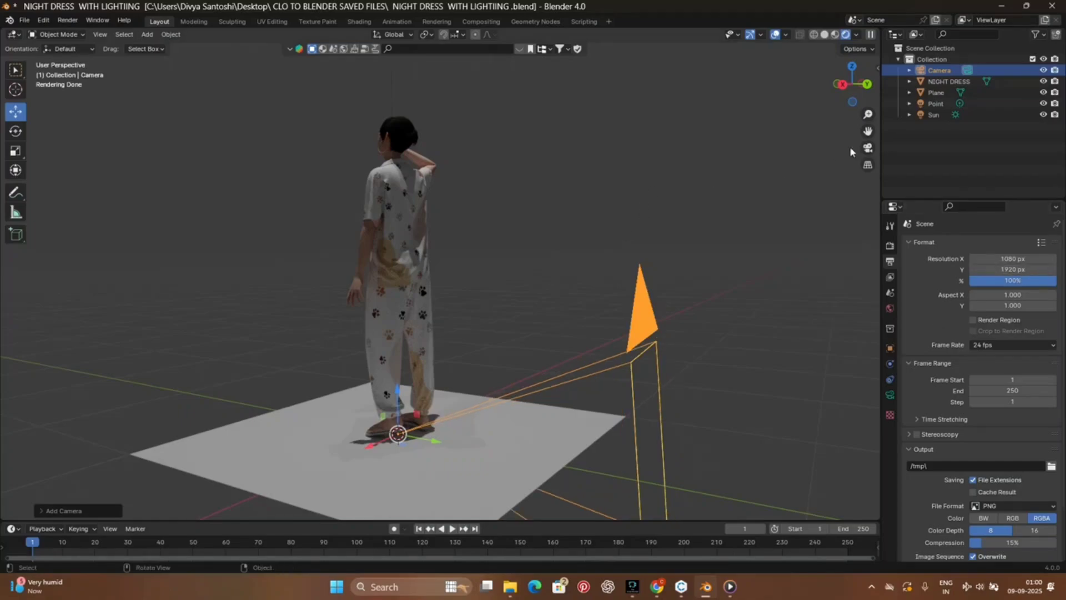
Step: Move the camera along Y to the front of the avatar and raise it to body height
drag(845, 89, 907, 90)
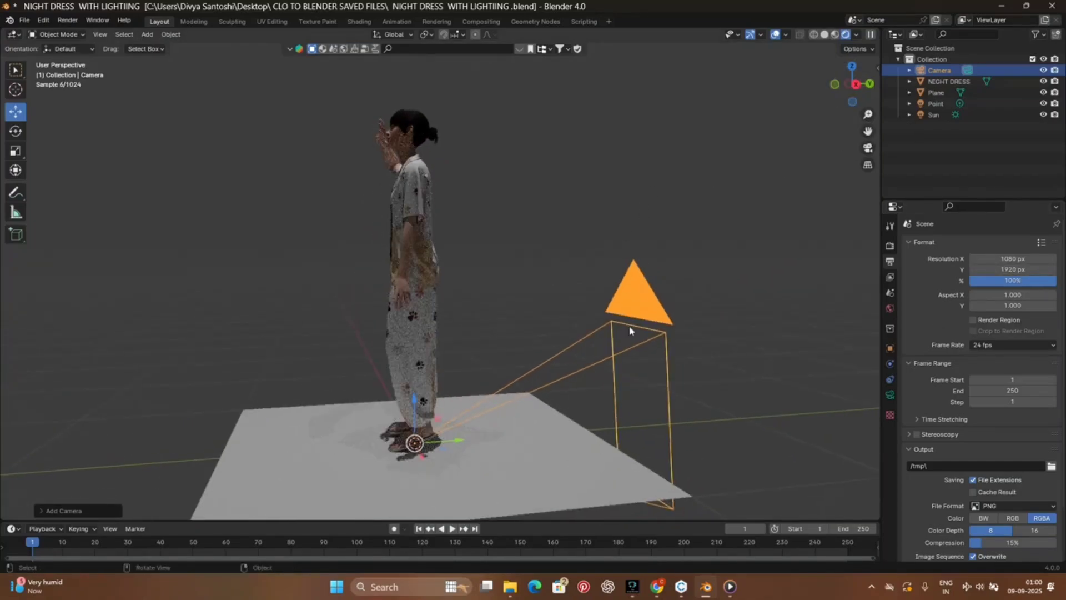
drag(459, 440, 33, 471)
scroll(632, 236, up, 3)
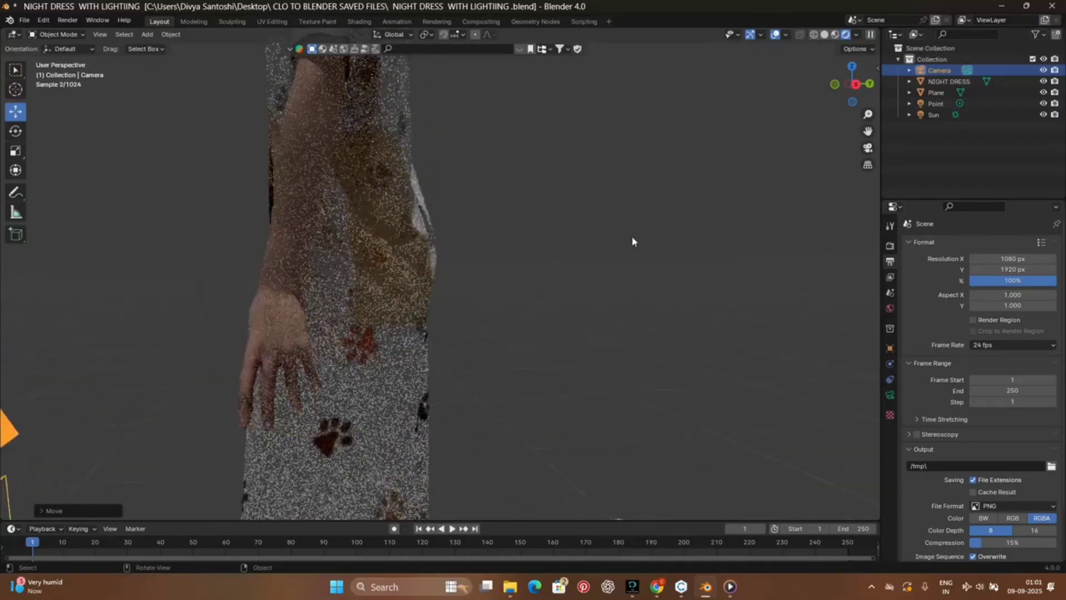
scroll(632, 236, down, 8)
drag(857, 111, 484, 294)
drag(393, 299, 441, 267)
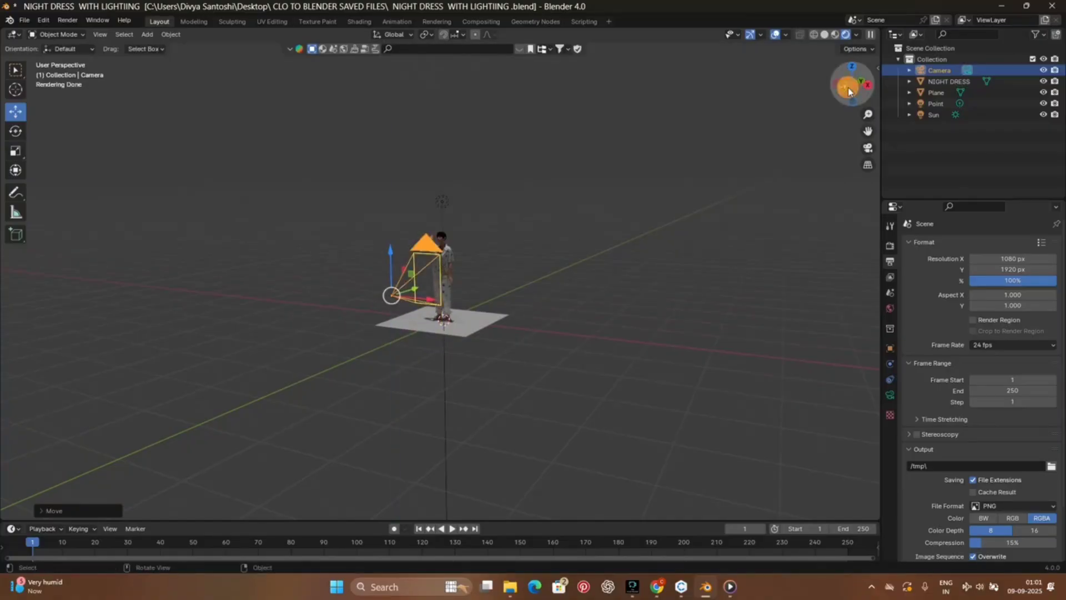
drag(848, 90, 890, 87)
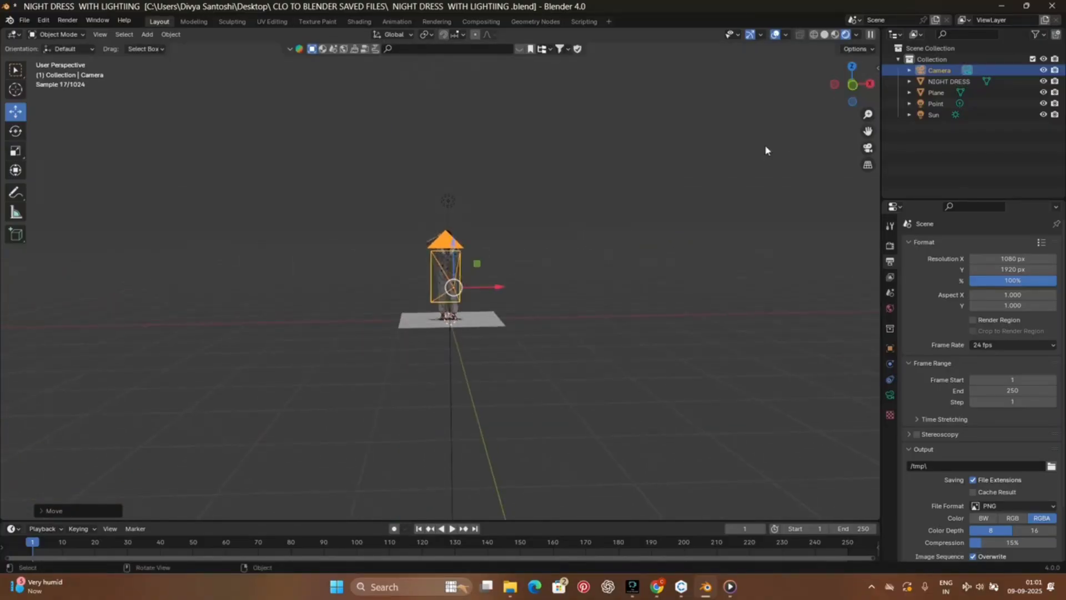
Step: Check how the camera frames the avatar, and view the camera and avatar from the side
scroll(458, 290, up, 3)
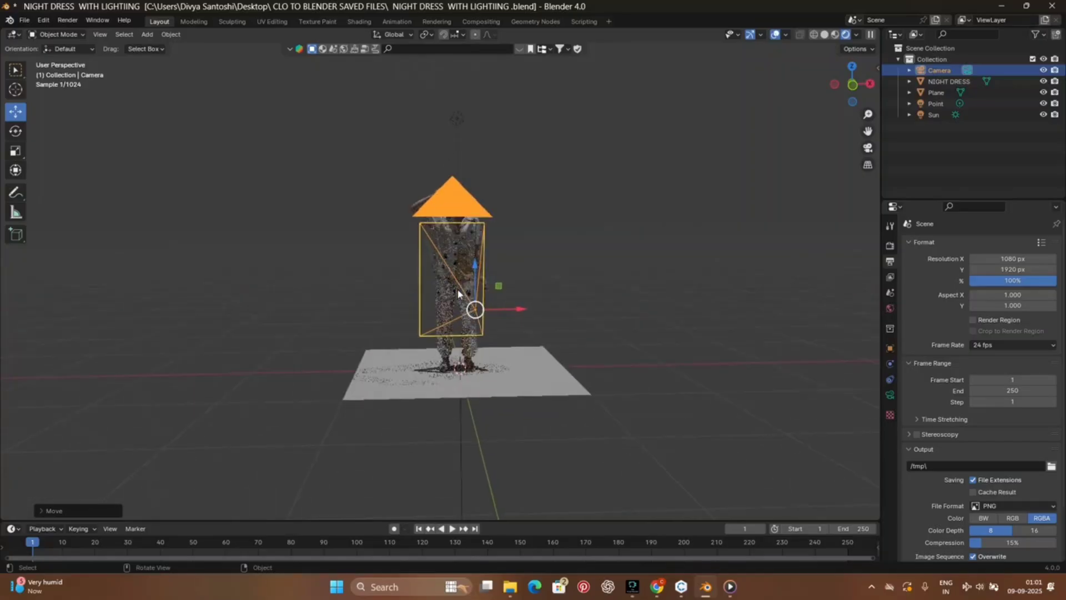
click(868, 148)
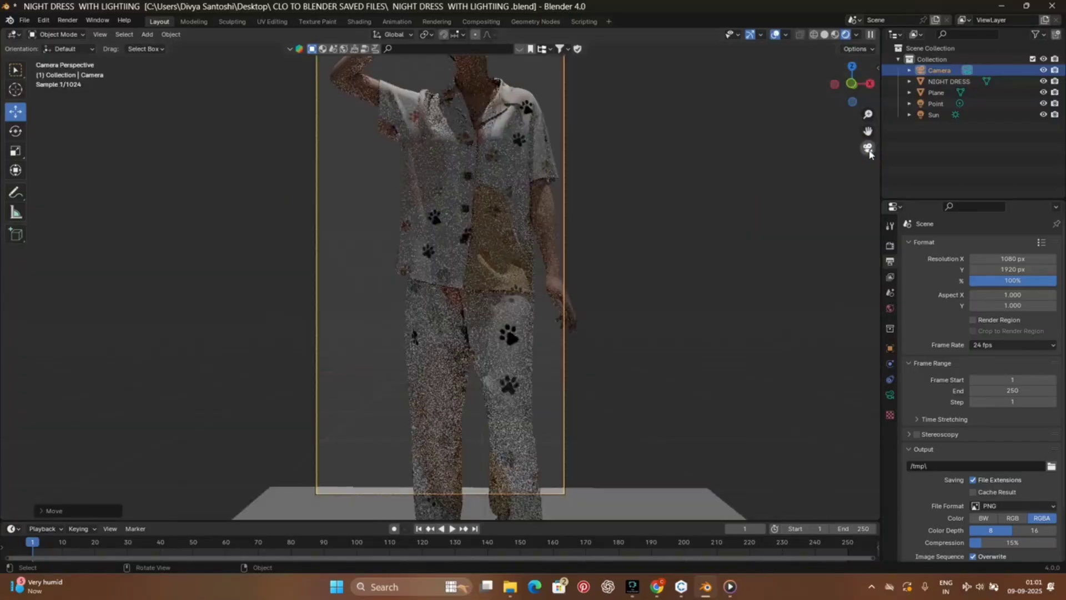
scroll(509, 305, up, 3)
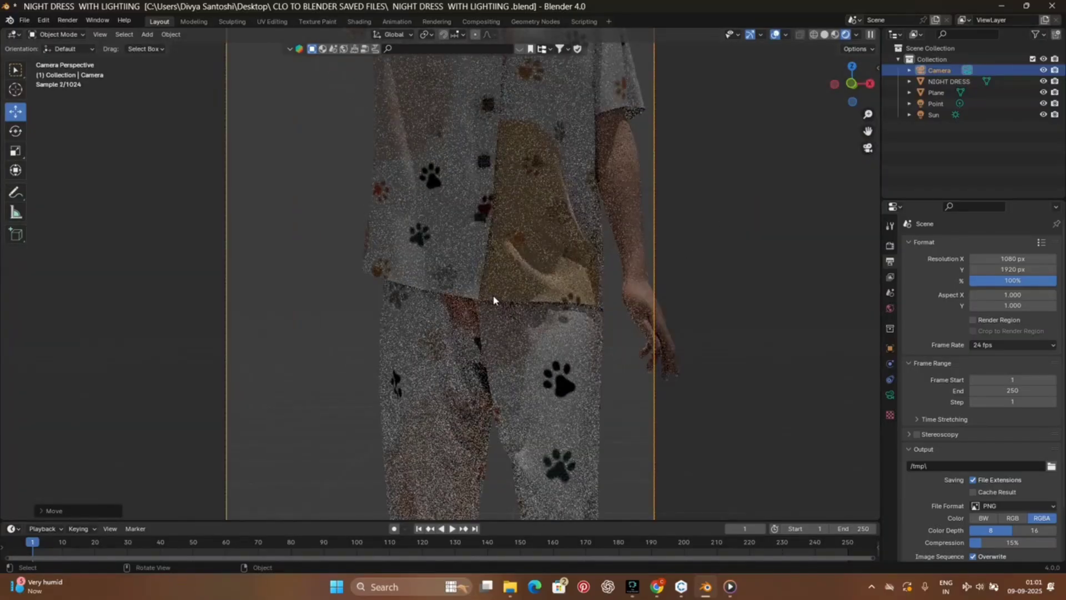
scroll(578, 287, down, 5)
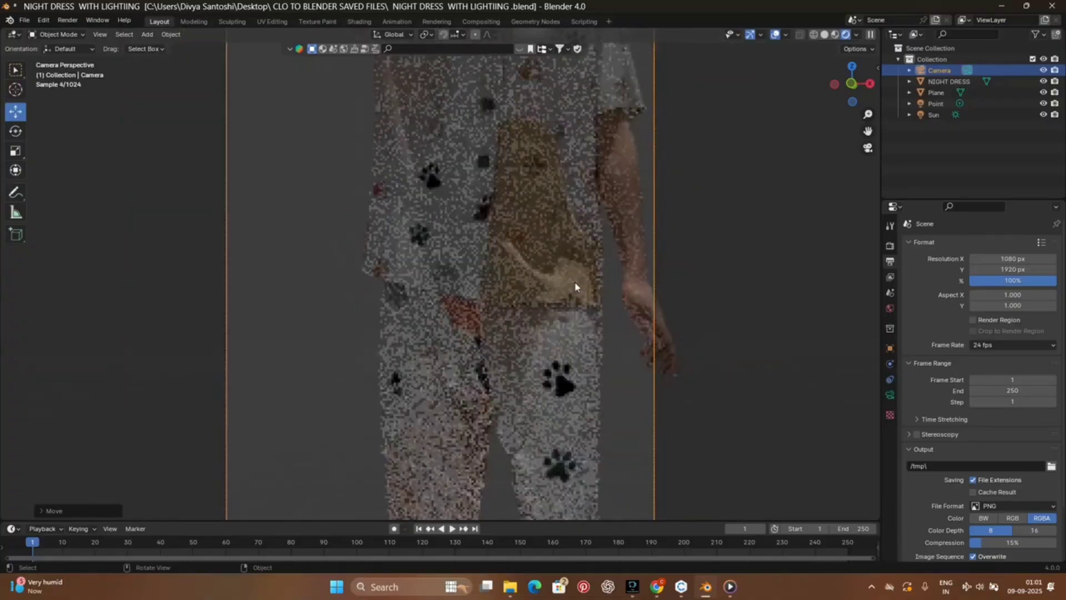
drag(859, 100, 752, 100)
scroll(460, 261, up, 4)
scroll(459, 259, down, 6)
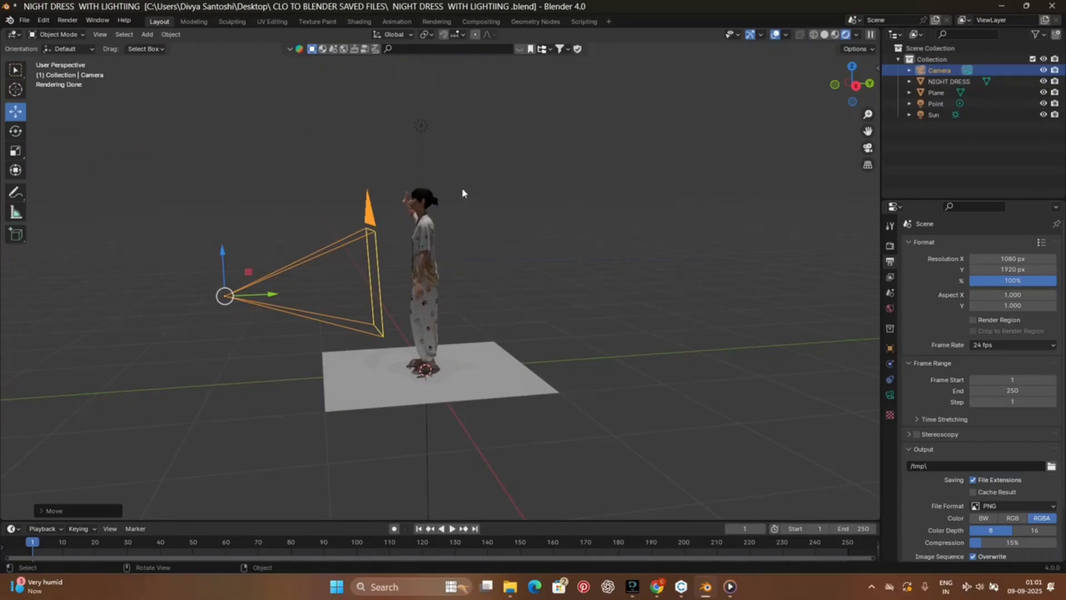
Step: Add a Texture Paint workspace and change its image editor area to a 3D Viewport
click(610, 22)
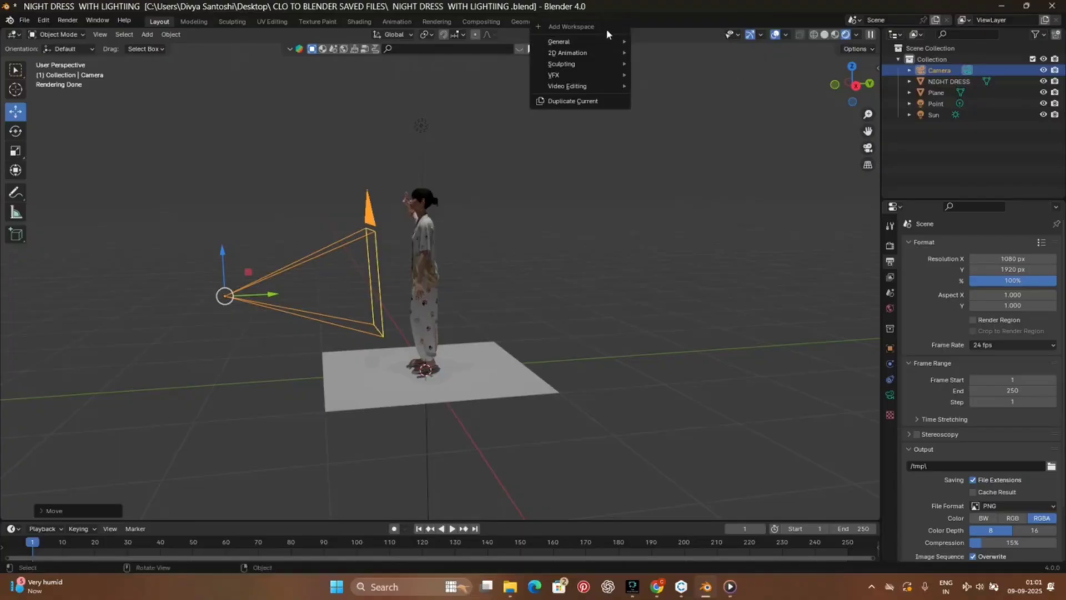
click(601, 43)
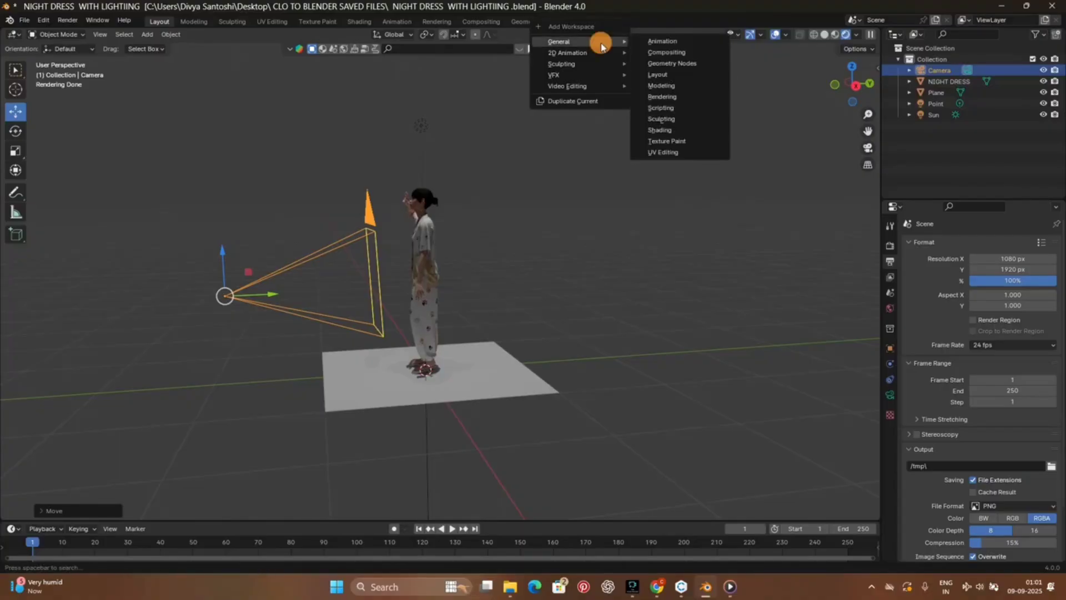
click(656, 140)
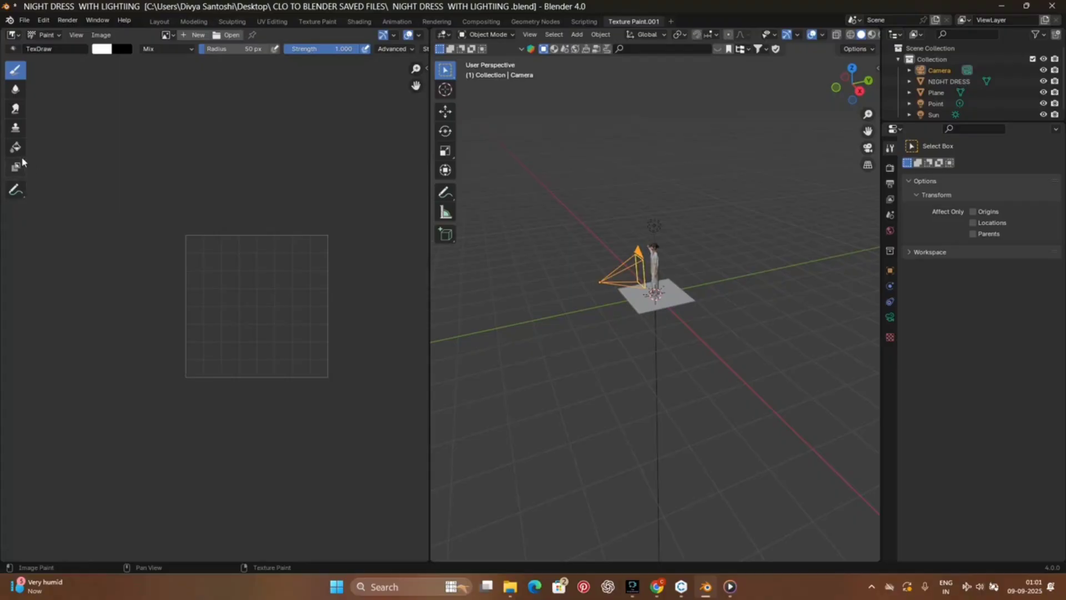
click(13, 40)
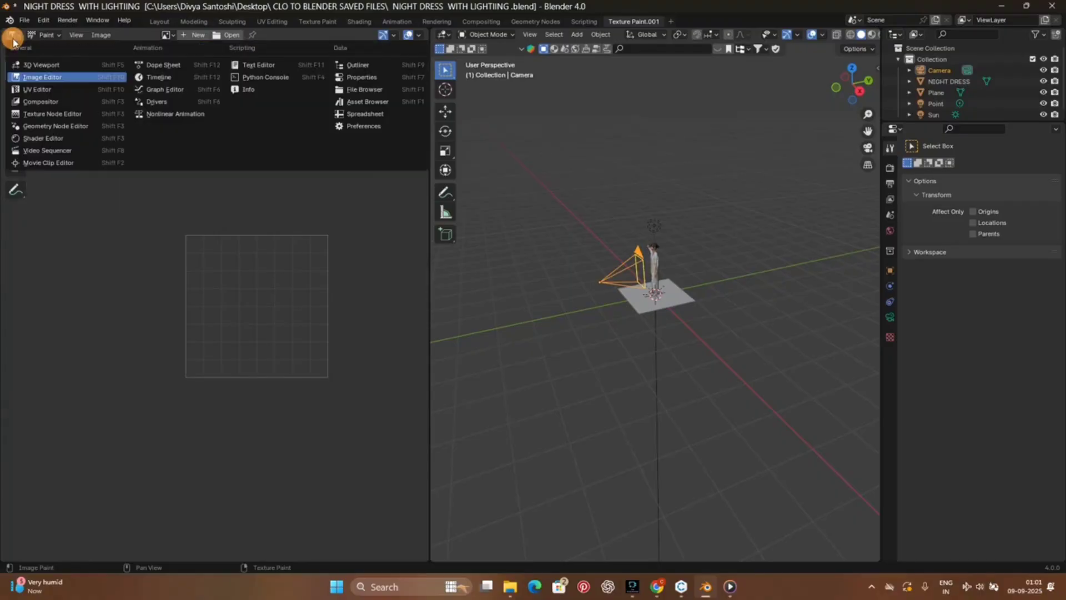
click(37, 65)
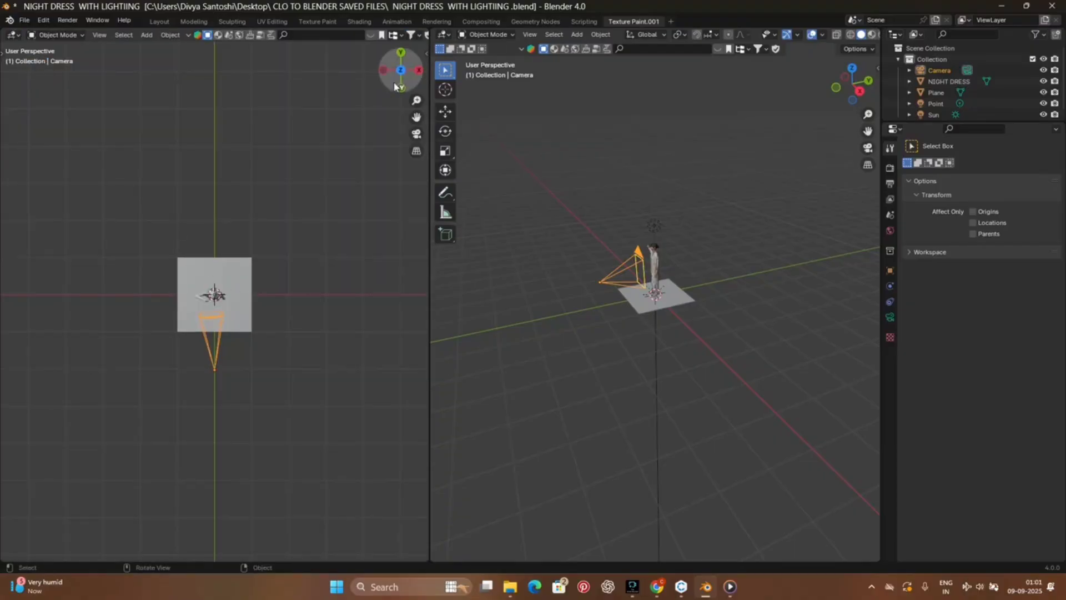
Step: Set the new viewport to rendered shading and show the scene through the camera in it
drag(399, 66, 381, 96)
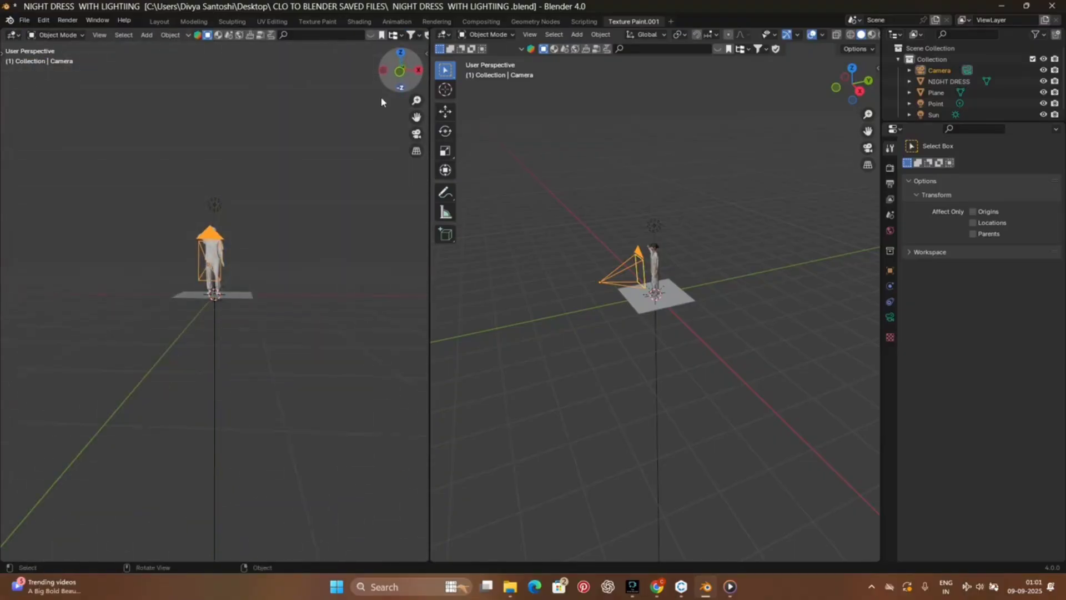
scroll(220, 249, up, 5)
scroll(220, 249, up, 2)
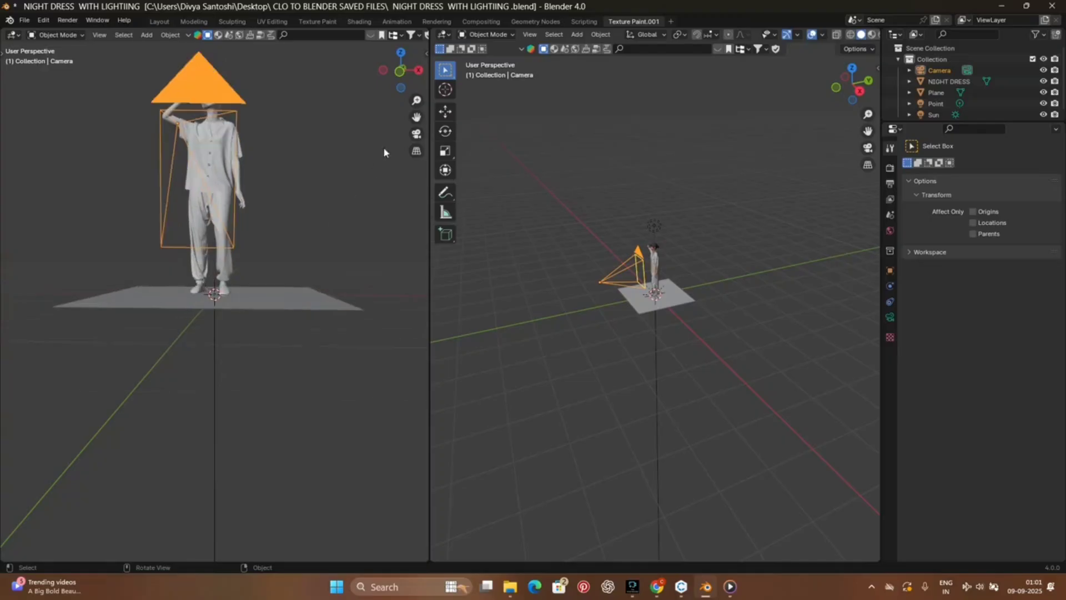
drag(416, 118, 429, 201)
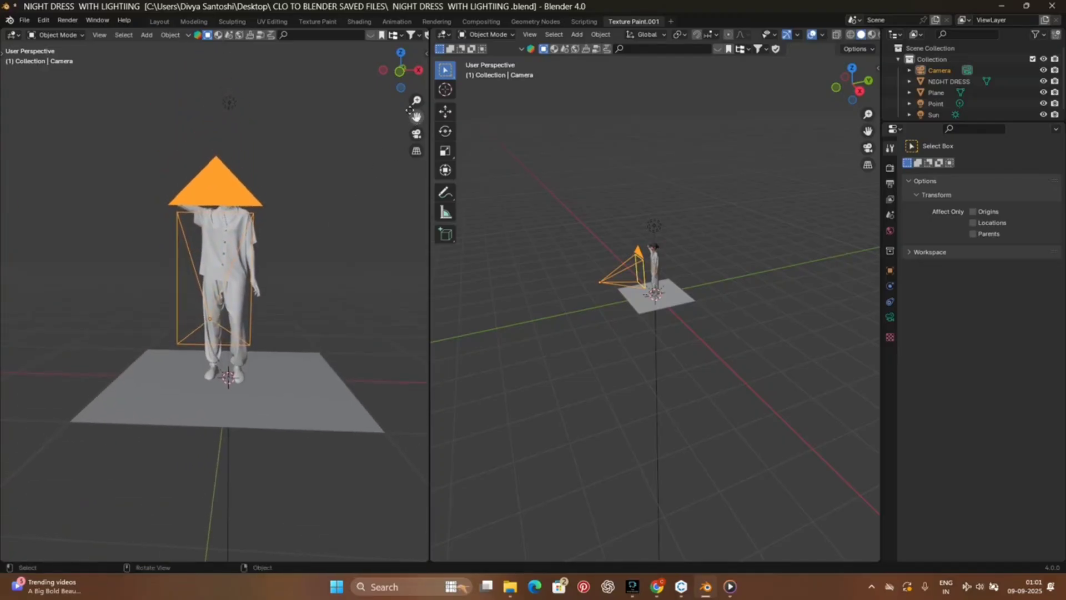
scroll(405, 38, down, 10)
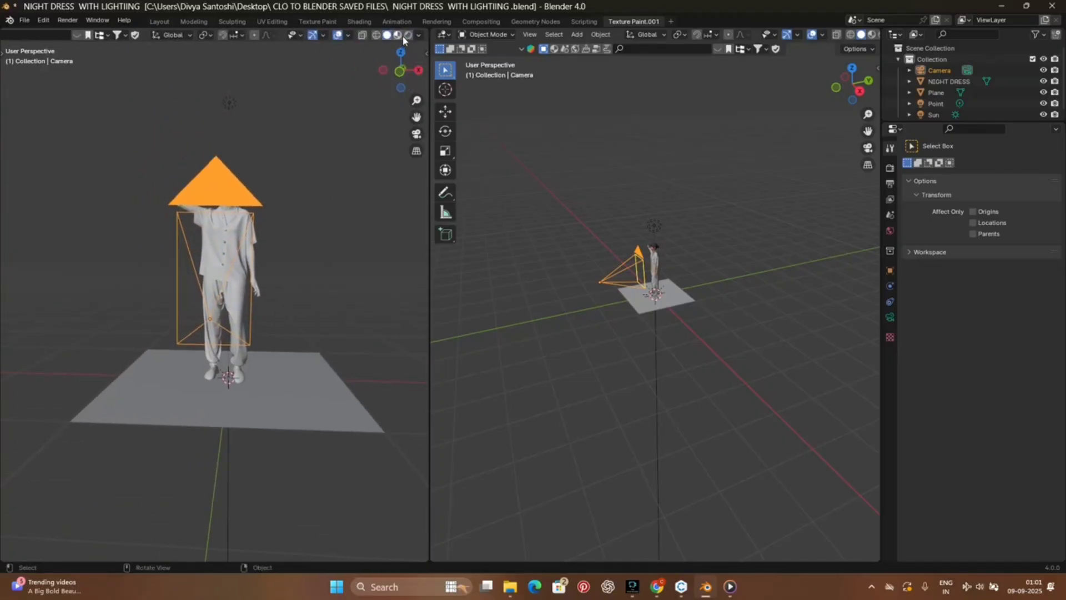
click(408, 35)
scroll(275, 235, down, 2)
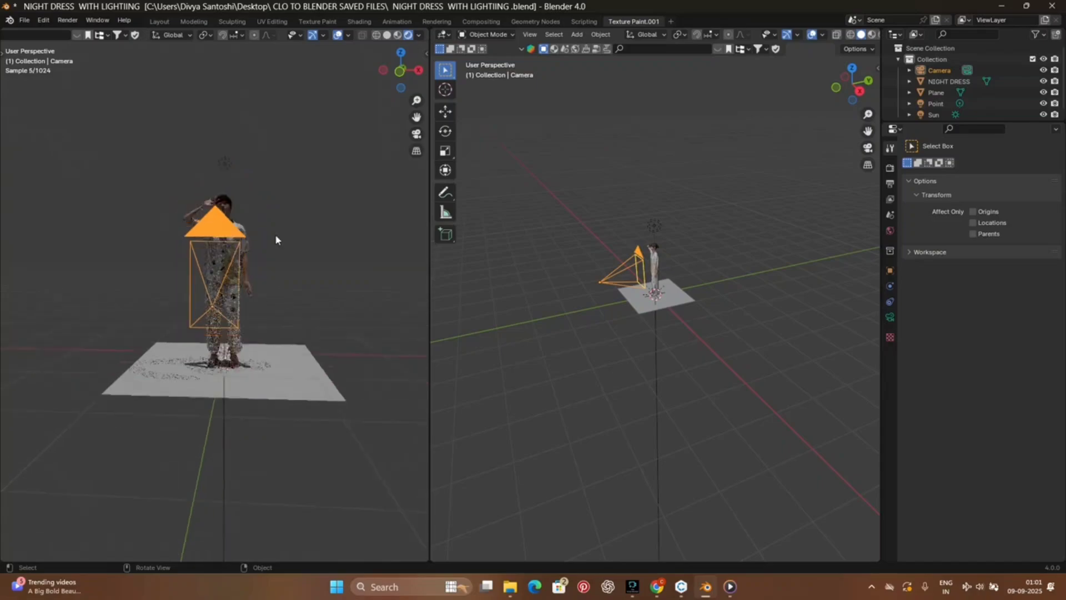
scroll(195, 264, up, 5)
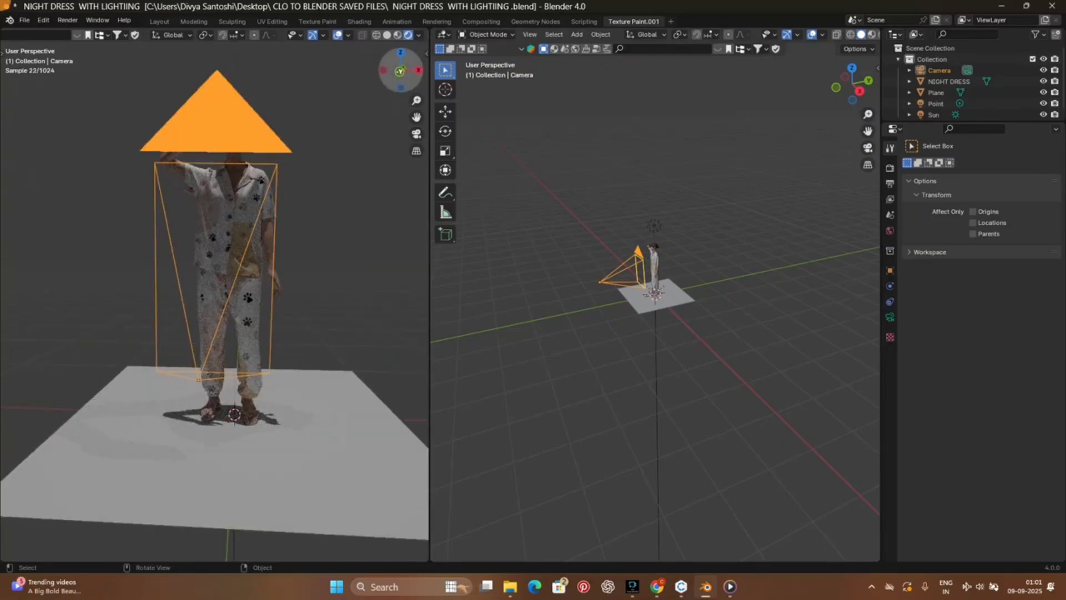
drag(399, 70, 389, 73)
click(416, 134)
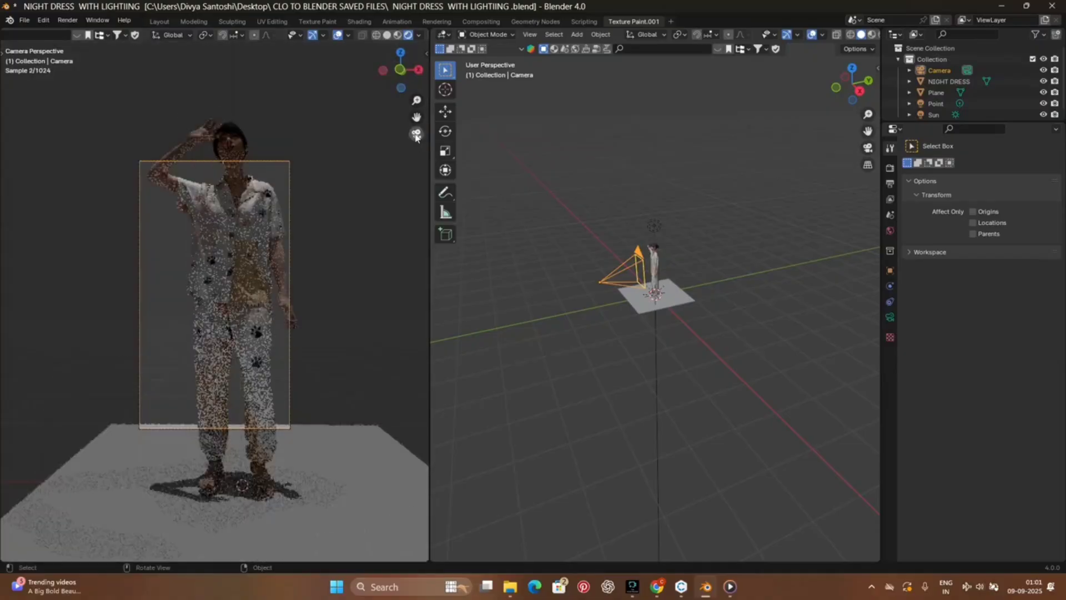
Step: Move the camera back along Y, away from the avatar, to fit more of the figure in the frame
scroll(602, 287, up, 8)
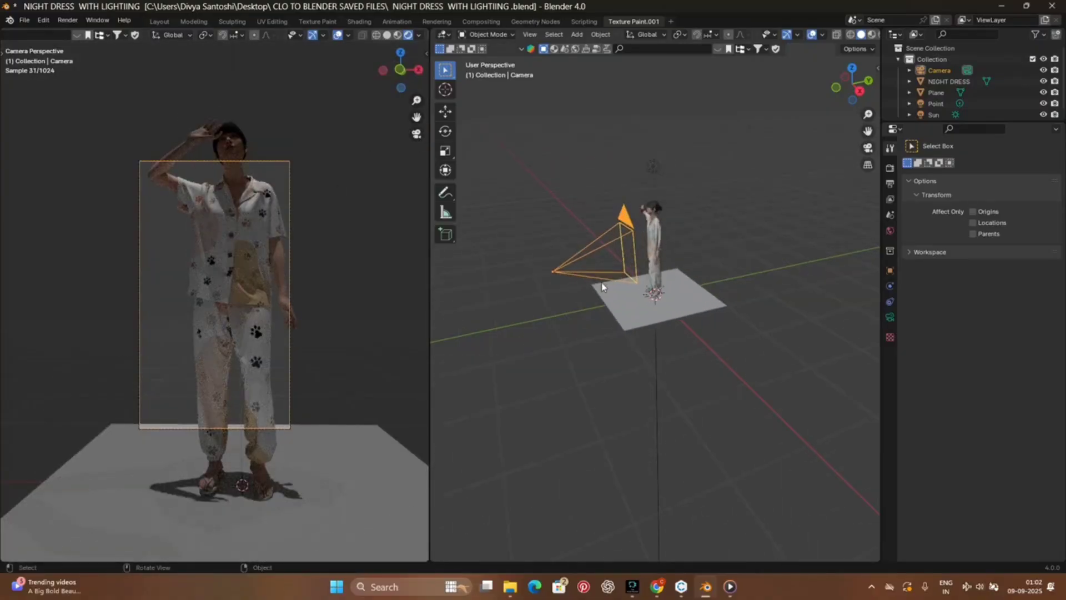
drag(867, 130, 951, 191)
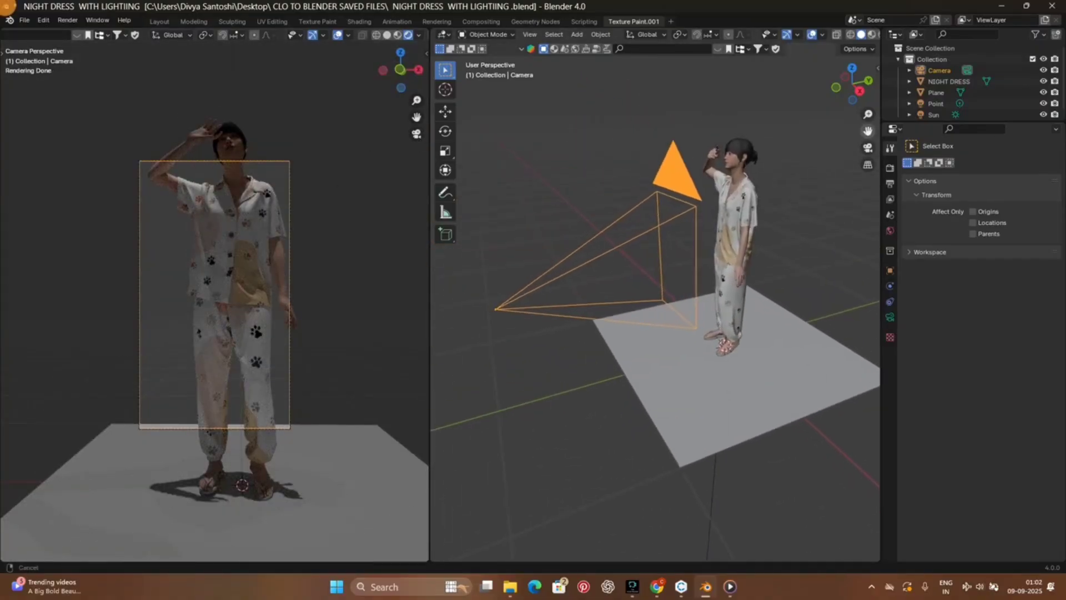
click(676, 191)
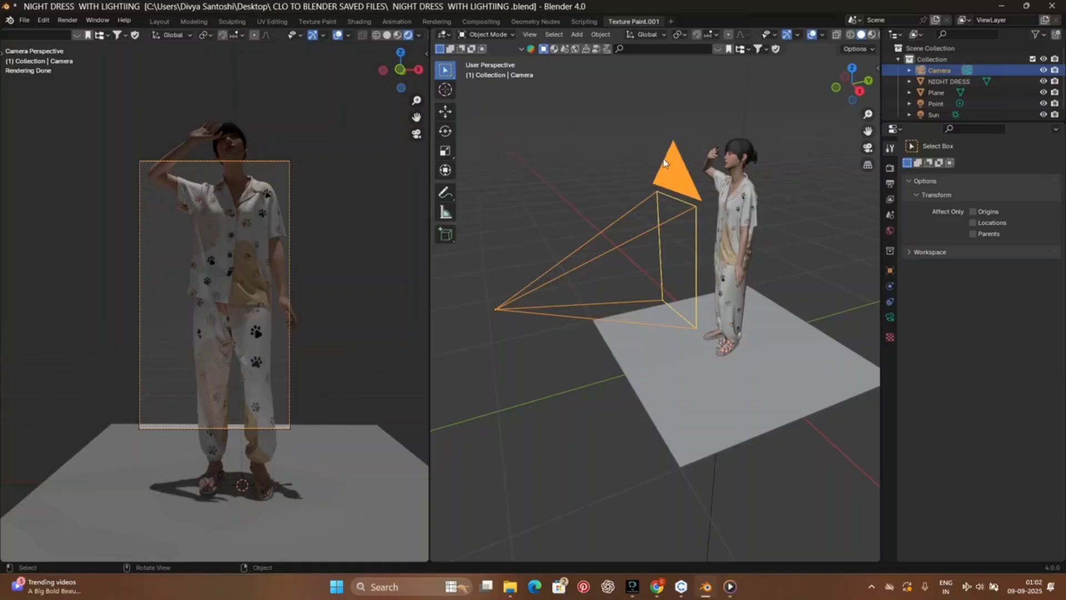
click(447, 113)
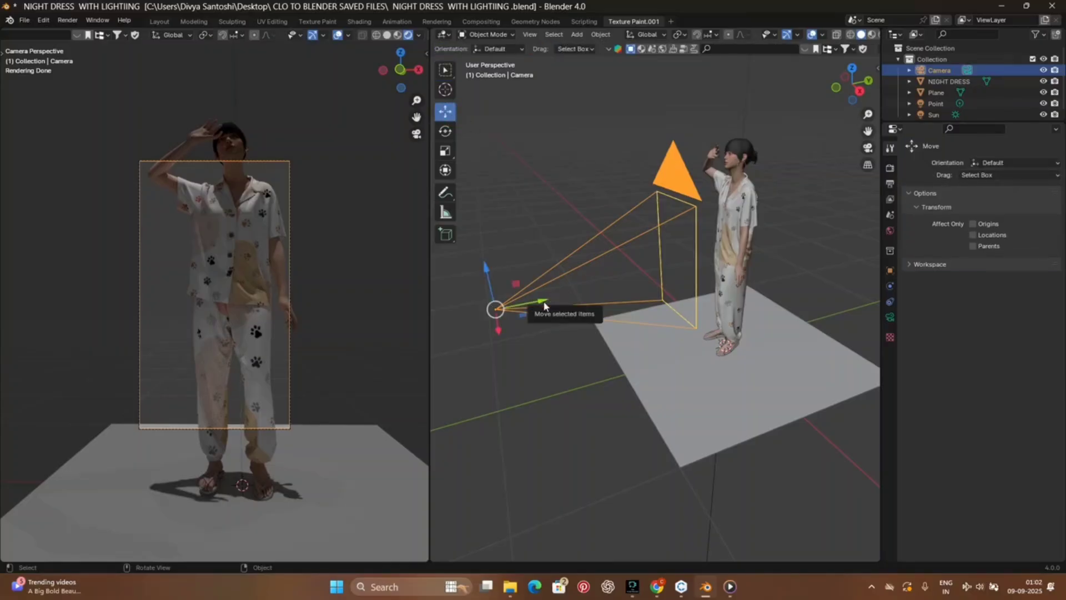
drag(552, 300, 438, 324)
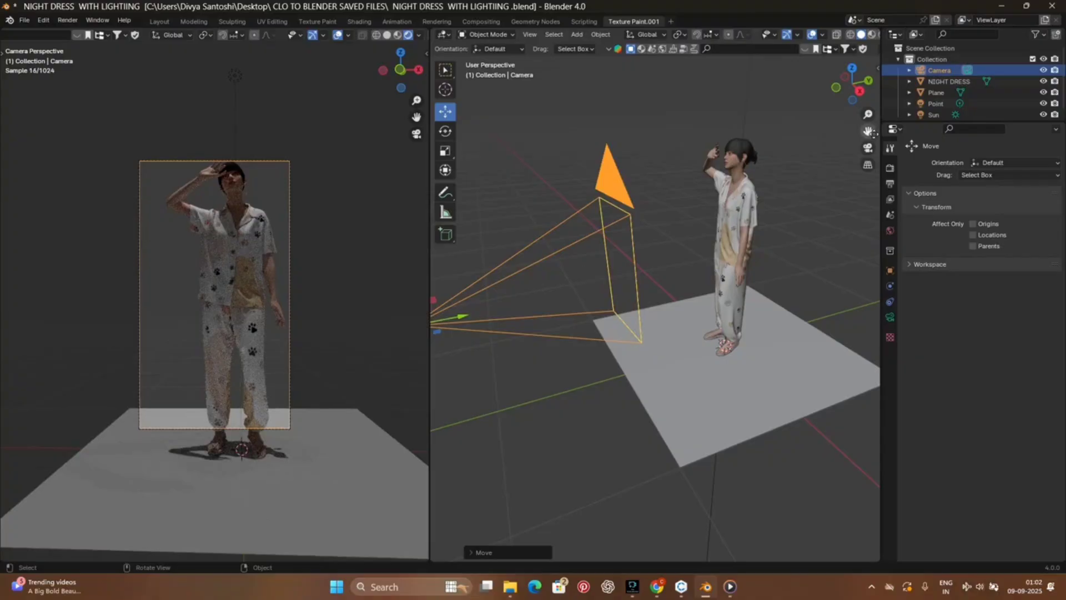
drag(870, 132, 961, 143)
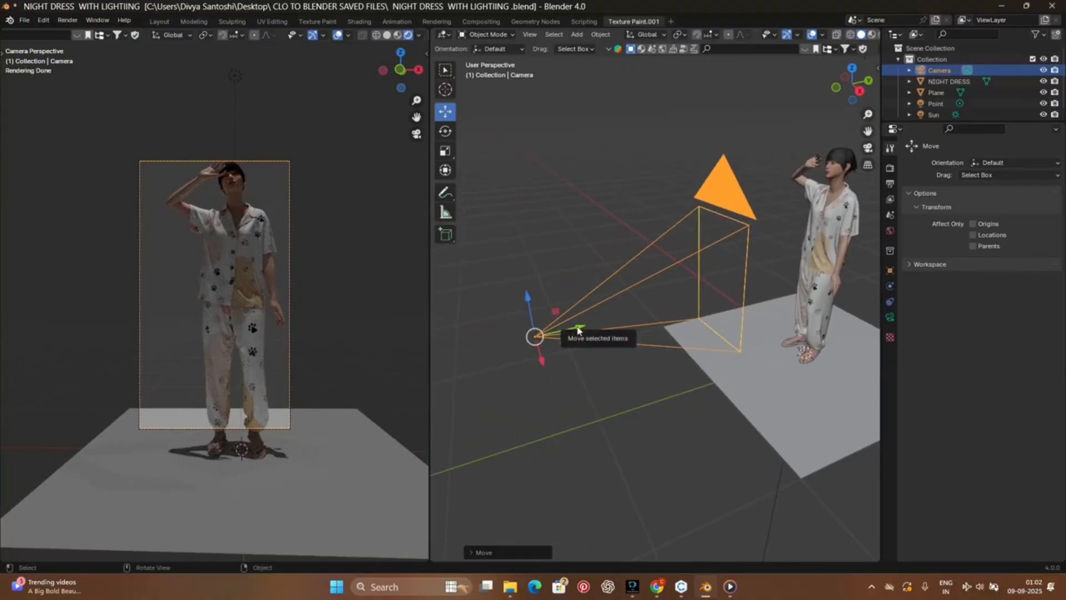
drag(578, 331, 550, 338)
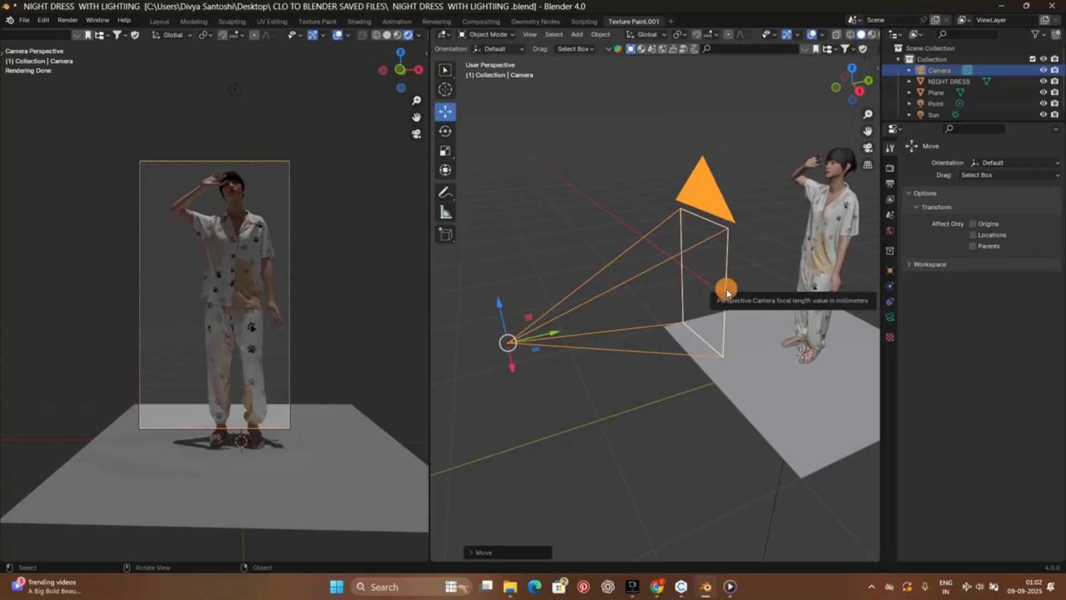
Step: Shorten the camera's focal length slightly, and shift the camera along X and down along Z to frame the full avatar
drag(724, 291, 711, 298)
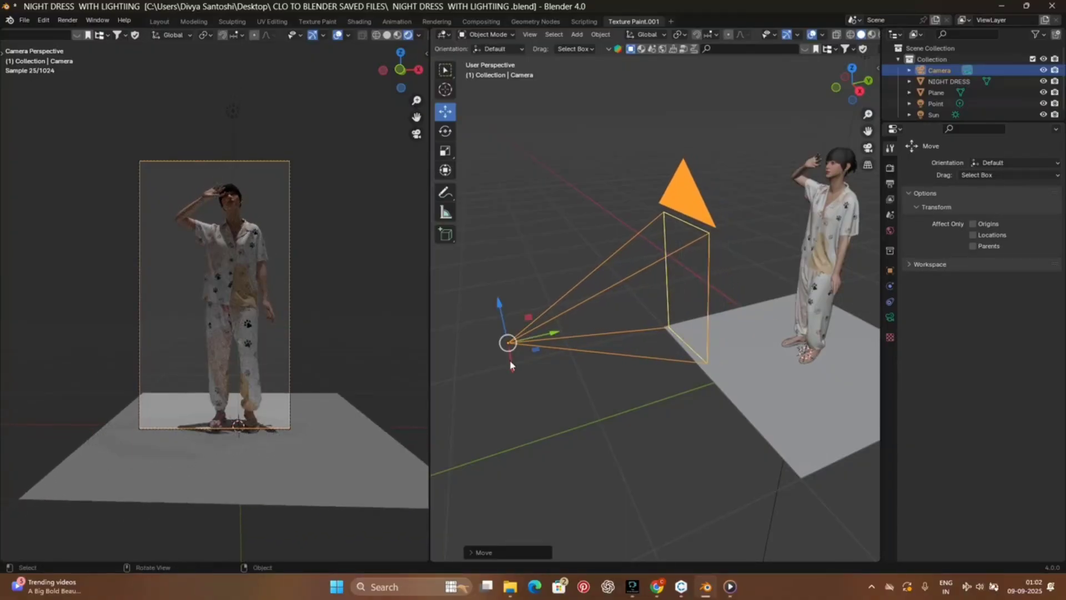
drag(507, 342, 519, 376)
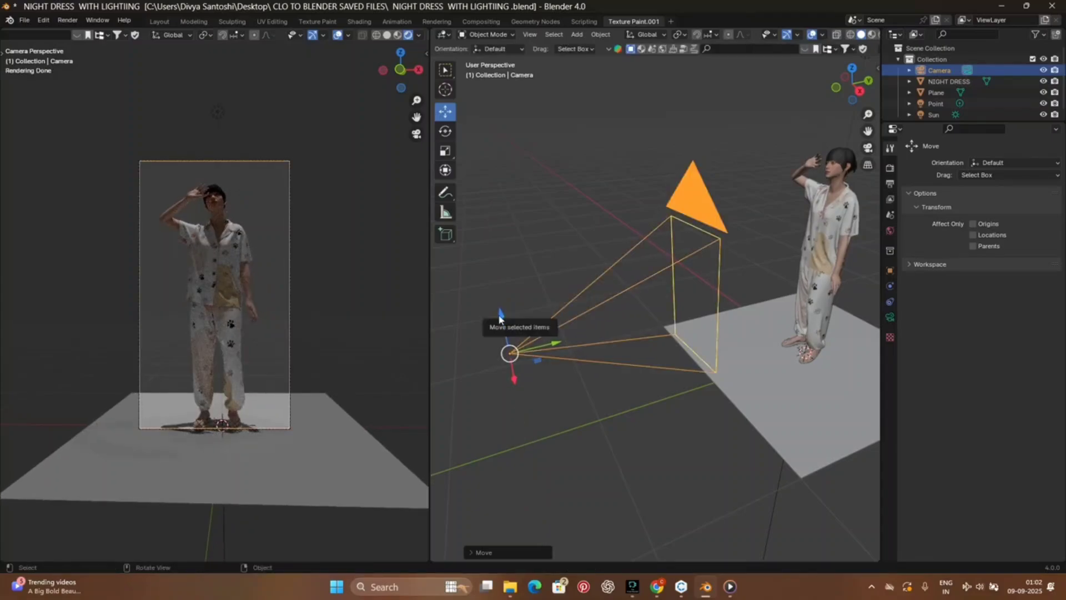
drag(501, 318, 507, 326)
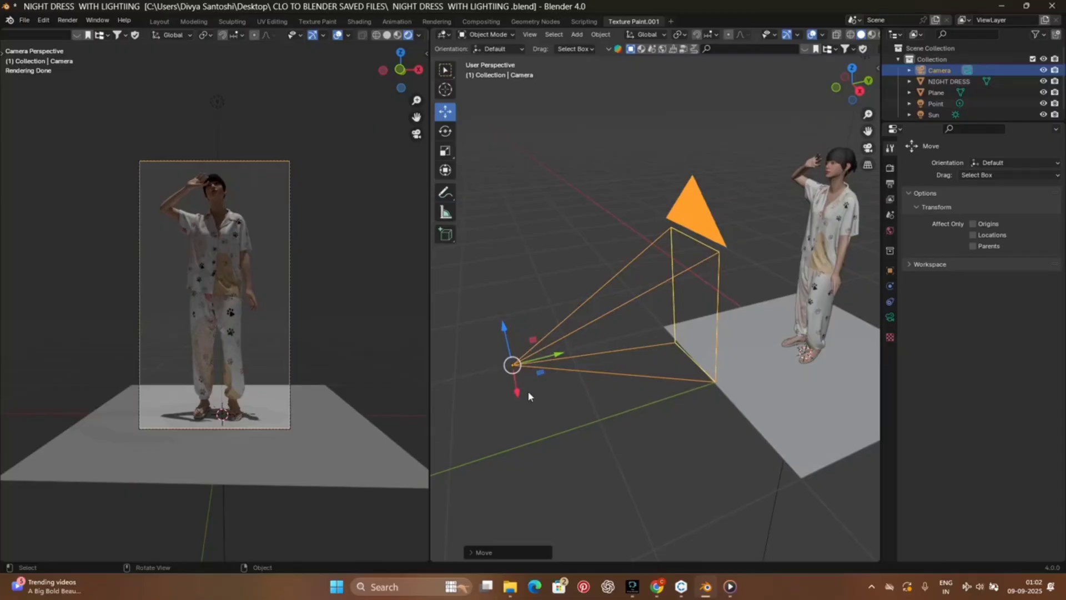
drag(520, 398, 524, 401)
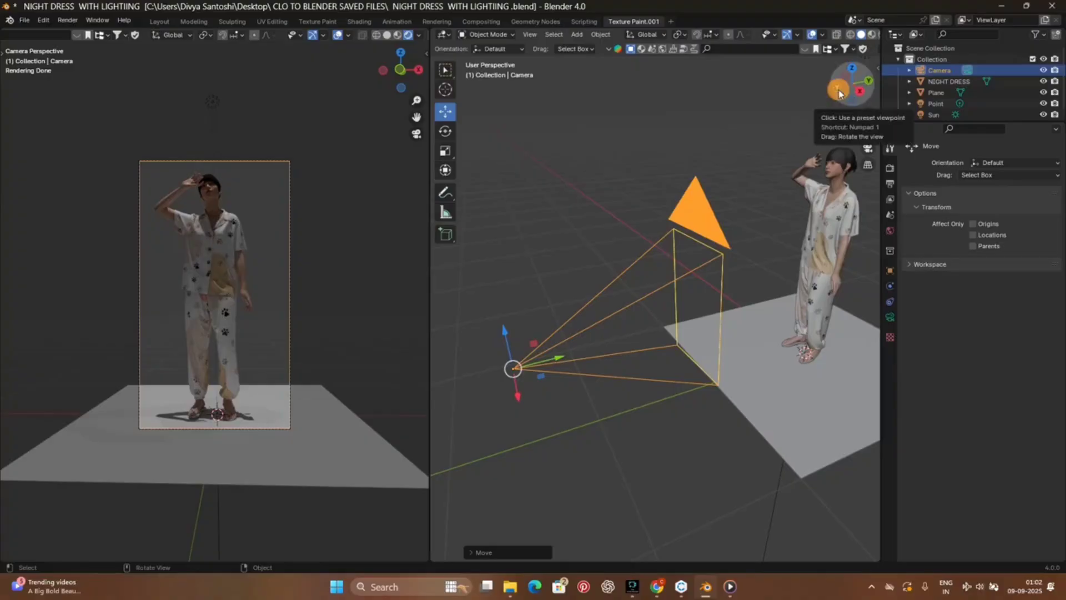
Step: Check the camera framing, render the still image, and fit the full render result in view
drag(853, 85, 802, 88)
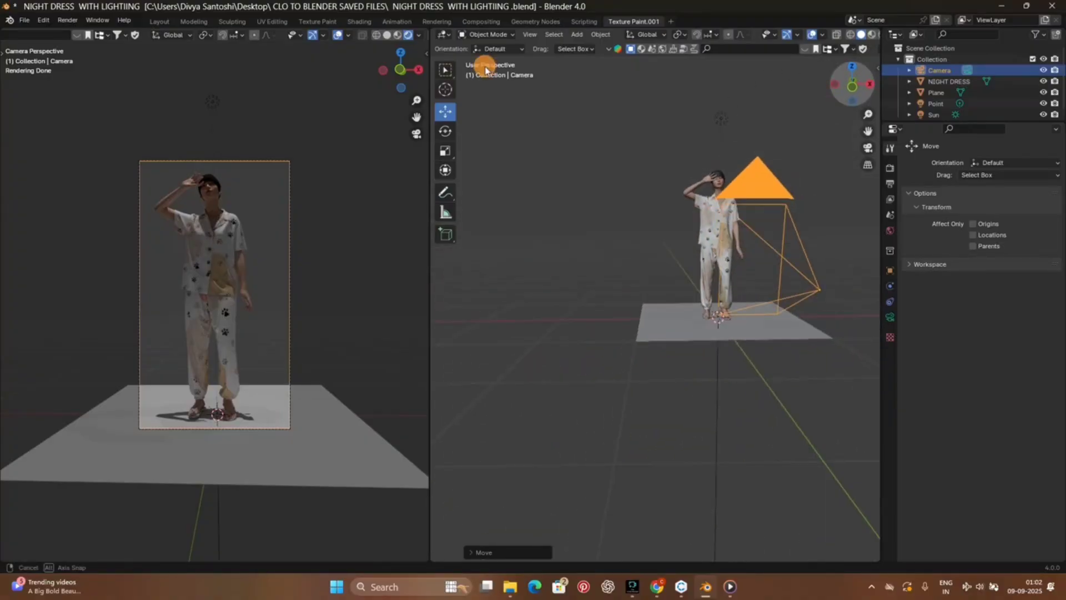
scroll(303, 315, down, 2)
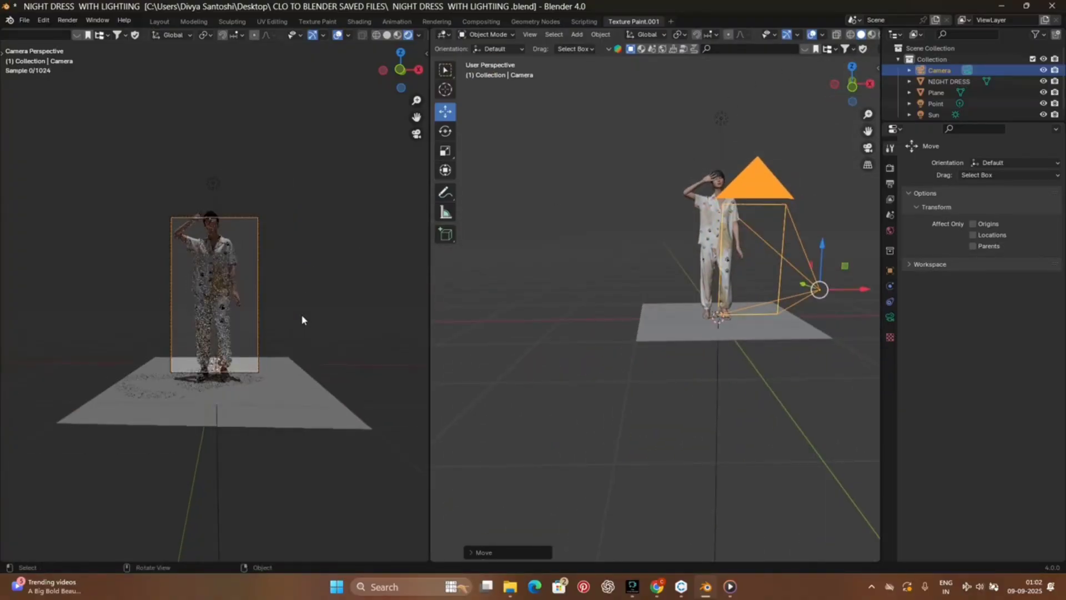
scroll(272, 315, up, 5)
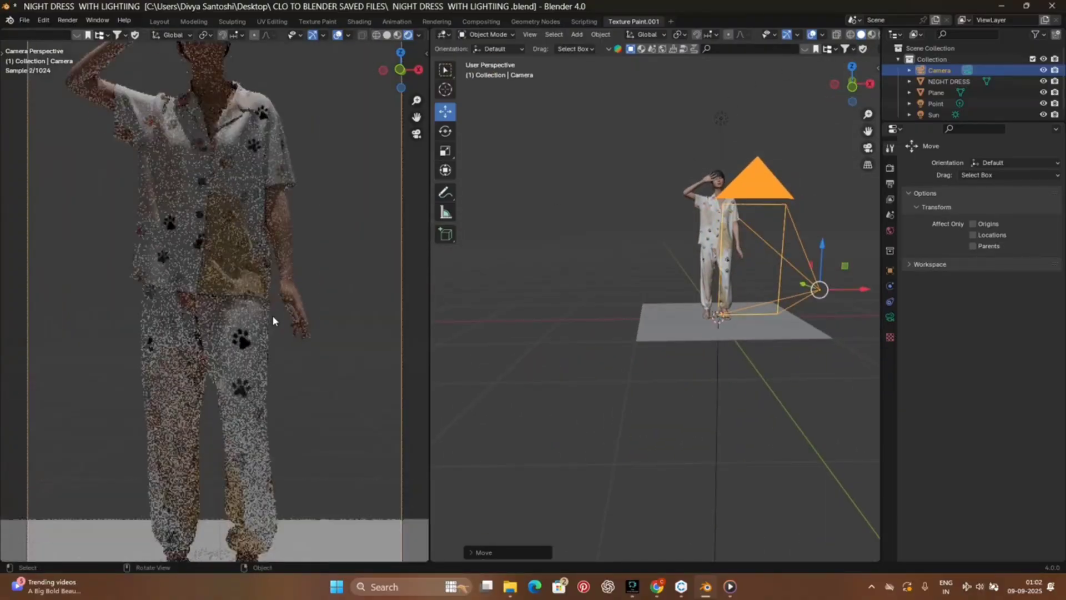
scroll(272, 316, down, 5)
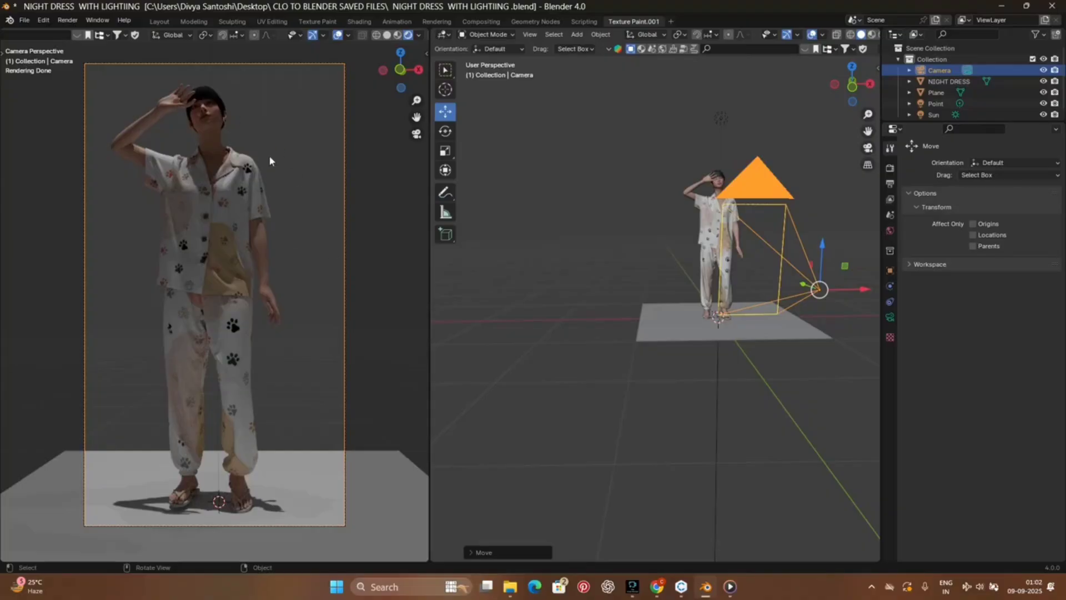
click(66, 21)
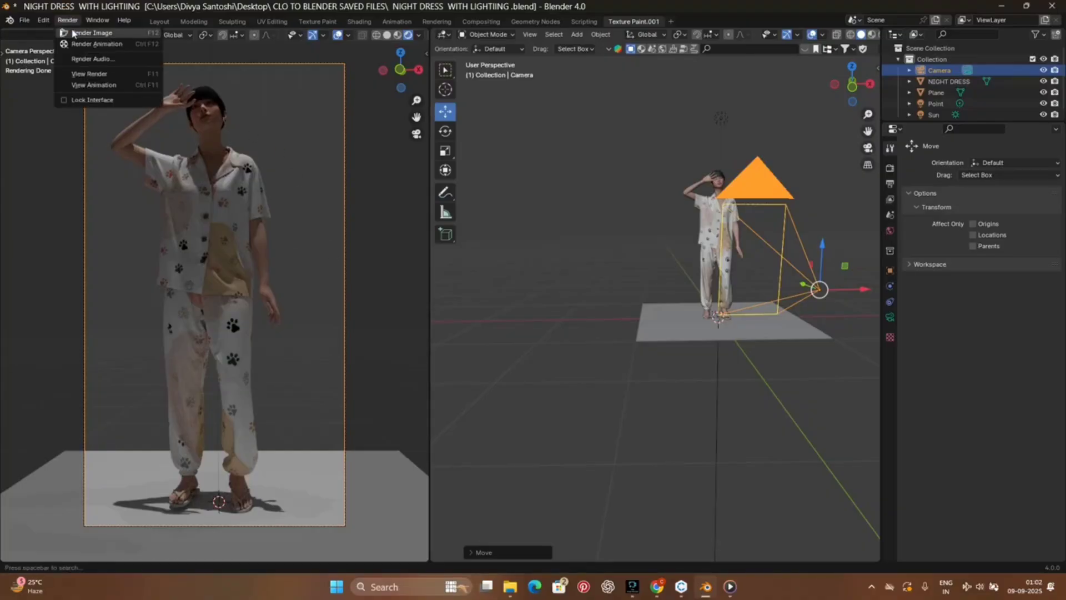
click(75, 33)
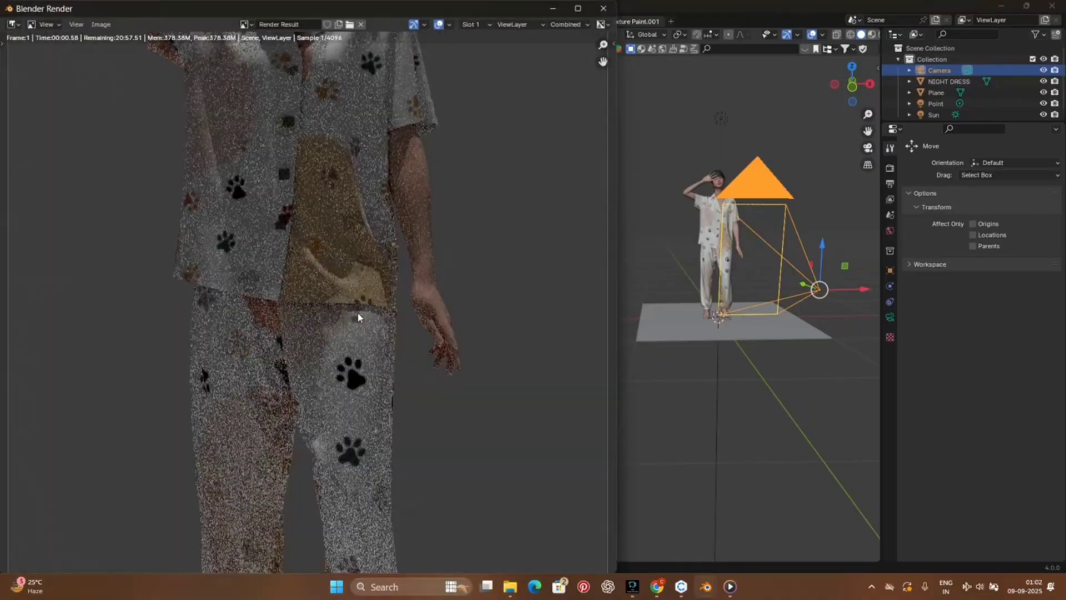
scroll(363, 318, down, 2)
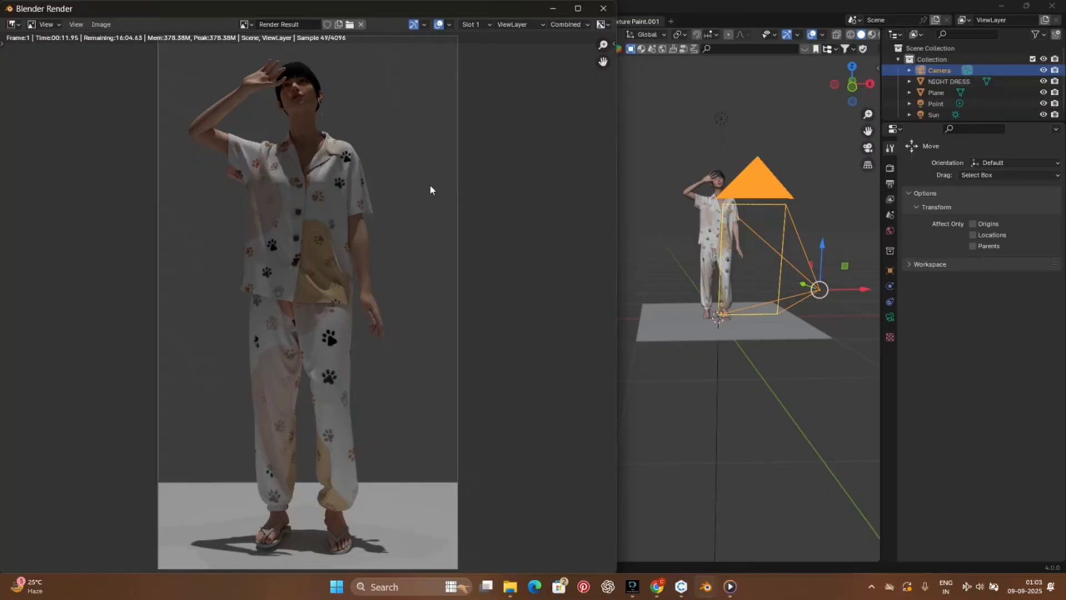
Step: Open the scene's render settings and choose GPU Compute as the Cycles render device
click(896, 168)
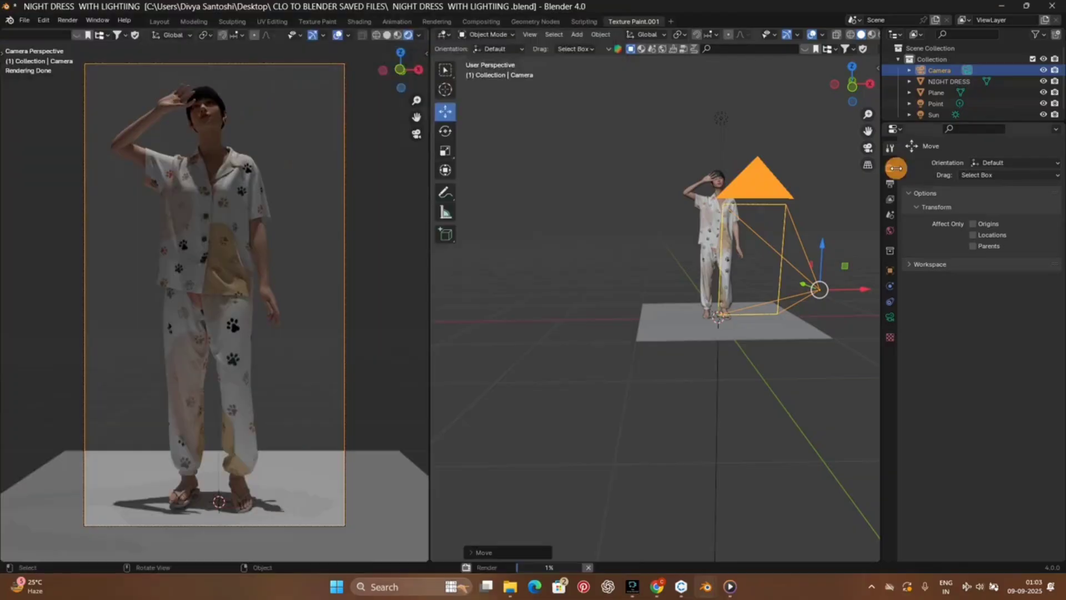
click(892, 169)
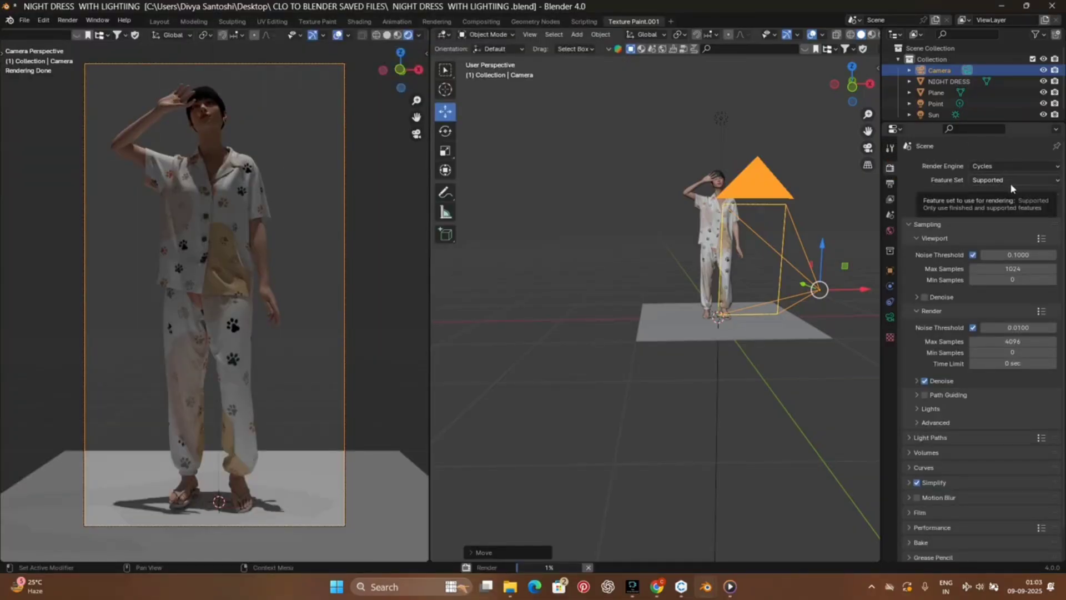
click(1008, 193)
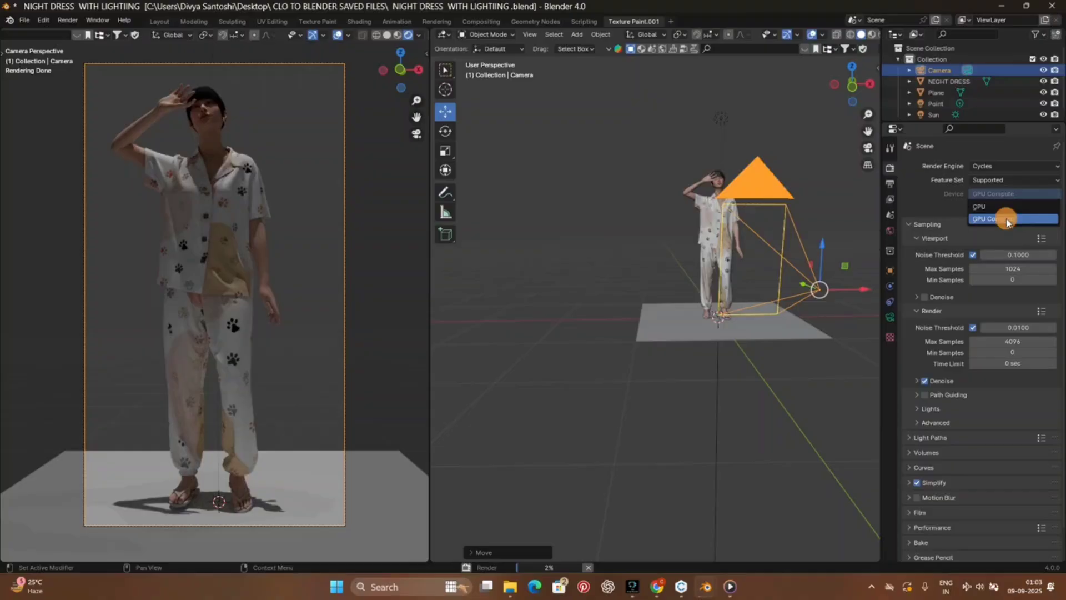
click(1008, 220)
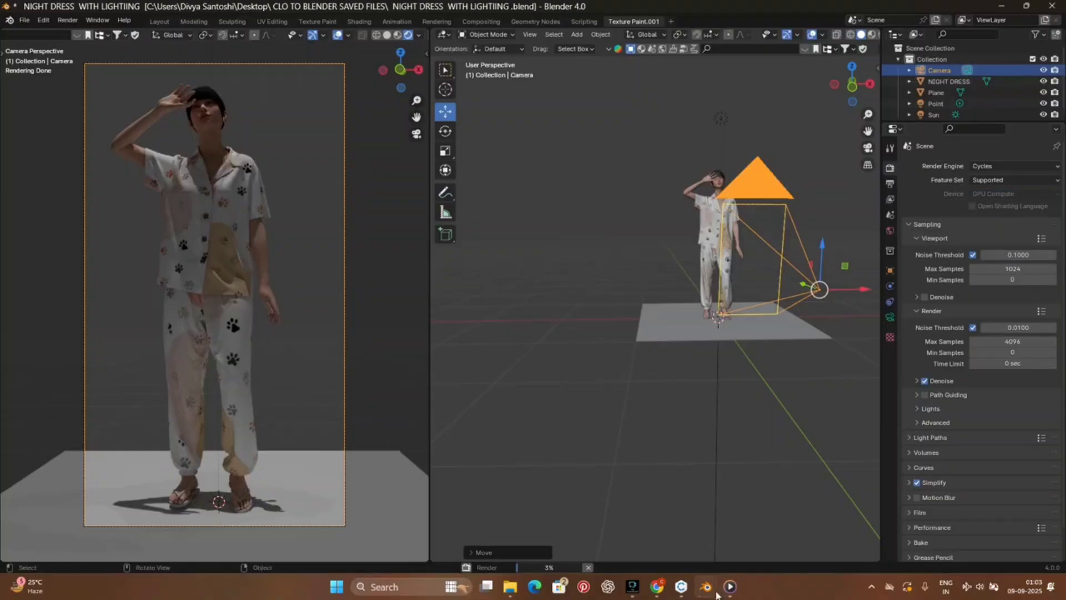
Step: Bring the render result back to the front and examine the avatar's face, raised hand and neckline at close range
mouse_move(706, 587)
click(753, 543)
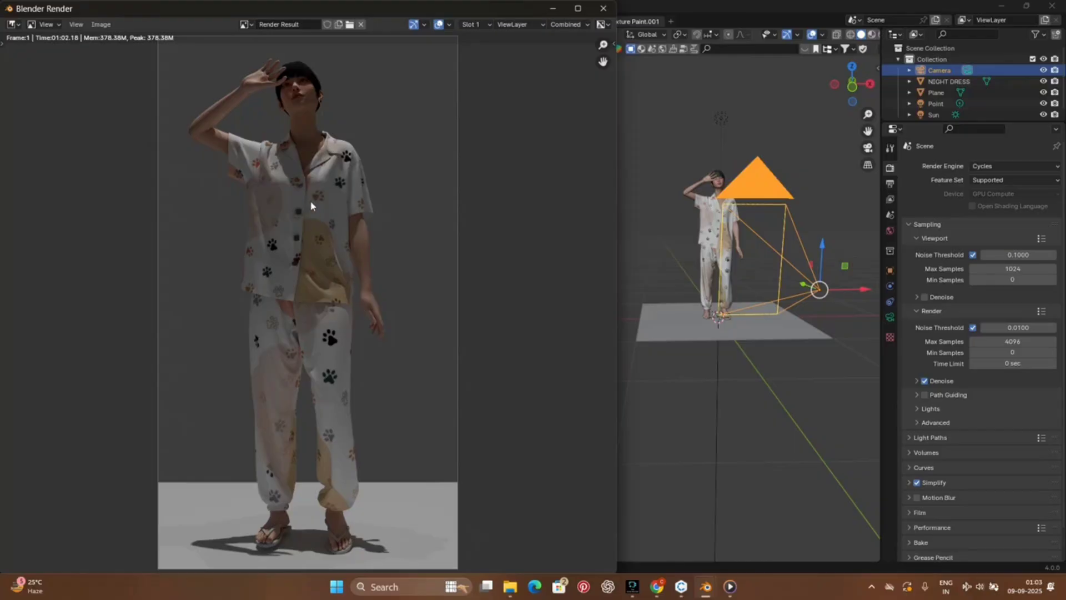
scroll(309, 197, down, 4)
scroll(306, 196, up, 9)
middle_drag(332, 218, 339, 505)
scroll(287, 173, up, 2)
middle_drag(287, 171, 352, 489)
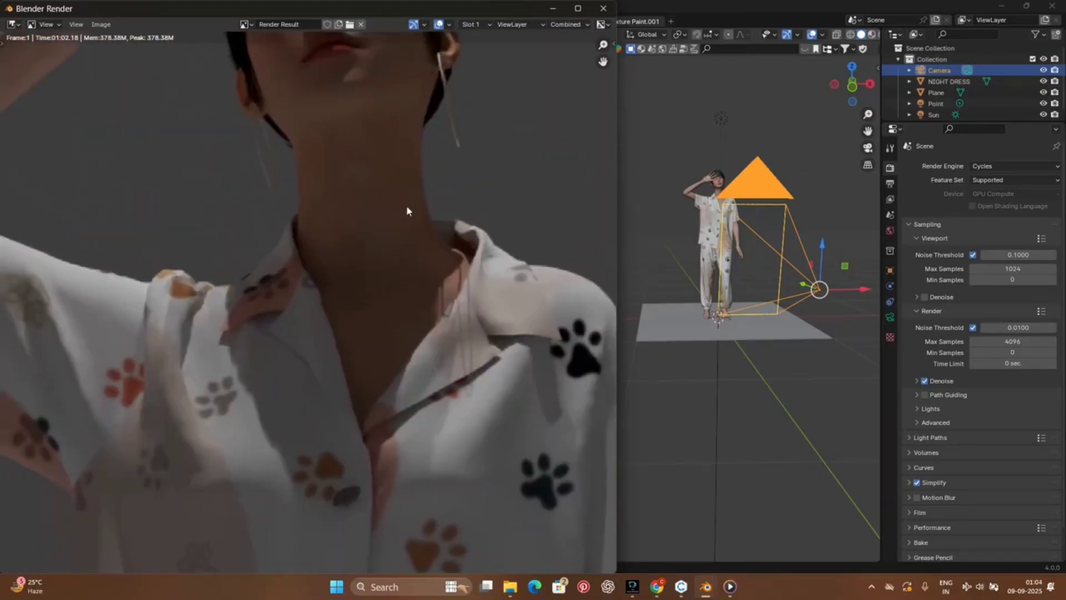
middle_drag(410, 210, 381, 449)
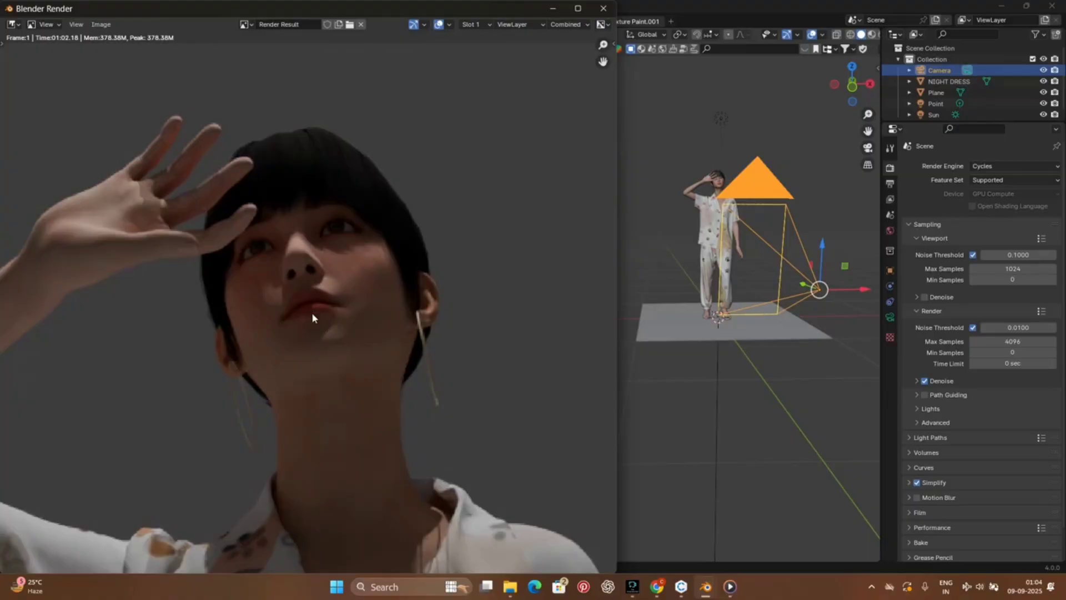
scroll(312, 312, down, 6)
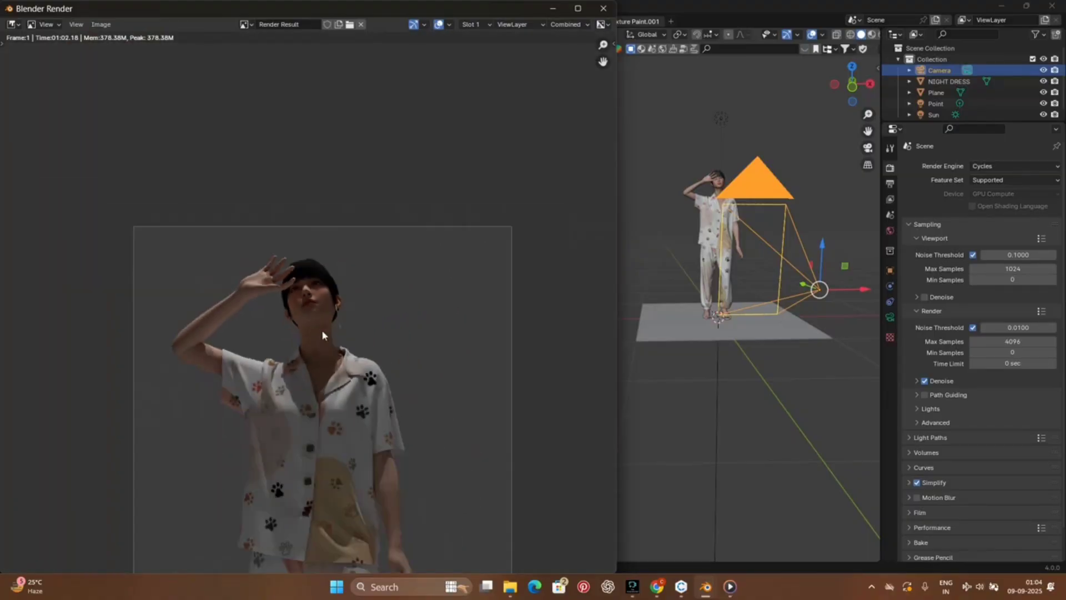
Step: Examine the rendered pyjama shirt's collar and paw-print fabric in detail, and review the overall figure for quality and lighting
scroll(322, 334, up, 5)
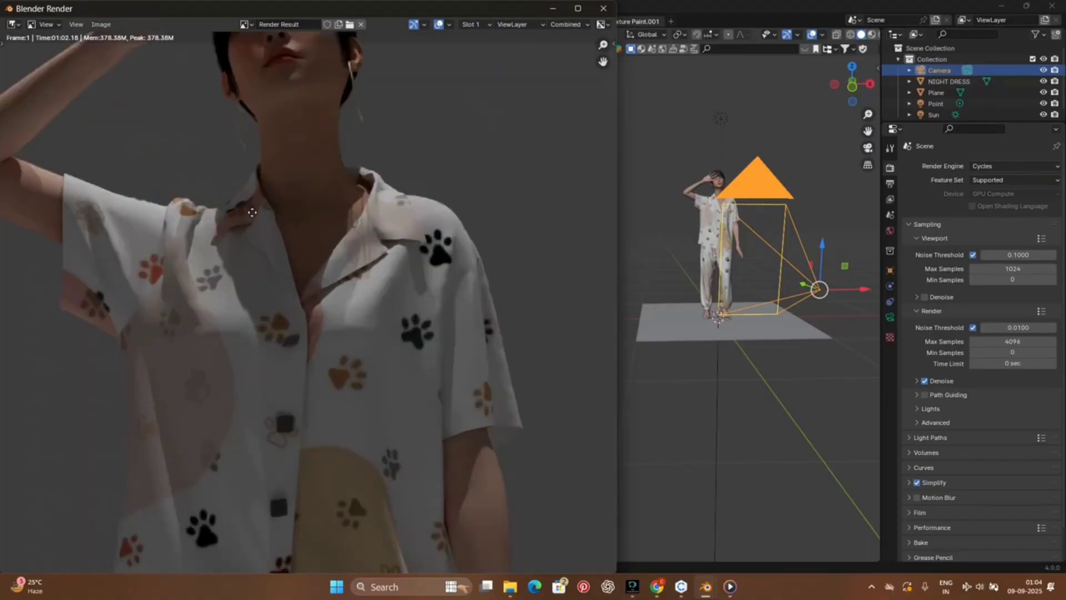
scroll(252, 212, down, 2)
scroll(421, 239, up, 3)
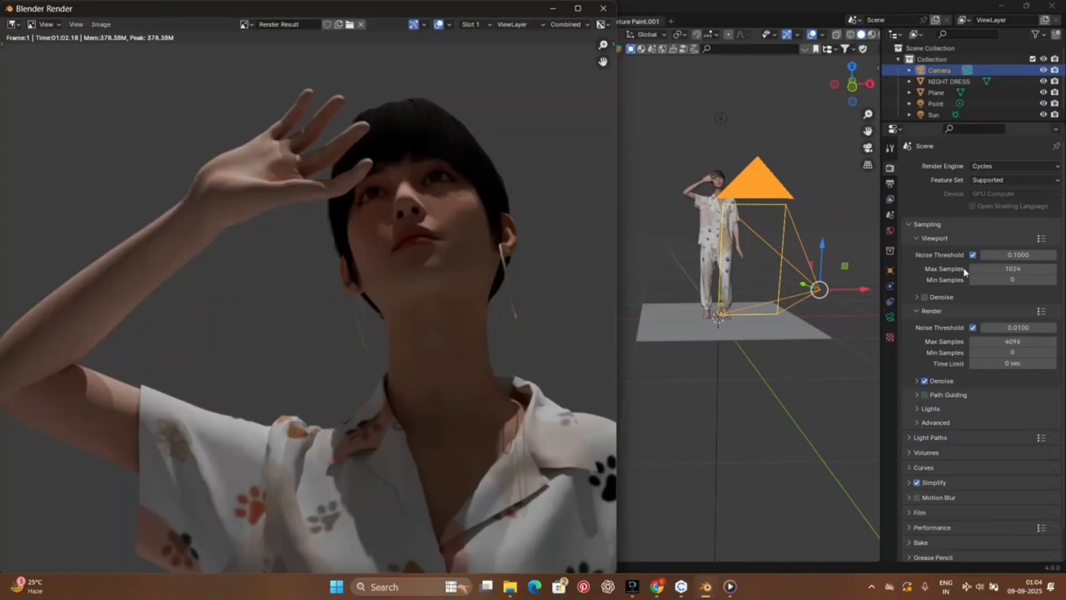
scroll(395, 265, down, 2)
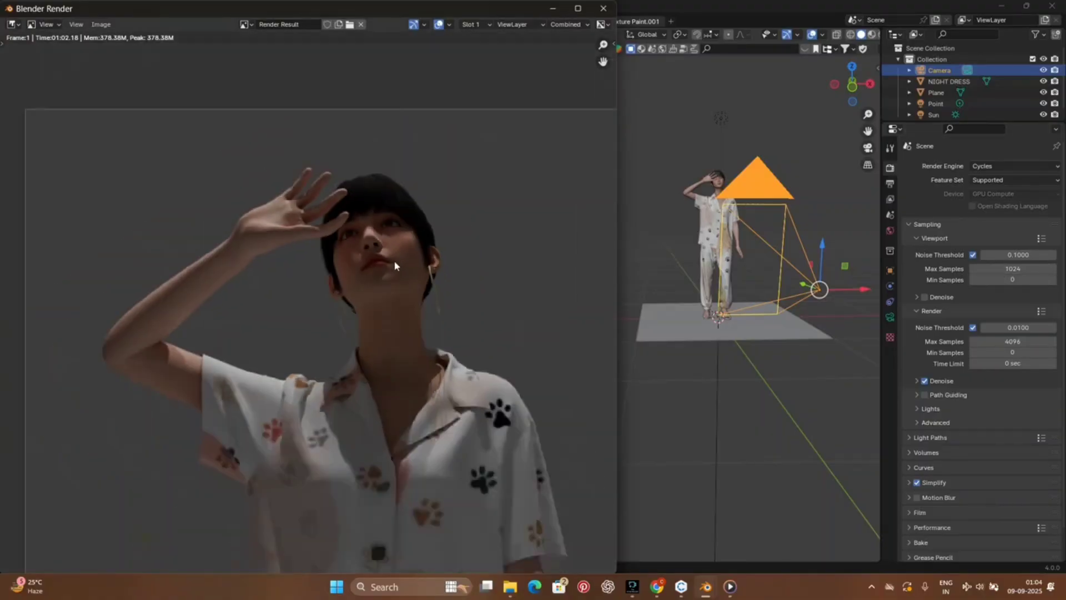
scroll(394, 262, down, 4)
middle_drag(402, 289, 371, 189)
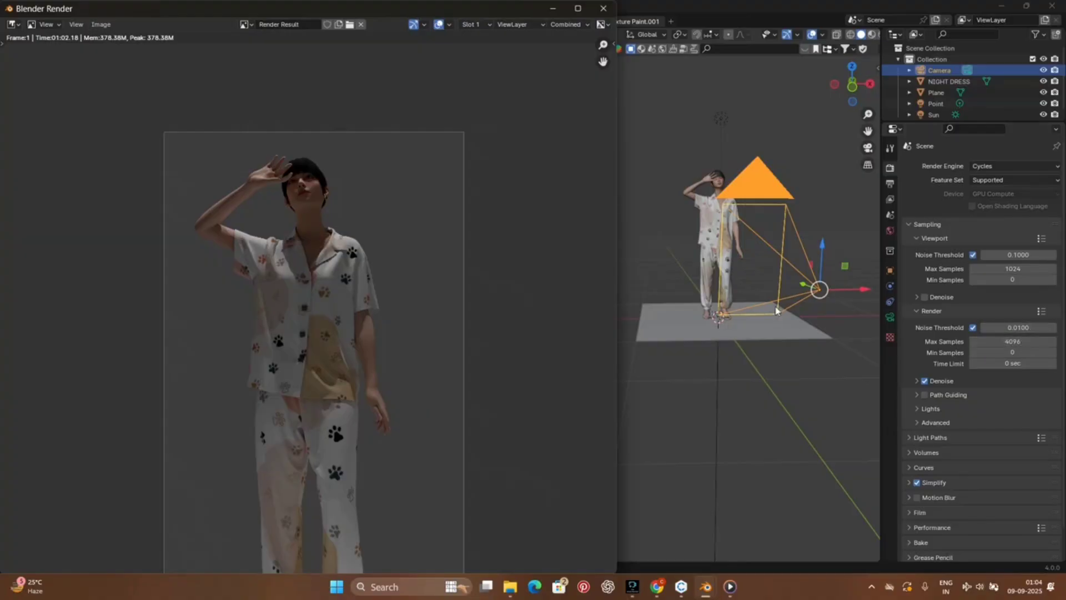
scroll(364, 217, up, 5)
middle_drag(309, 226, 283, 531)
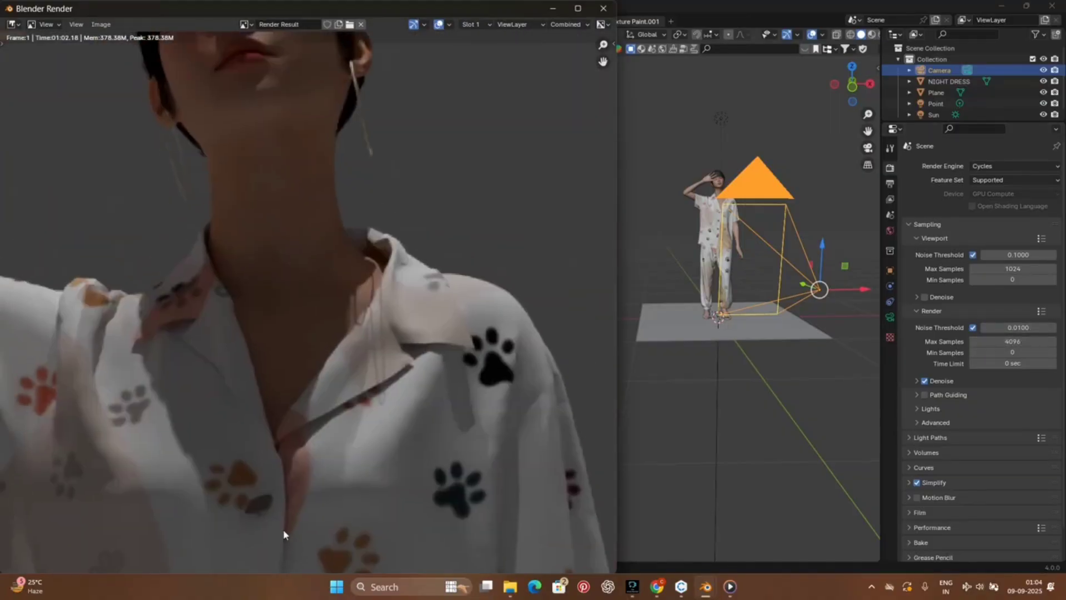
scroll(357, 268, up, 1)
scroll(356, 267, down, 6)
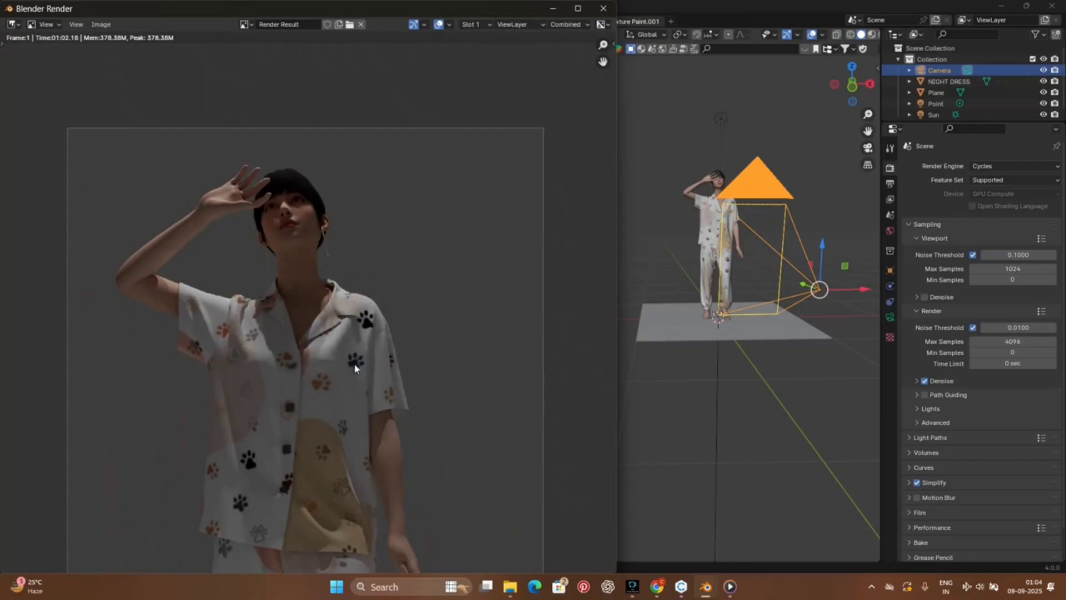
scroll(355, 365, down, 2)
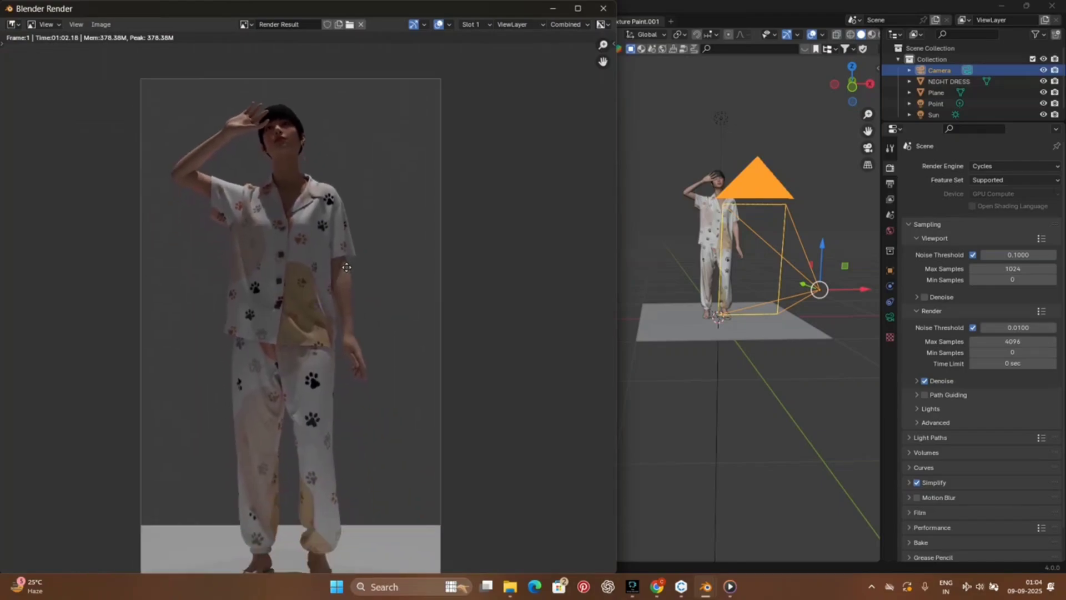